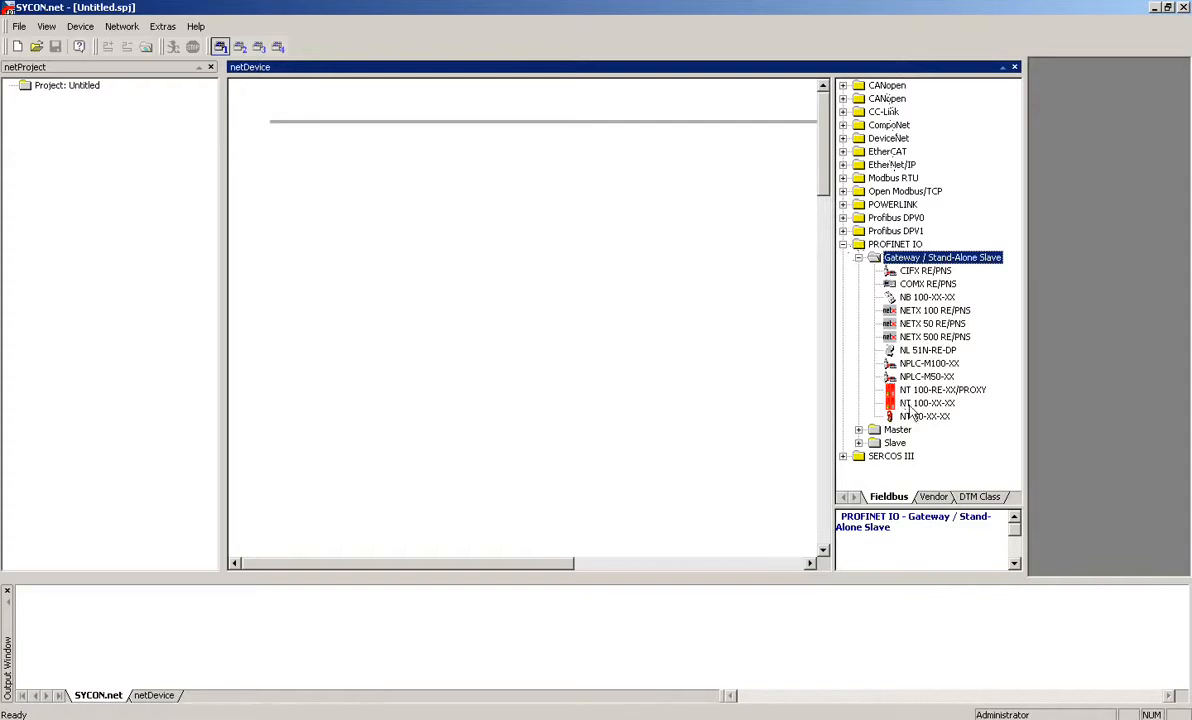
Step: Add an NT 100-XX-XX PROFINET IO gateway to the busline, assign the scanned NT 100-RE-DP device to it and apply the assignment
{"action": "left_click_drag", "start_coordinate": [927, 403], "coordinate": [358, 289]}
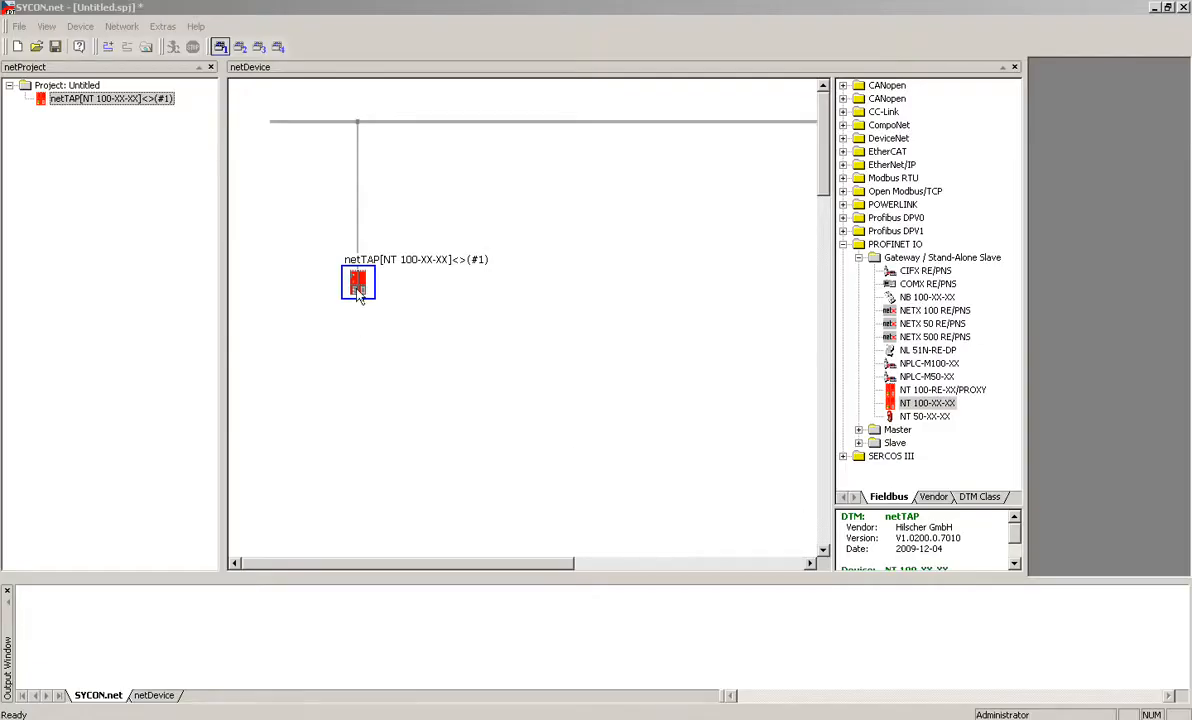
{"action": "double_click", "coordinate": [358, 286]}
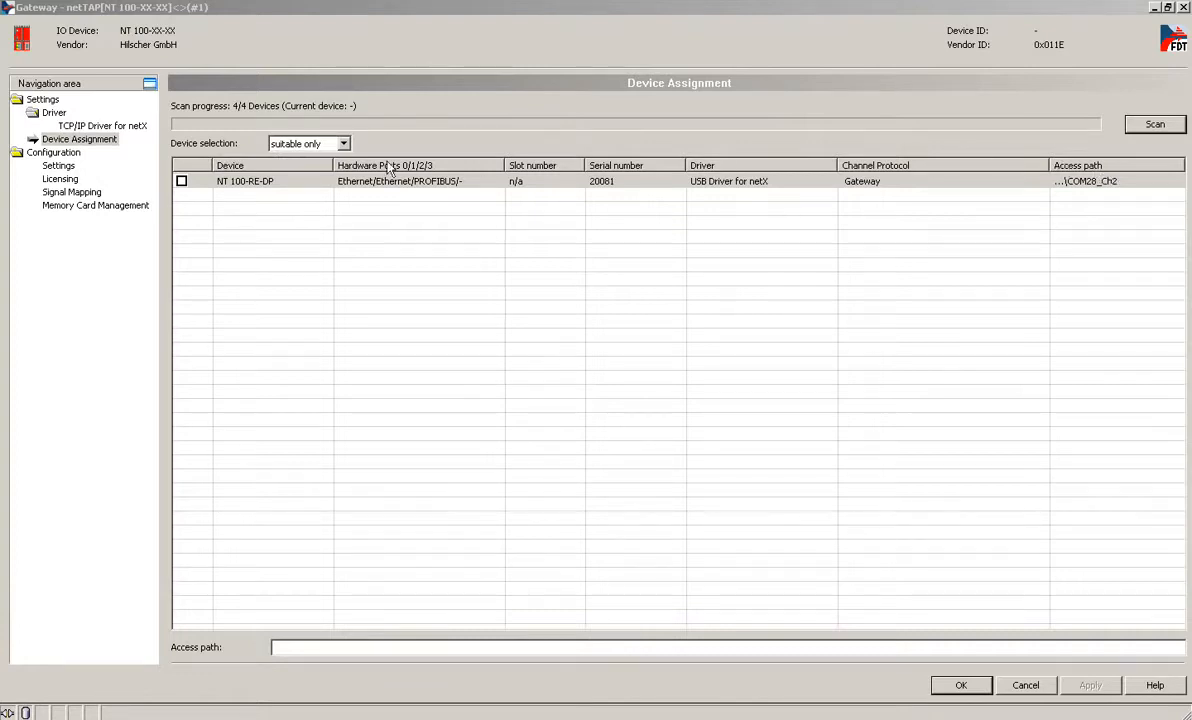
{"action": "left_click", "coordinate": [181, 181]}
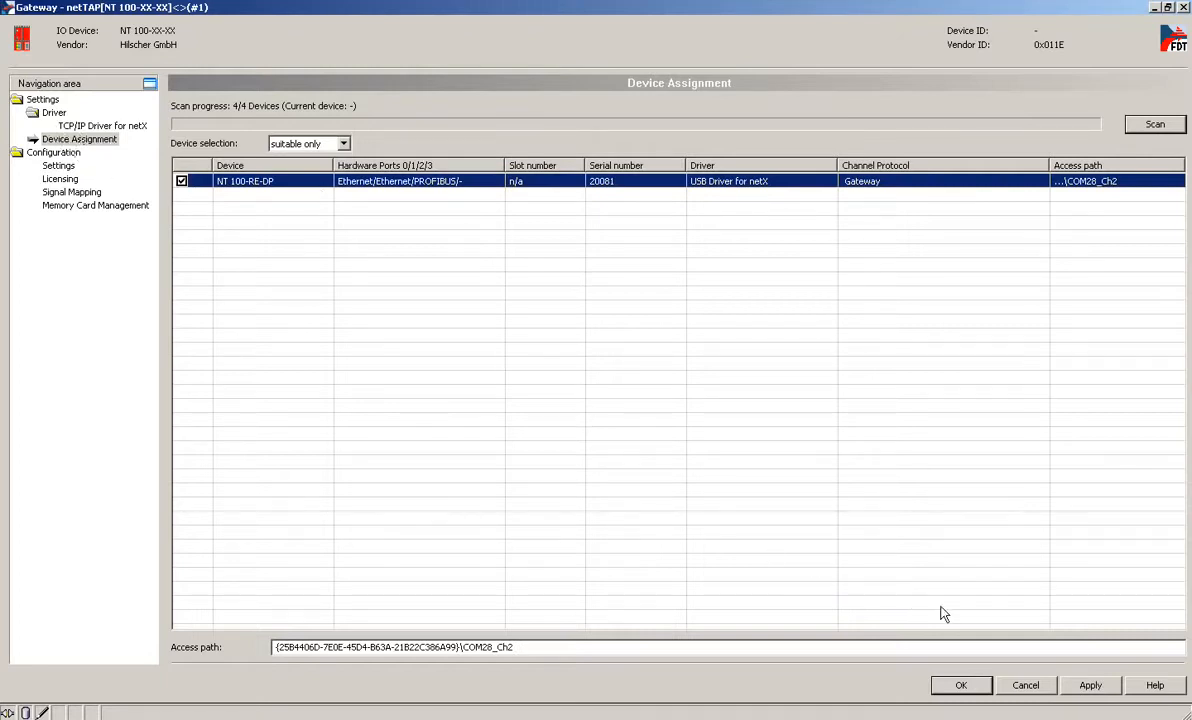
{"action": "left_click", "coordinate": [1090, 685]}
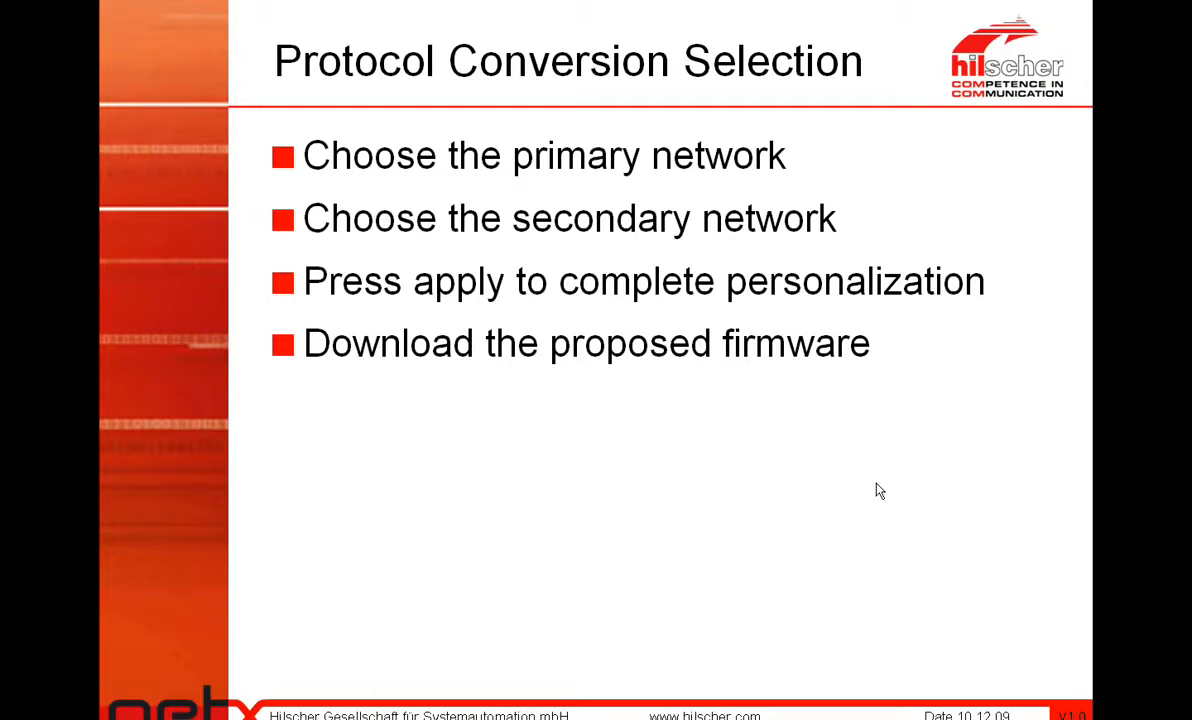
Step: Return to SYCON.net and set the gateway's primary network to PROFINET IO Device and its secondary network to PROFIBUS-DP Master
{"action": "key", "text": "alt+Tab"}
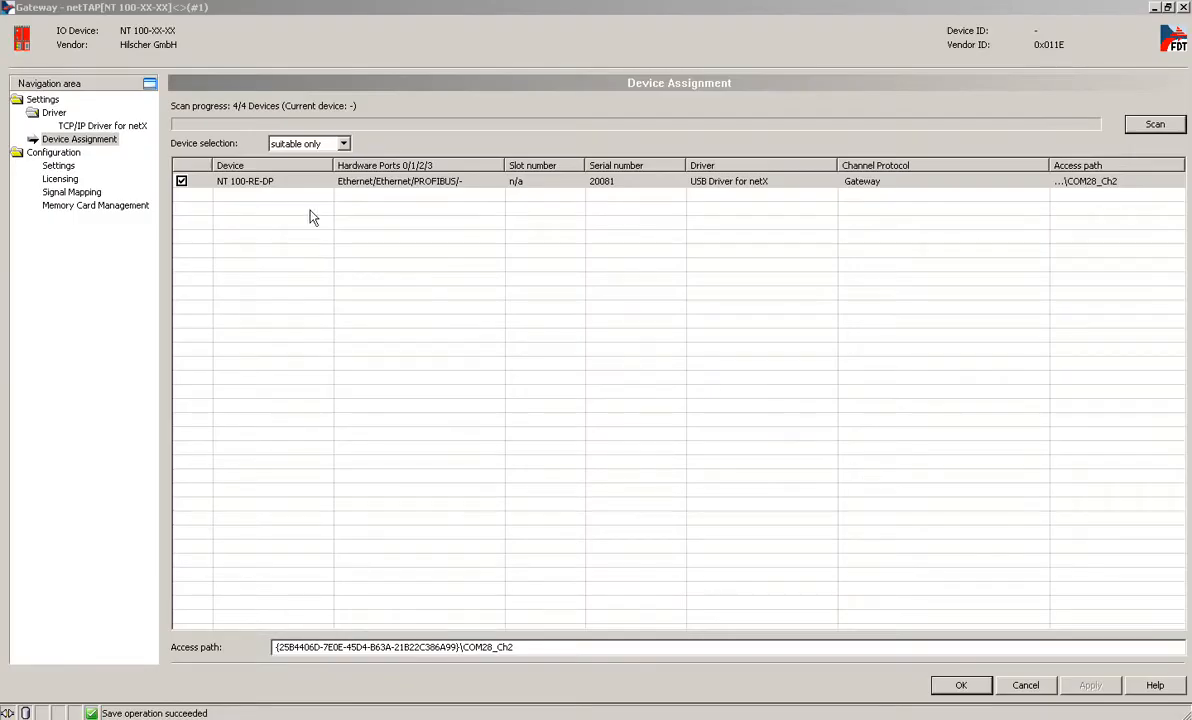
{"action": "left_click", "coordinate": [60, 166]}
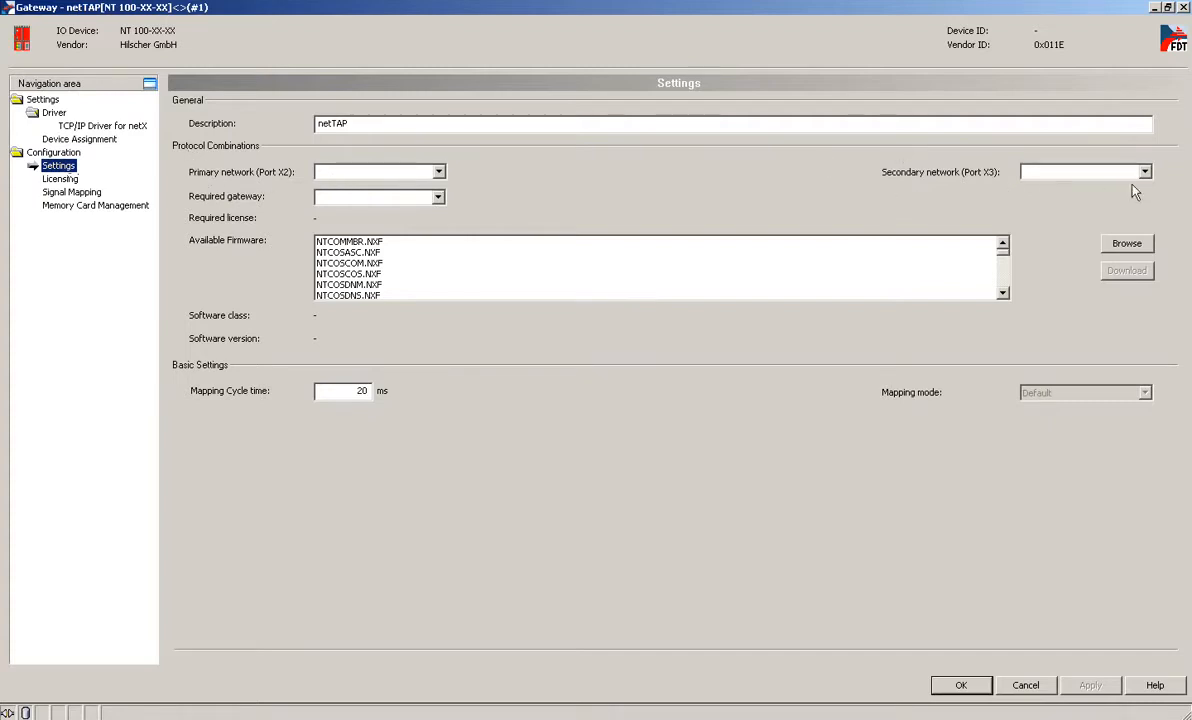
{"action": "left_click", "coordinate": [438, 173]}
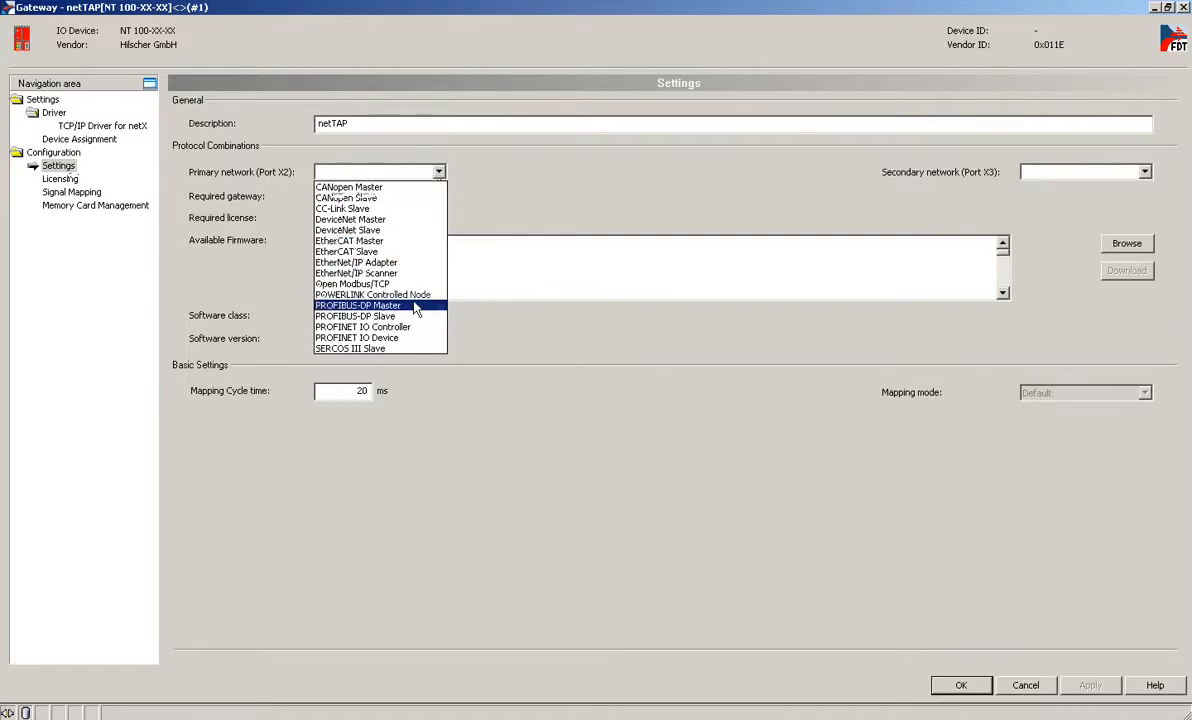
{"action": "left_click", "coordinate": [407, 345]}
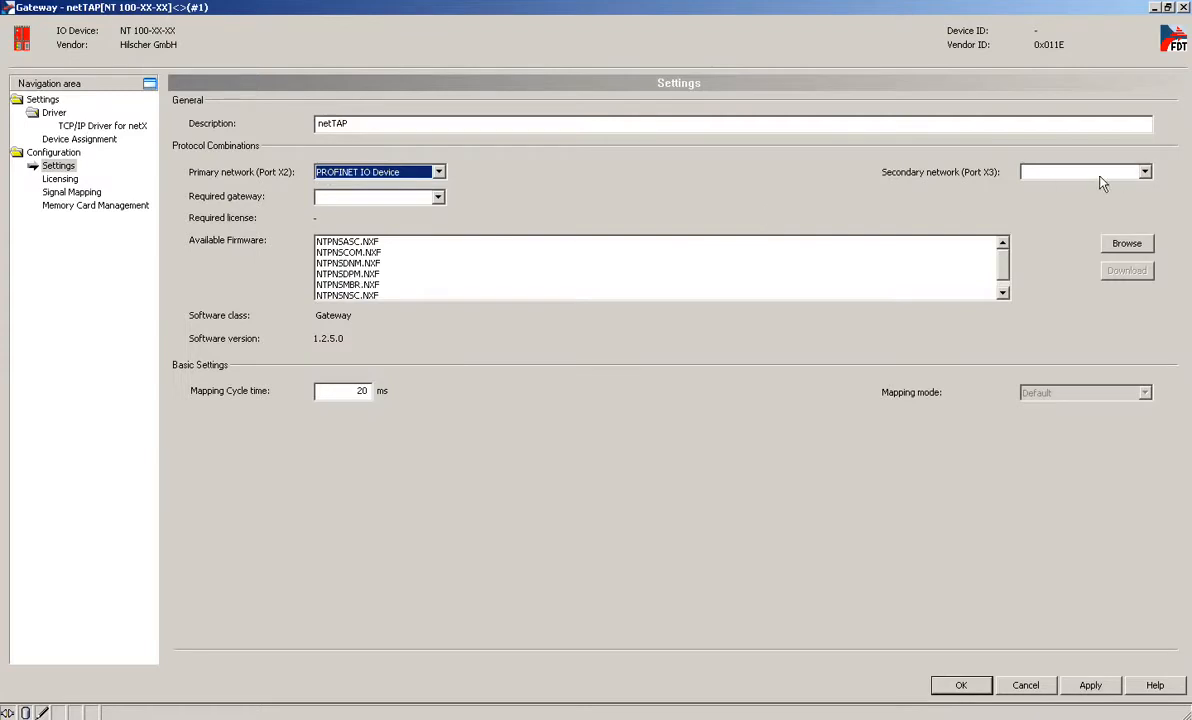
{"action": "left_click", "coordinate": [1145, 172]}
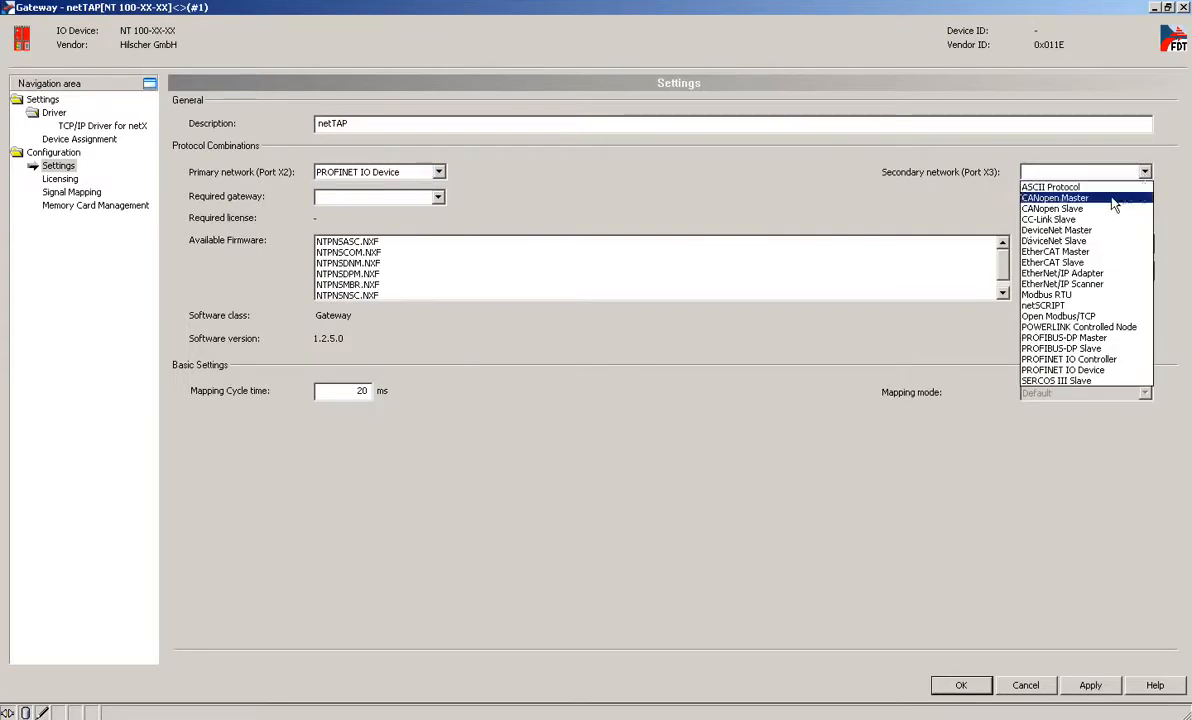
{"action": "left_click", "coordinate": [1065, 338]}
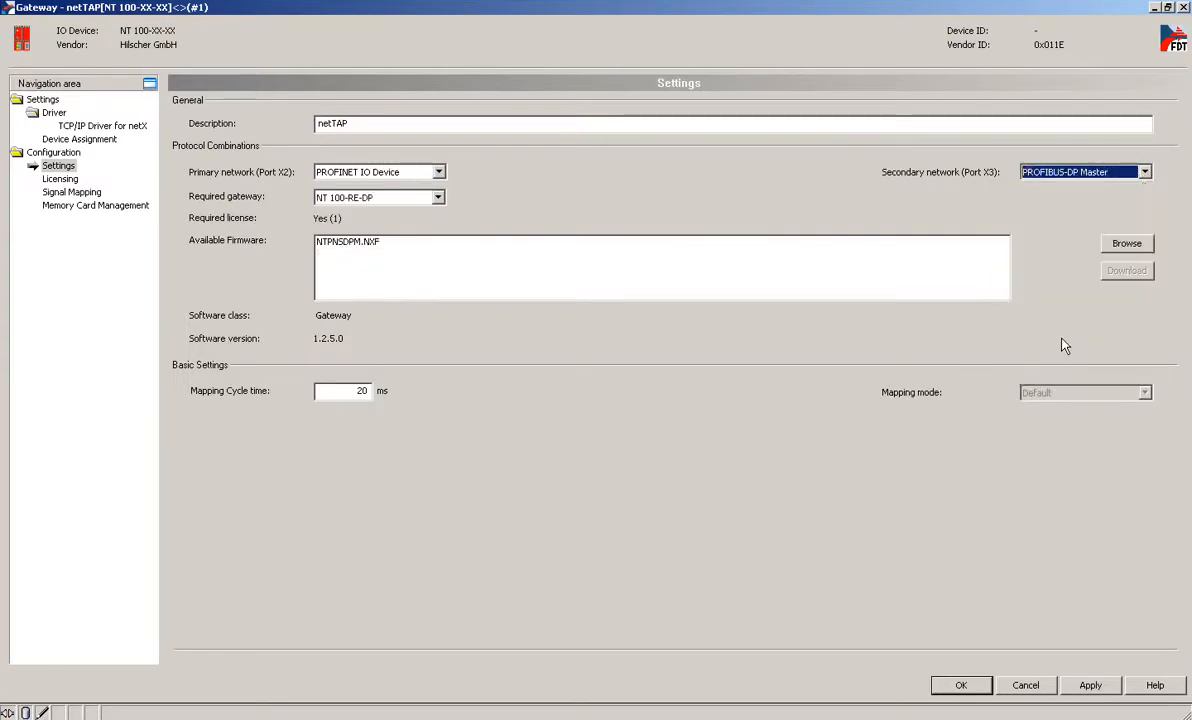
Step: Download the NTPNSDPM.NXF firmware to the gateway, overwriting the existing one, accept the settings, and lengthen the gateway's PROFIBUS busline
{"action": "left_click", "coordinate": [377, 245]}
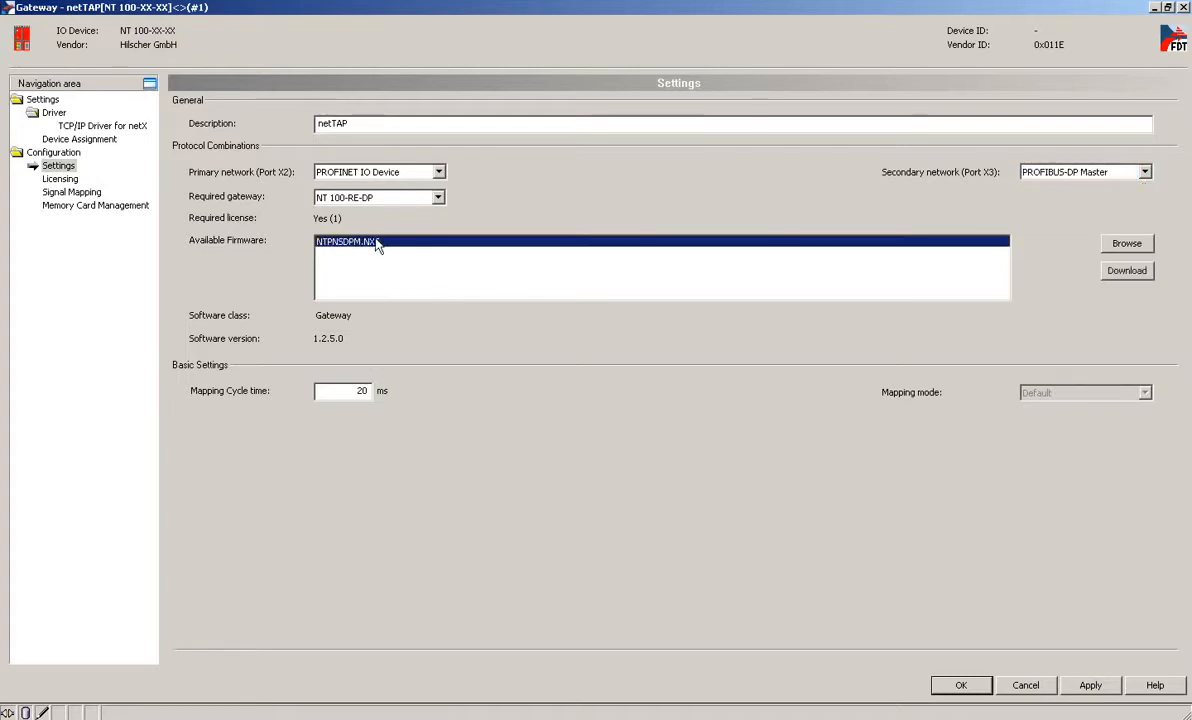
{"action": "left_click", "coordinate": [1110, 271]}
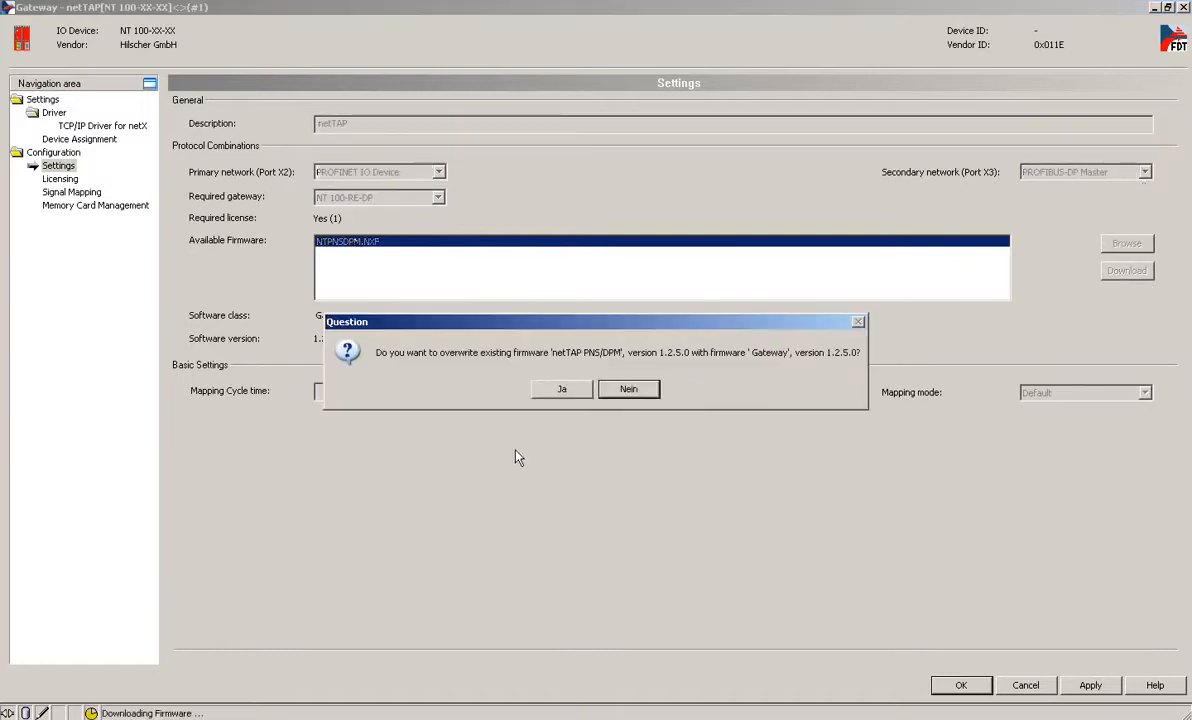
{"action": "left_click", "coordinate": [560, 392]}
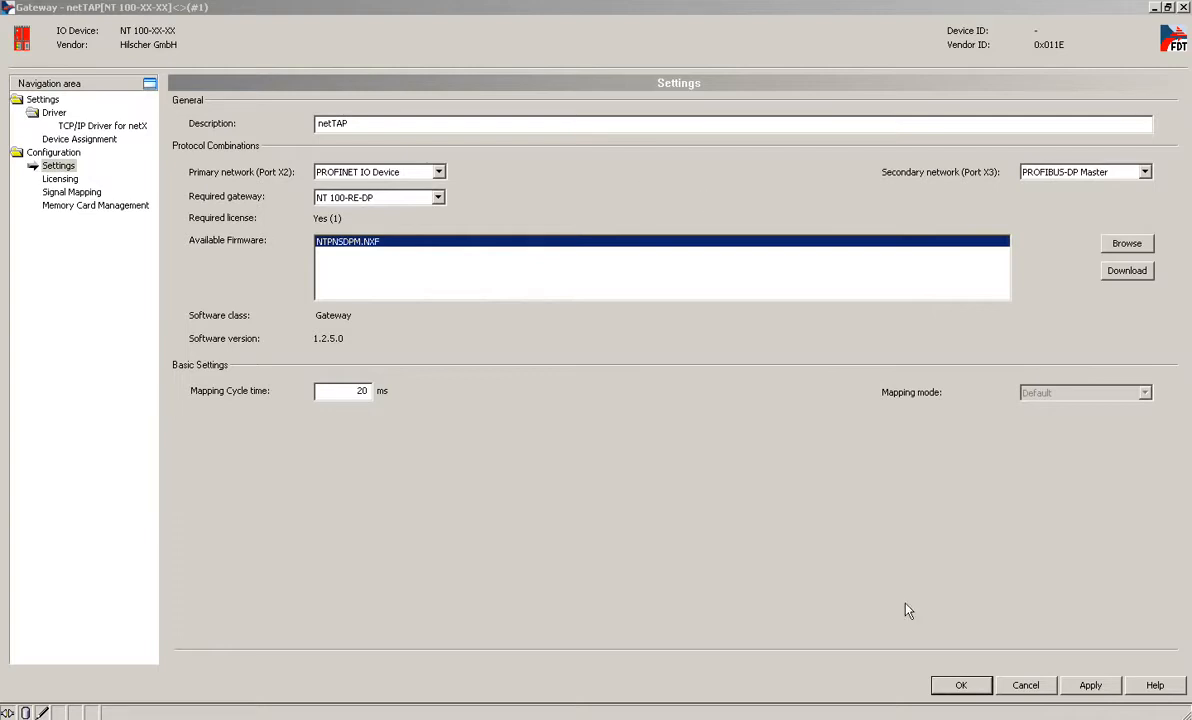
{"action": "left_click", "coordinate": [957, 688]}
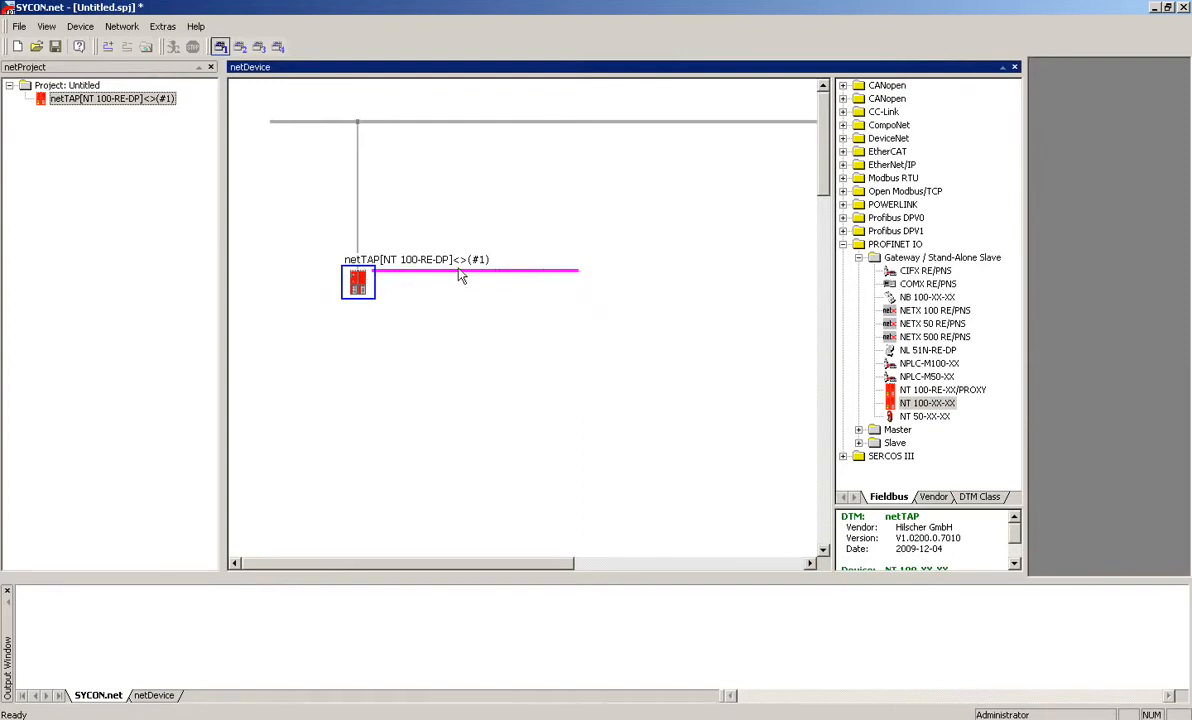
{"action": "left_click_drag", "start_coordinate": [575, 273], "coordinate": [644, 279]}
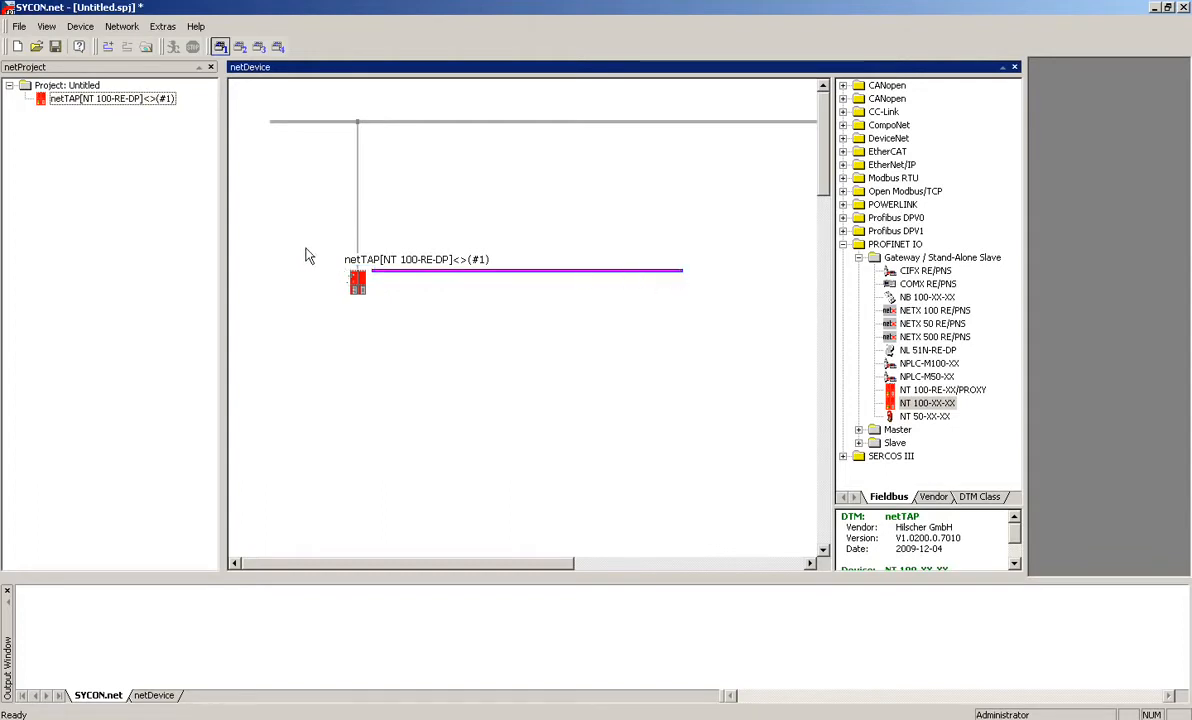
Step: Import the PROFIBUS GSD file siem802c.gsd from FLASH DISK (L:), overwriting the existing copy, and reload the device catalog
{"action": "left_click", "coordinate": [162, 27]}
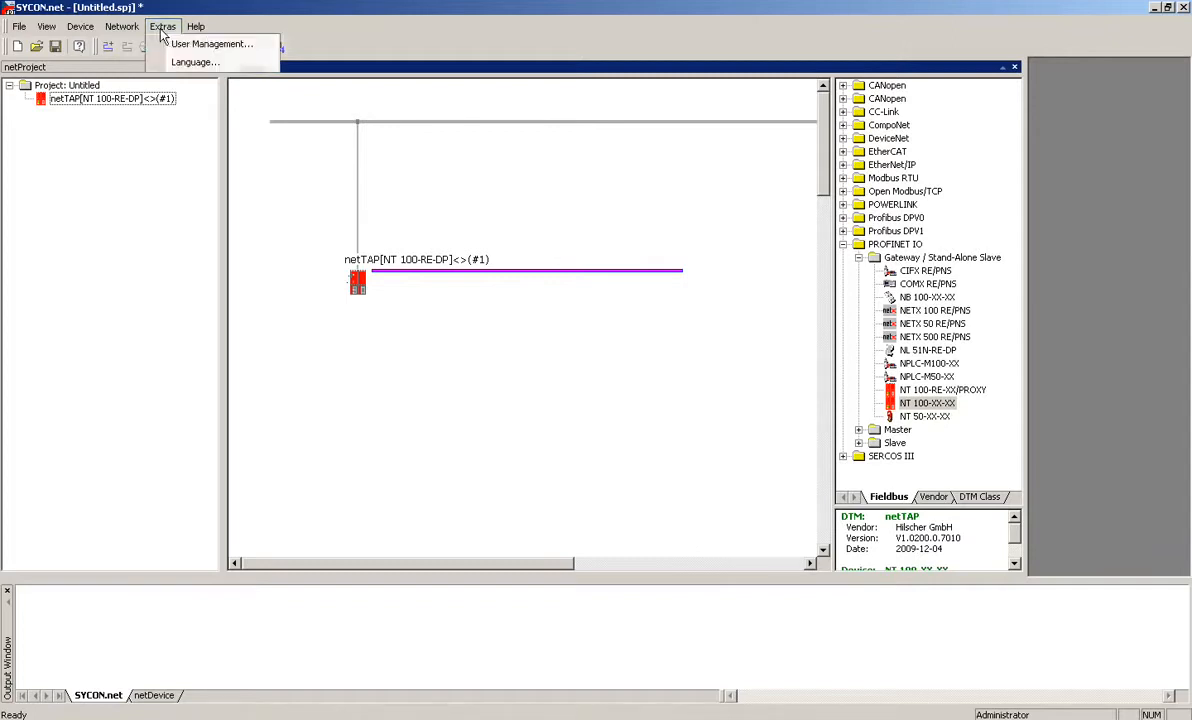
{"action": "mouse_move", "coordinate": [121, 27]}
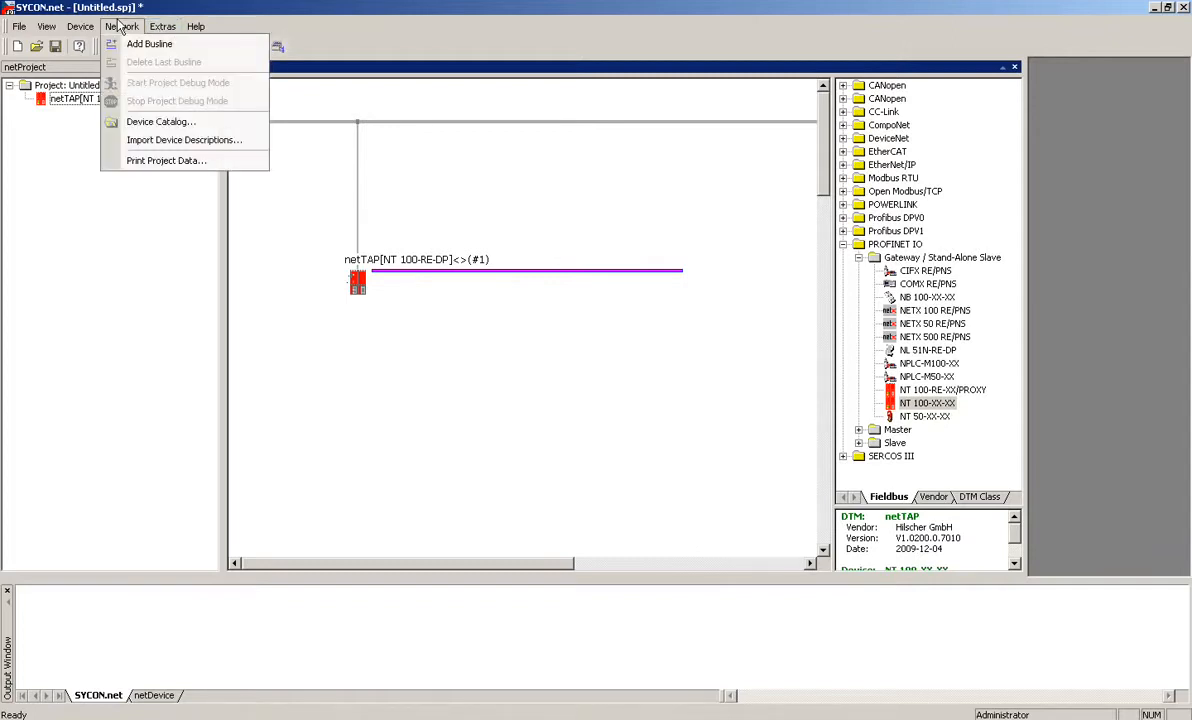
{"action": "left_click", "coordinate": [155, 148]}
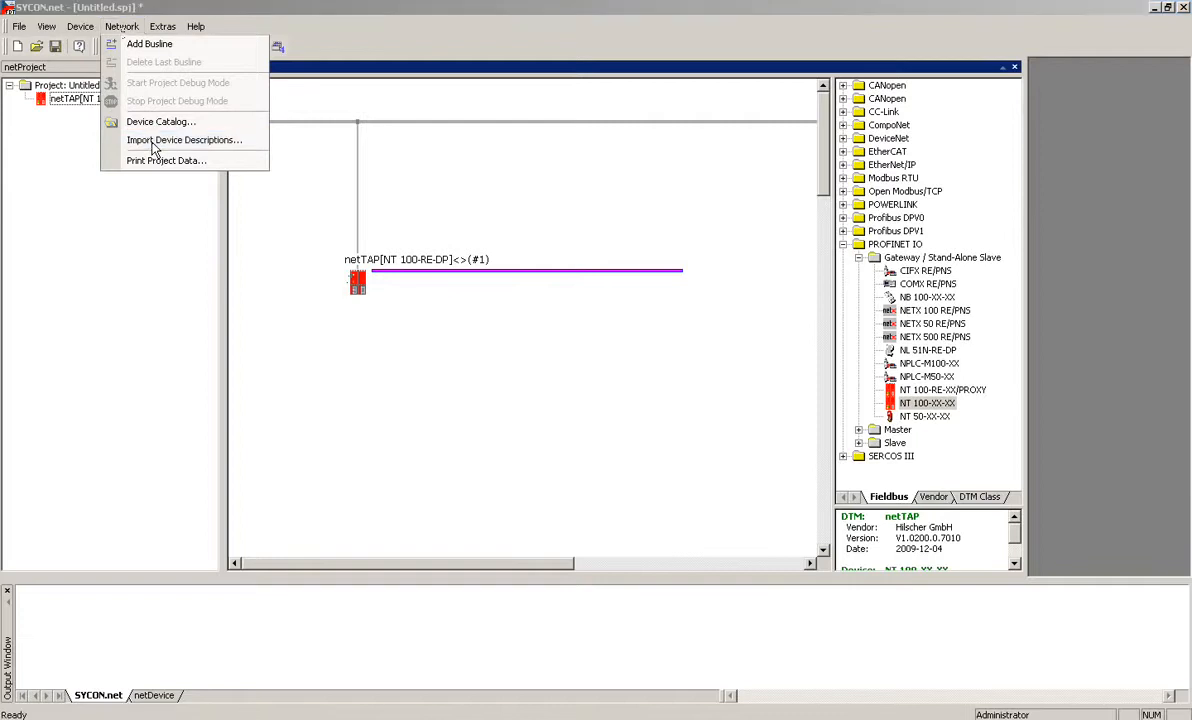
{"action": "left_click", "coordinate": [615, 224]}
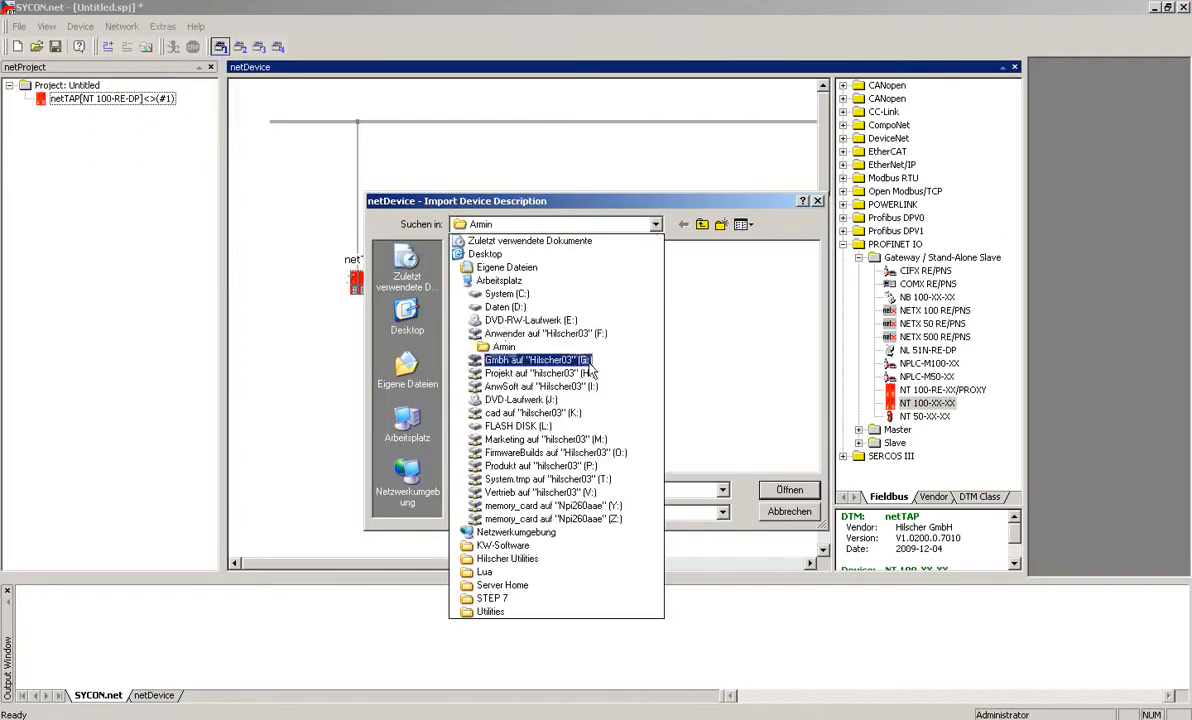
{"action": "left_click", "coordinate": [530, 427]}
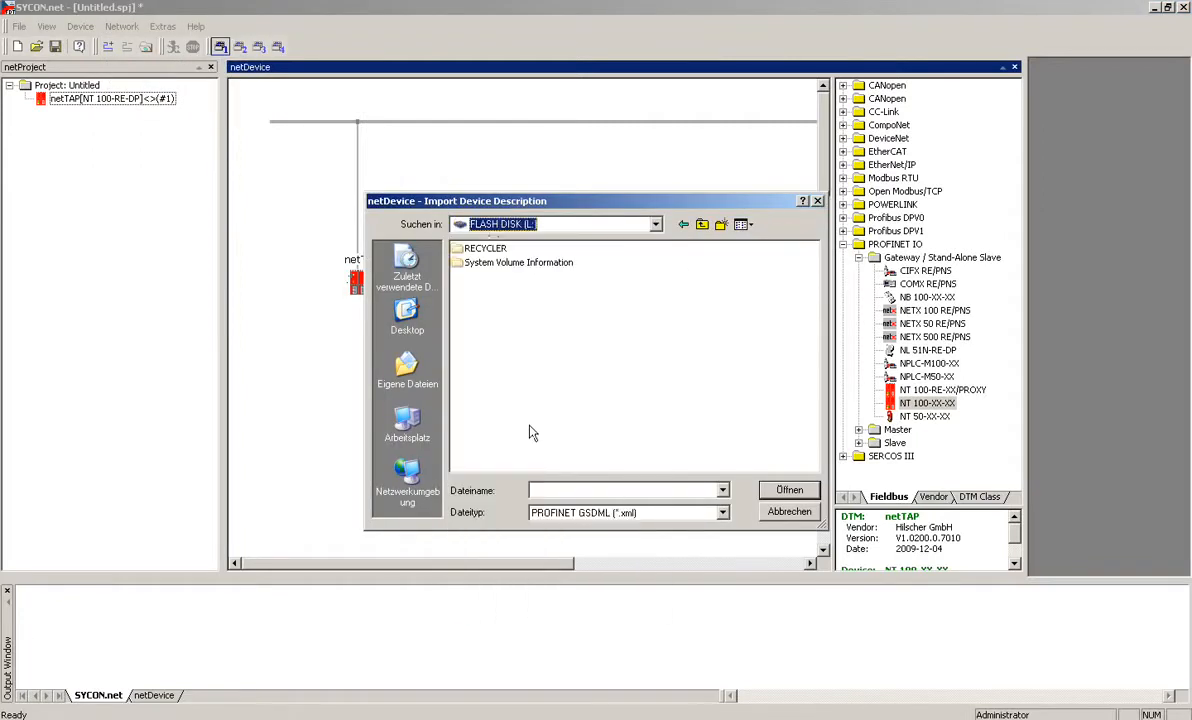
{"action": "left_click", "coordinate": [722, 513]}
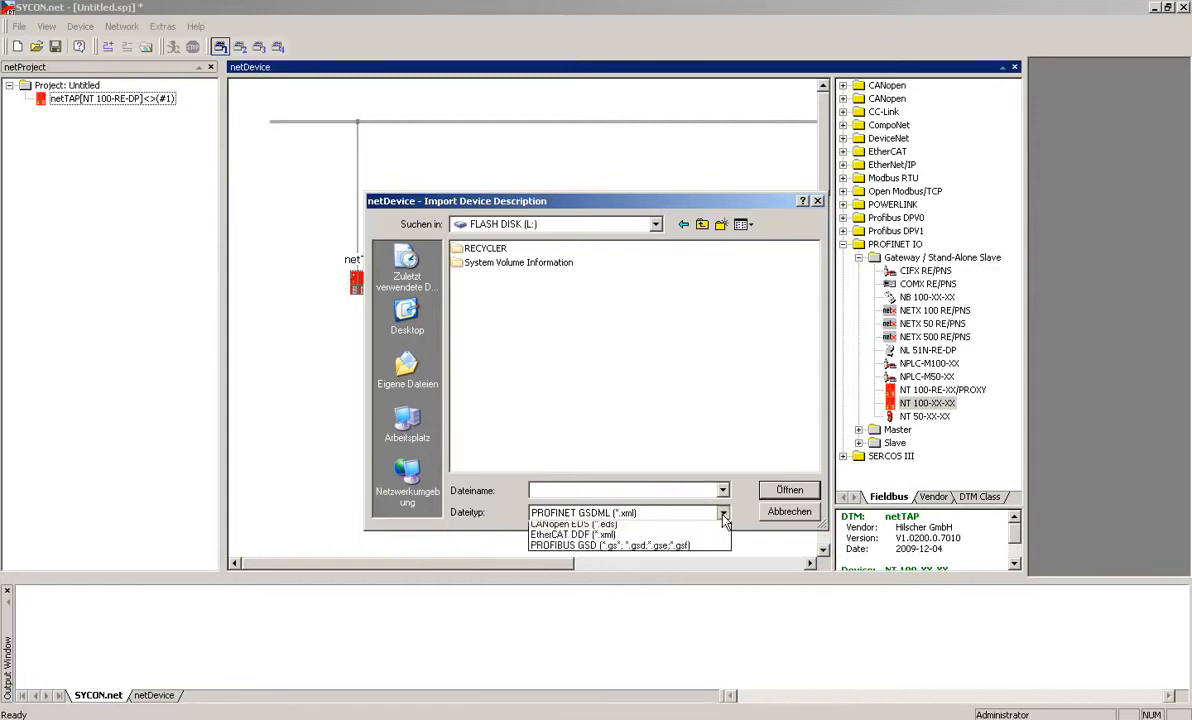
{"action": "left_click", "coordinate": [615, 597]}
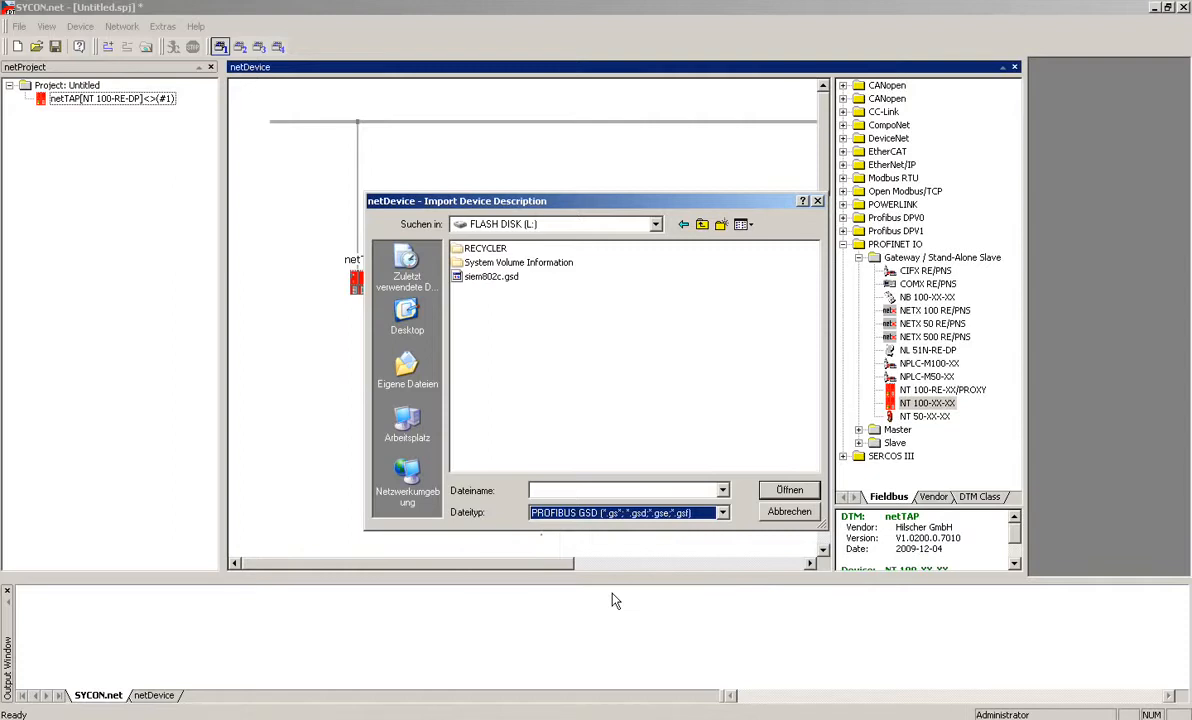
{"action": "left_click", "coordinate": [485, 276]}
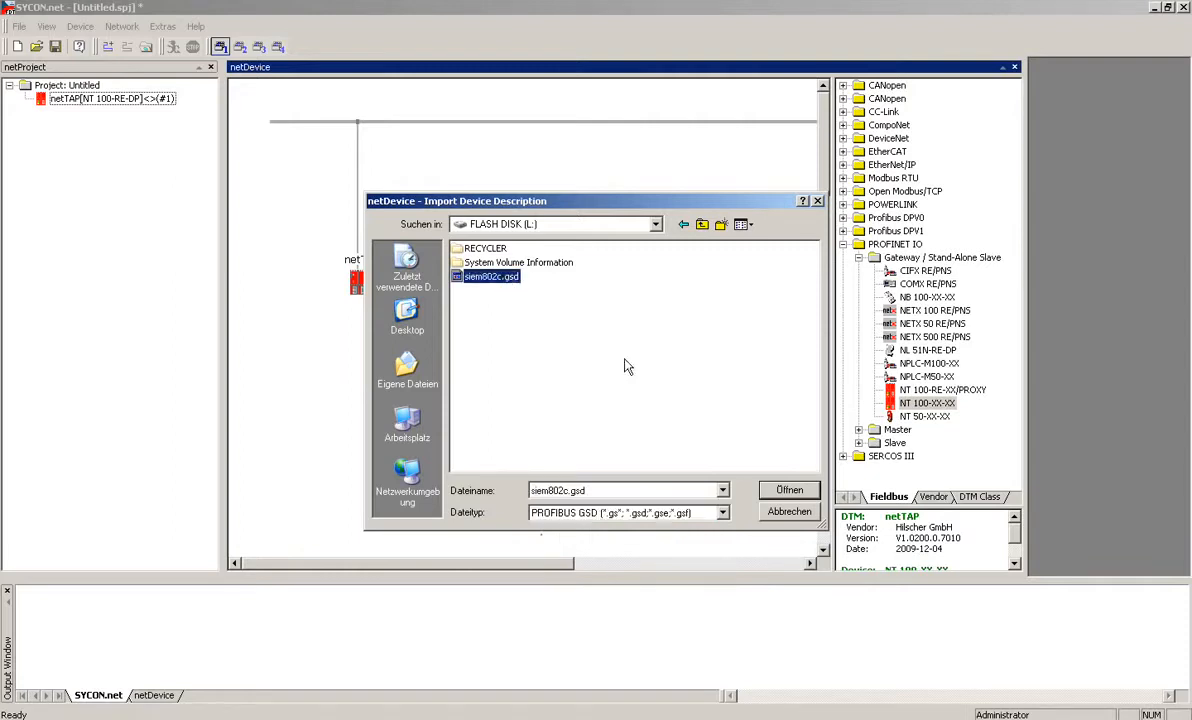
{"action": "left_click", "coordinate": [767, 490]}
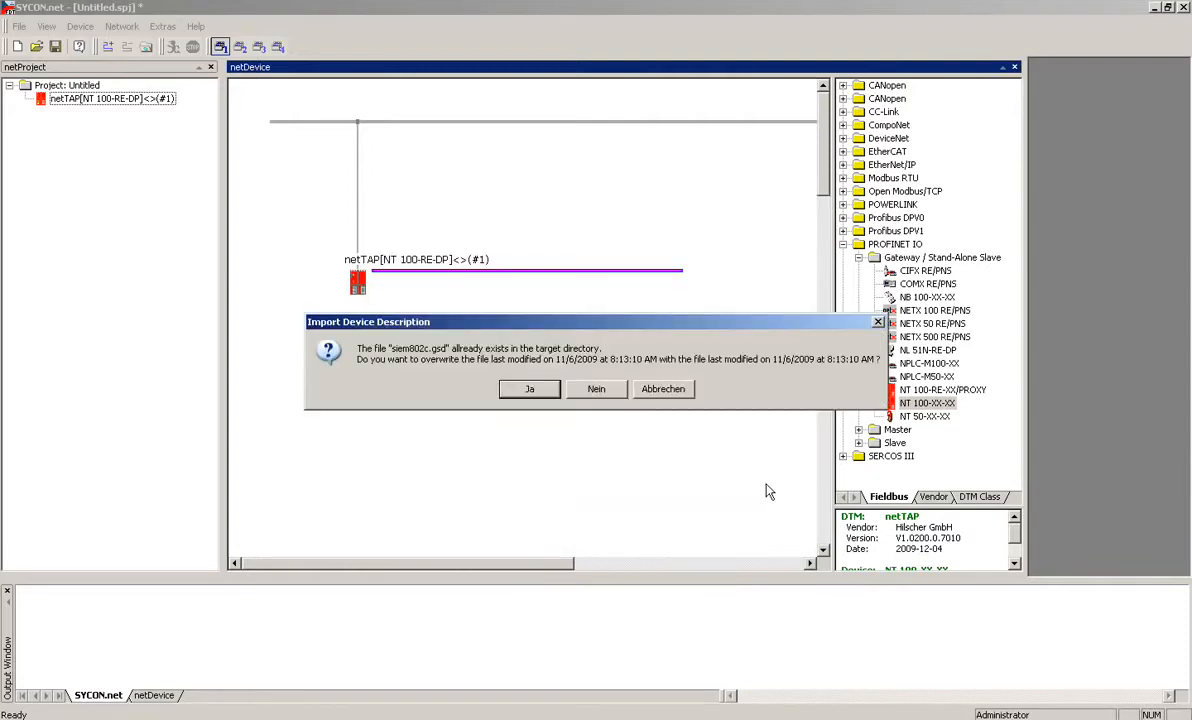
{"action": "left_click", "coordinate": [530, 391]}
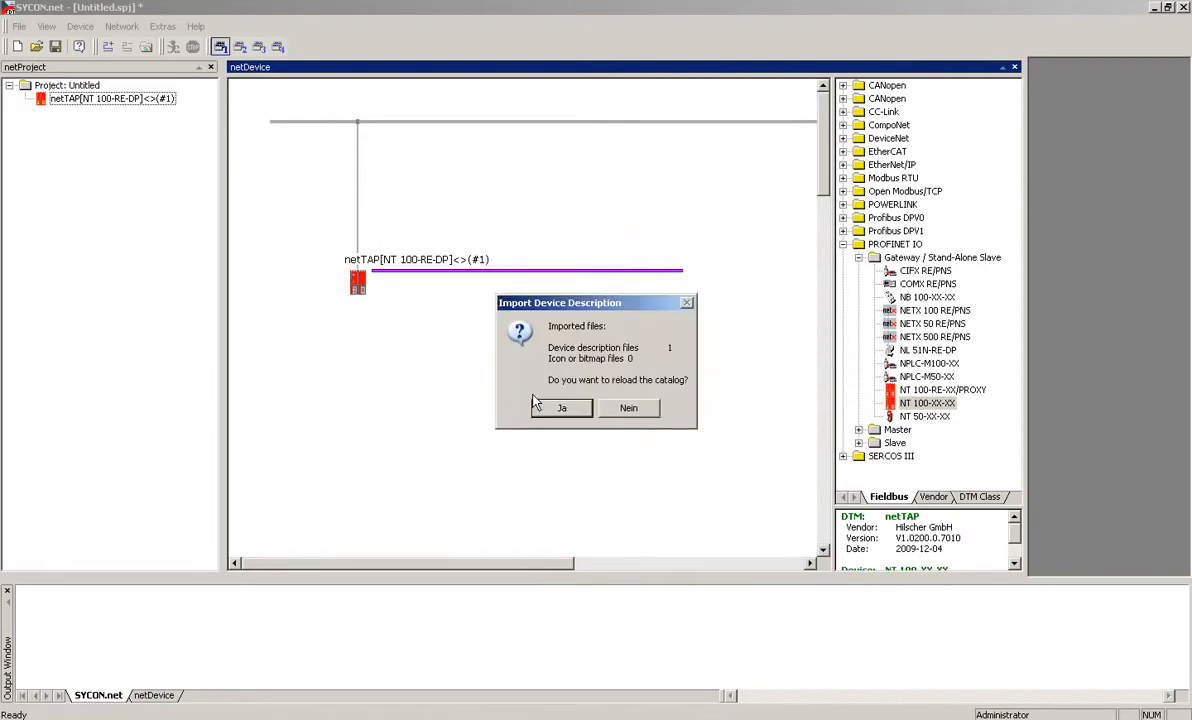
{"action": "left_click", "coordinate": [565, 416]}
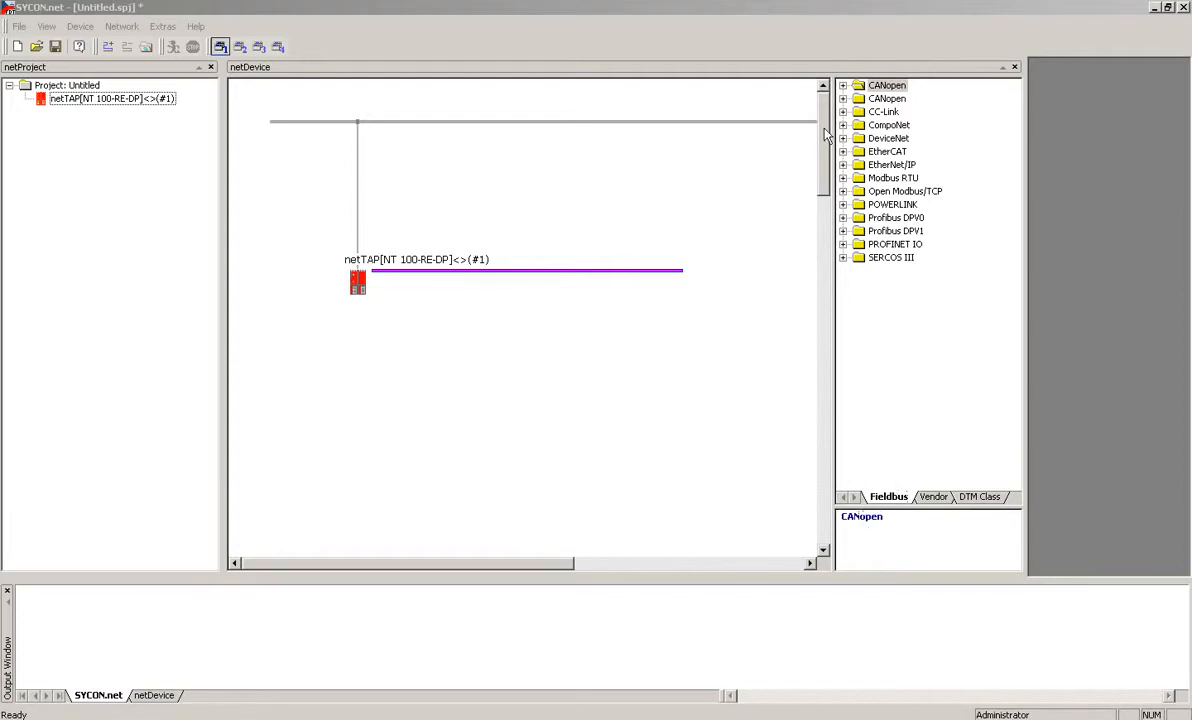
Step: Attach the SIEMENS slave L-SC 16DI/DO/d.DP from the vendor catalog to the gateway's PROFIBUS line and place it below the line
{"action": "left_click", "coordinate": [931, 497]}
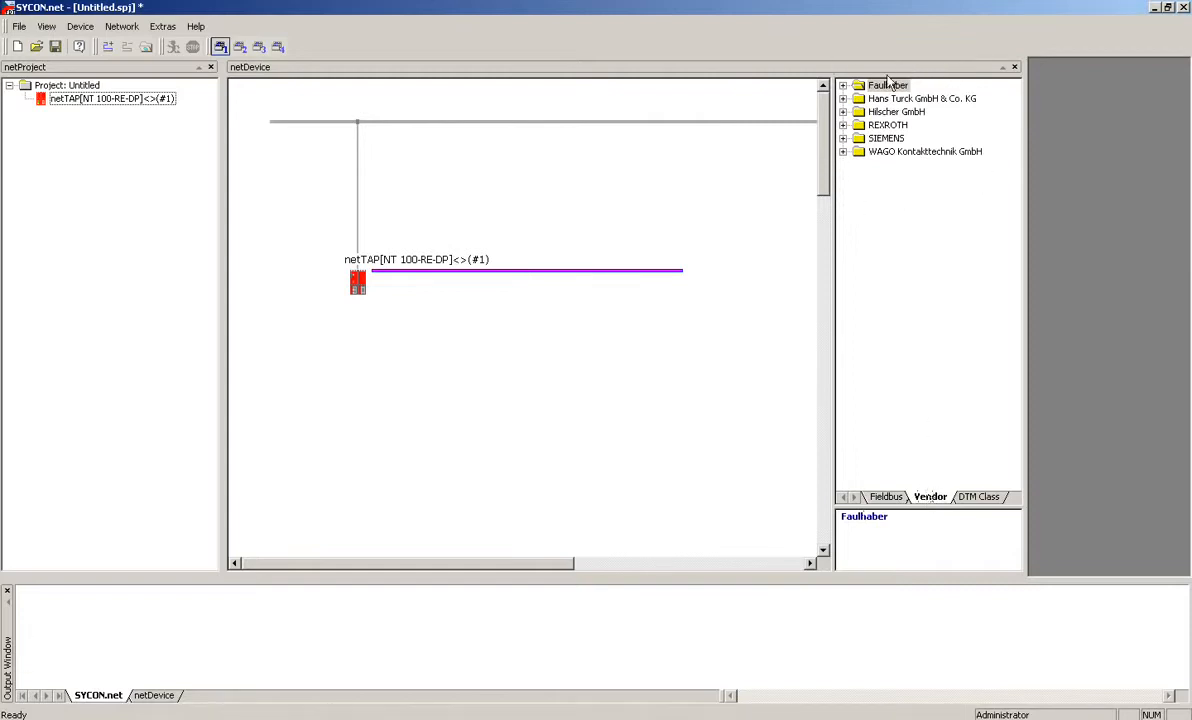
{"action": "left_click", "coordinate": [843, 139]}
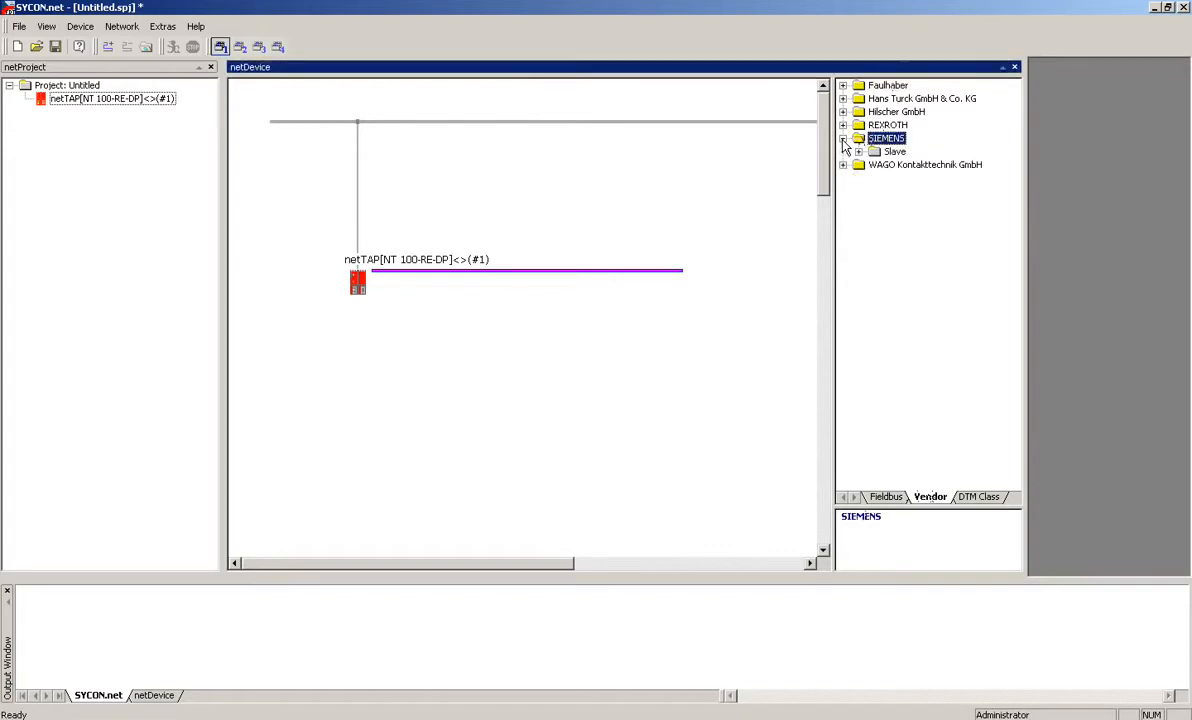
{"action": "left_click", "coordinate": [858, 151]}
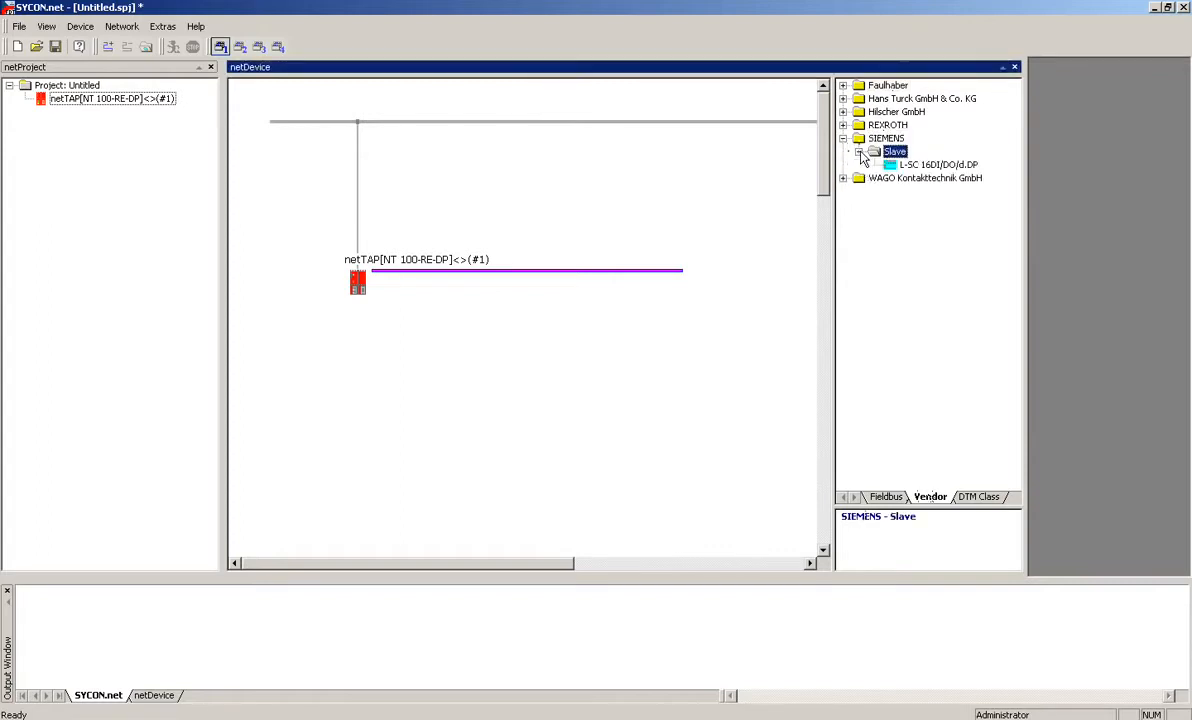
{"action": "left_click", "coordinate": [922, 165]}
{"action": "left_click_drag", "start_coordinate": [926, 172], "coordinate": [570, 274]}
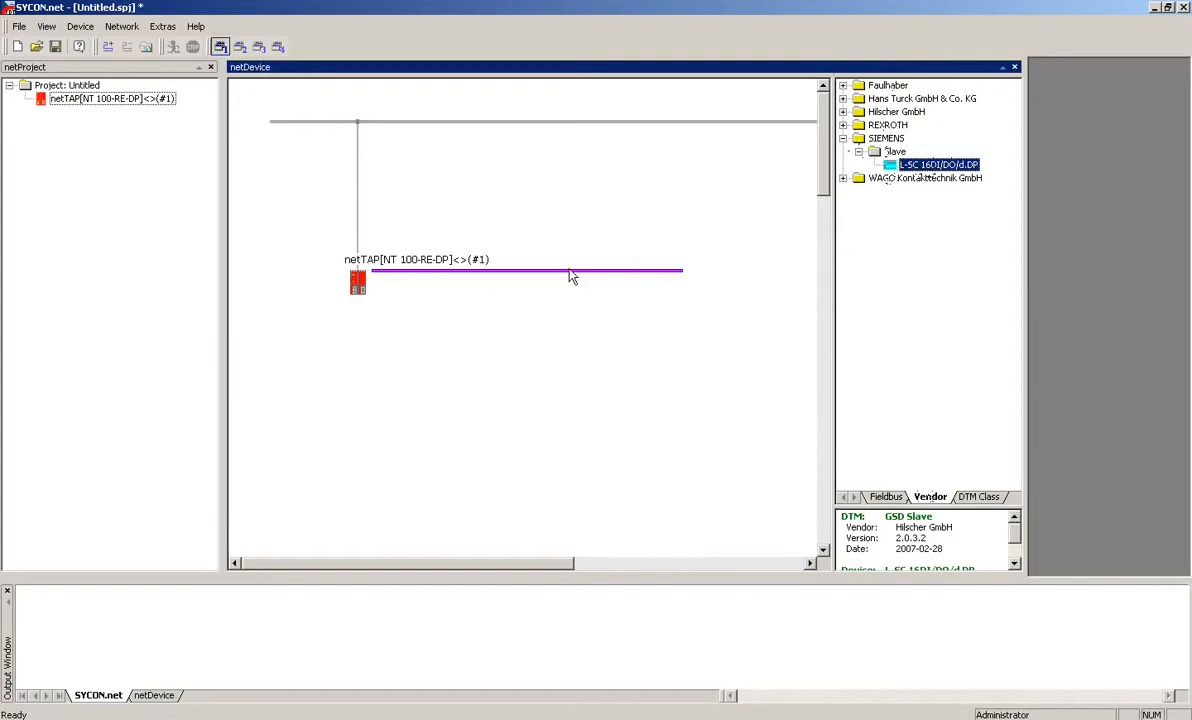
{"action": "left_click_drag", "start_coordinate": [572, 276], "coordinate": [572, 276]}
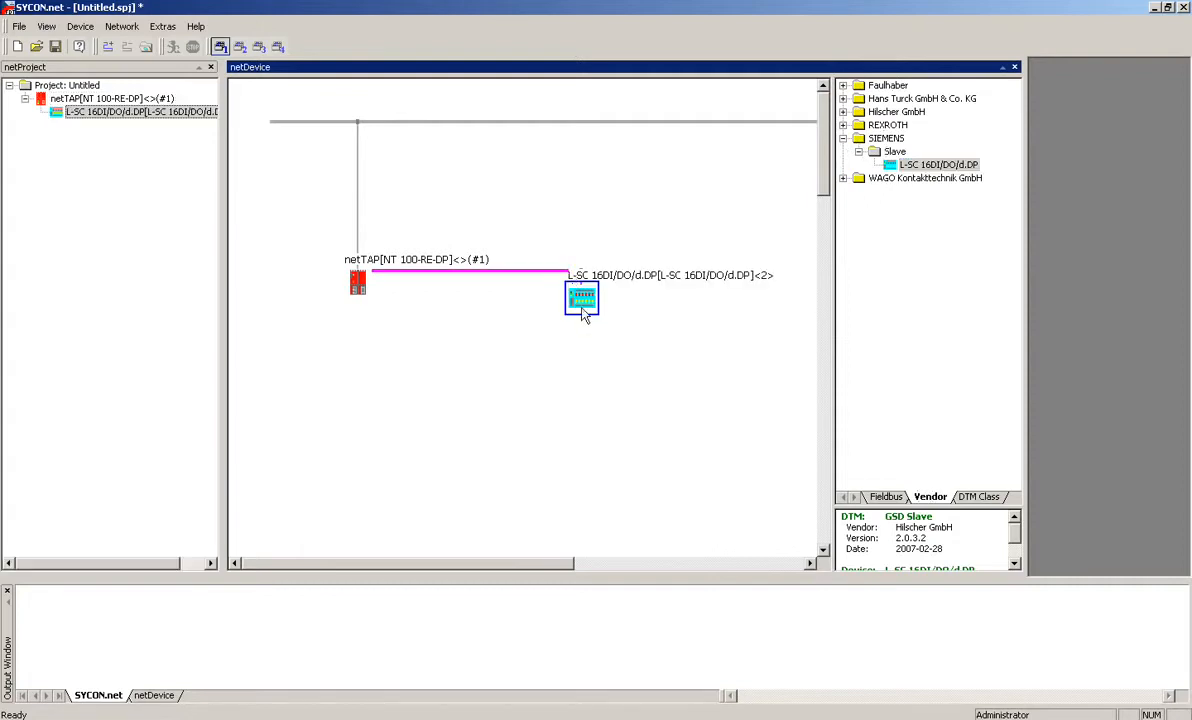
{"action": "left_click_drag", "start_coordinate": [585, 315], "coordinate": [478, 405]}
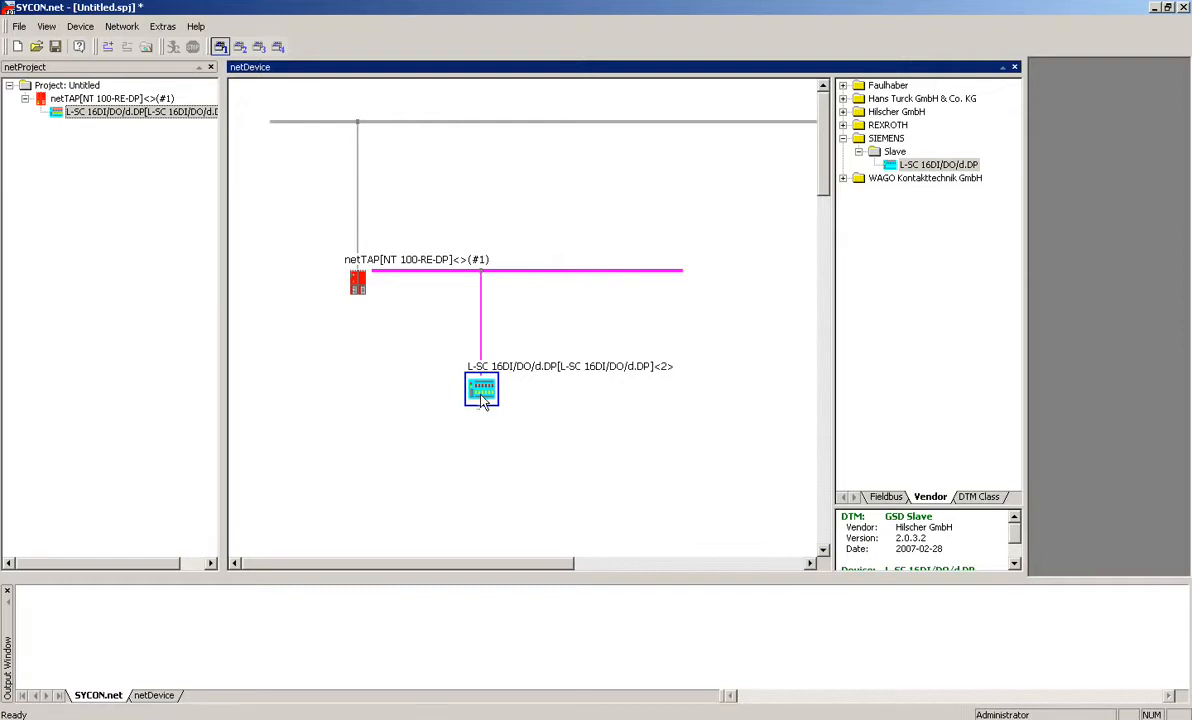
Step: Open the L-SC 16DI/DO/d.DP slave's configuration and examine its general, module, parameter, group, extension, DPV1, device and GSD pages
{"action": "double_click", "coordinate": [481, 396]}
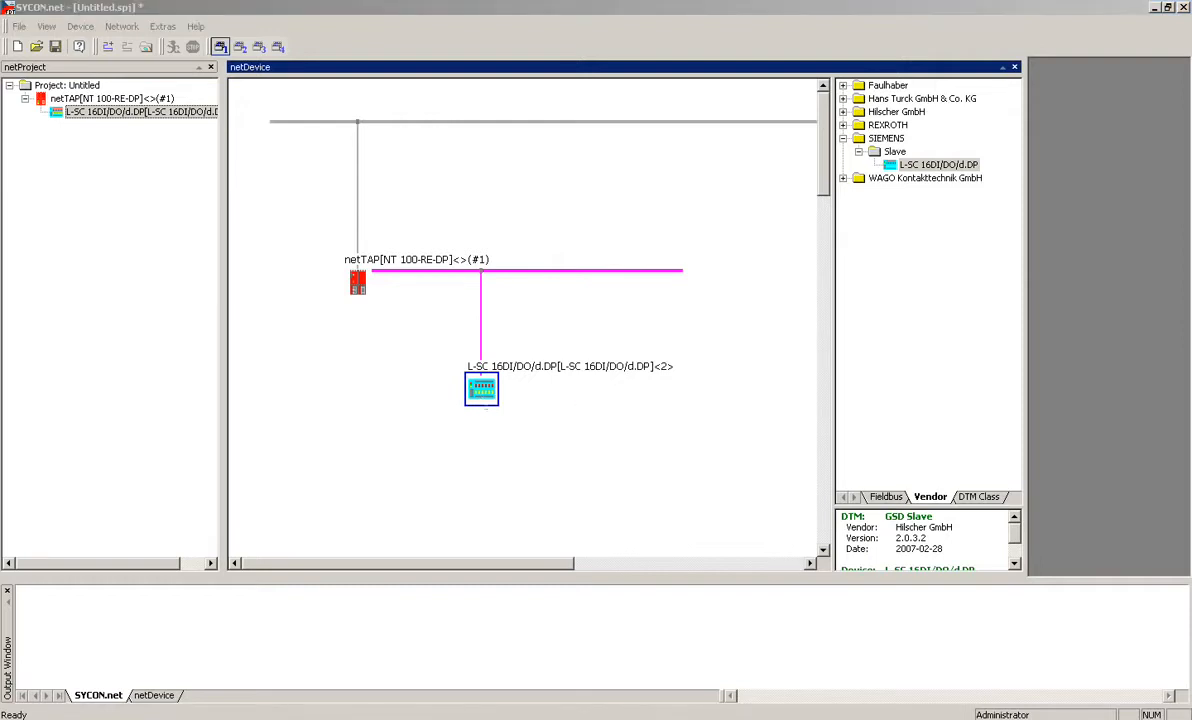
{"action": "left_click_drag", "start_coordinate": [635, 189], "coordinate": [531, 158]}
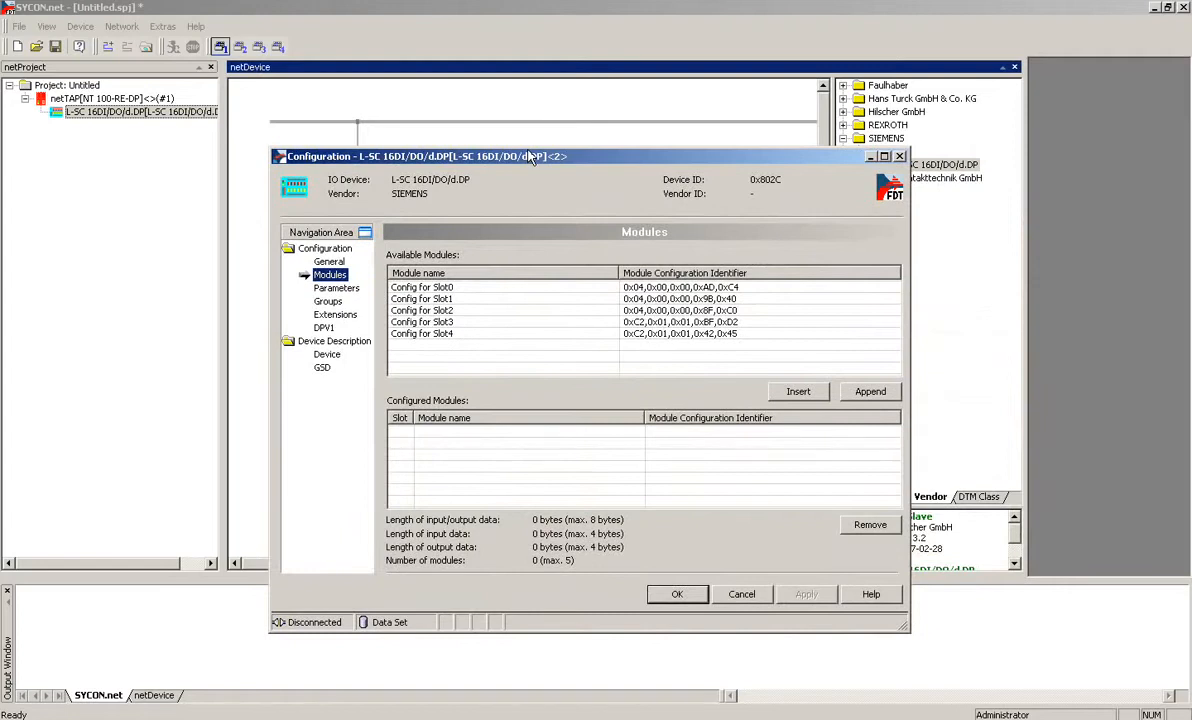
{"action": "left_click", "coordinate": [329, 262]}
{"action": "left_click", "coordinate": [330, 275]}
{"action": "left_click", "coordinate": [333, 288]}
{"action": "left_click", "coordinate": [328, 301]}
{"action": "left_click", "coordinate": [331, 315]}
{"action": "left_click", "coordinate": [324, 328]}
{"action": "left_click", "coordinate": [326, 354]}
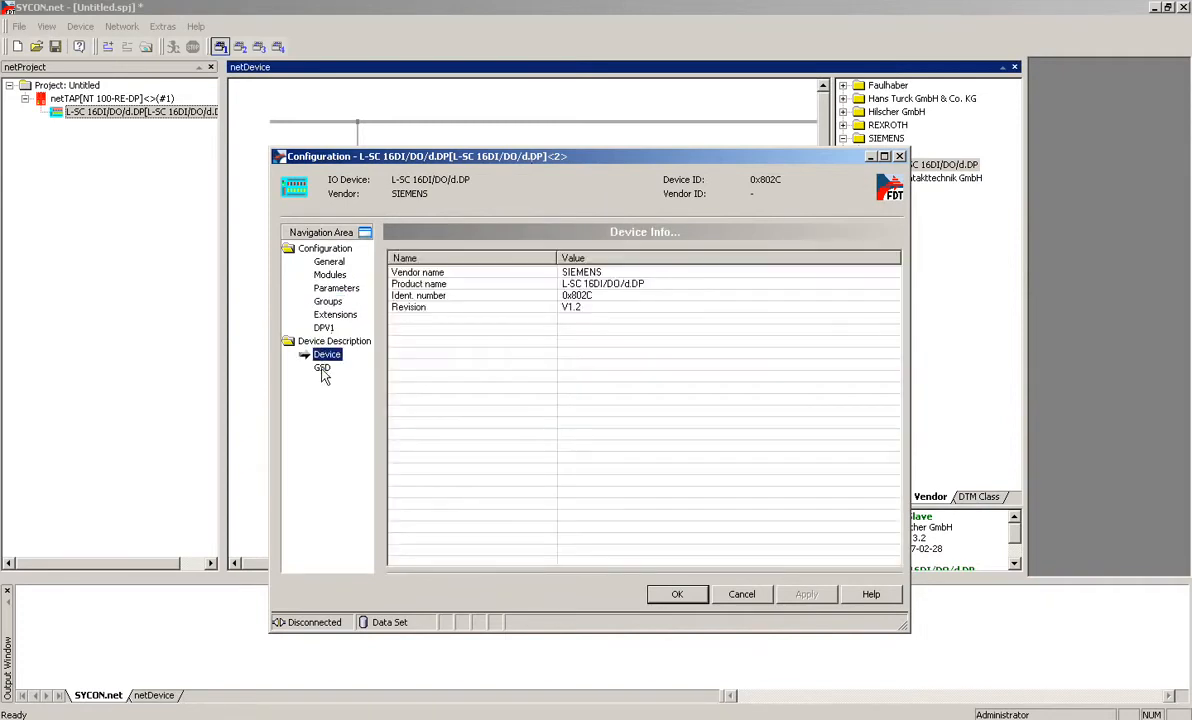
{"action": "left_click", "coordinate": [322, 368]}
Step: Add modules Config for Slot0 through Config for Slot4 in order to the slave's configured modules, and save and close the configuration
{"action": "left_click", "coordinate": [330, 275]}
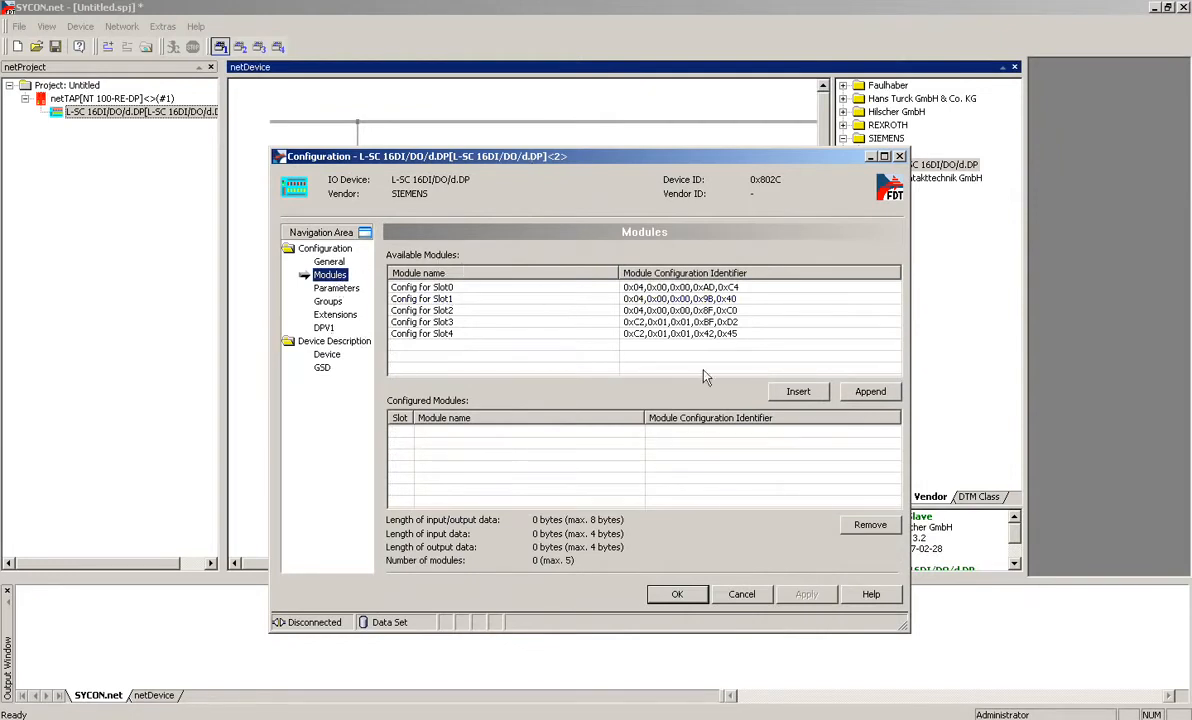
{"action": "left_click", "coordinate": [474, 287]}
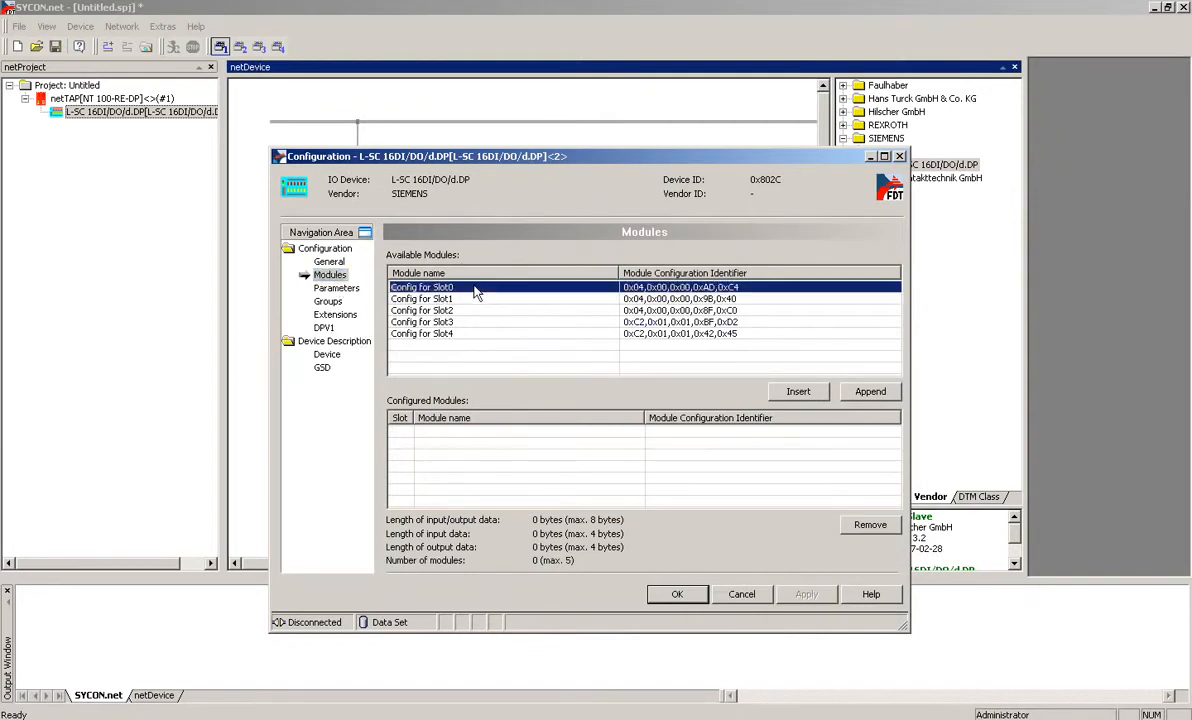
{"action": "double_click", "coordinate": [474, 289]}
{"action": "double_click", "coordinate": [463, 298]}
{"action": "double_click", "coordinate": [460, 310]}
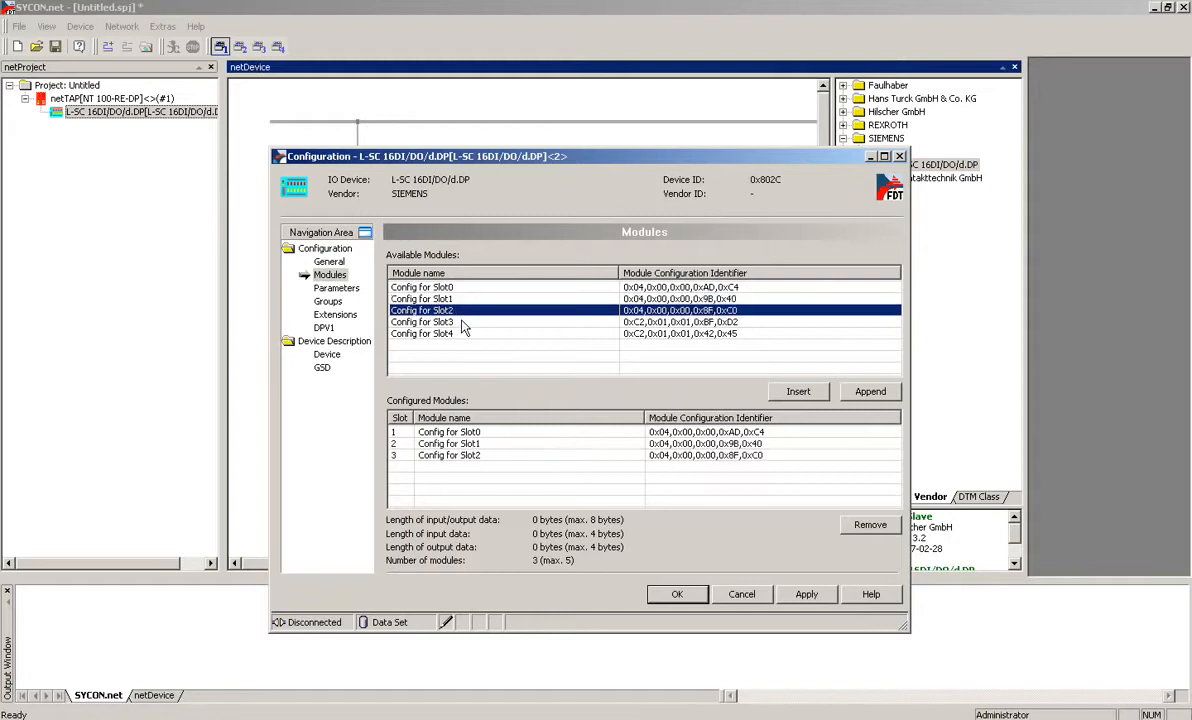
{"action": "double_click", "coordinate": [463, 322]}
{"action": "double_click", "coordinate": [459, 334]}
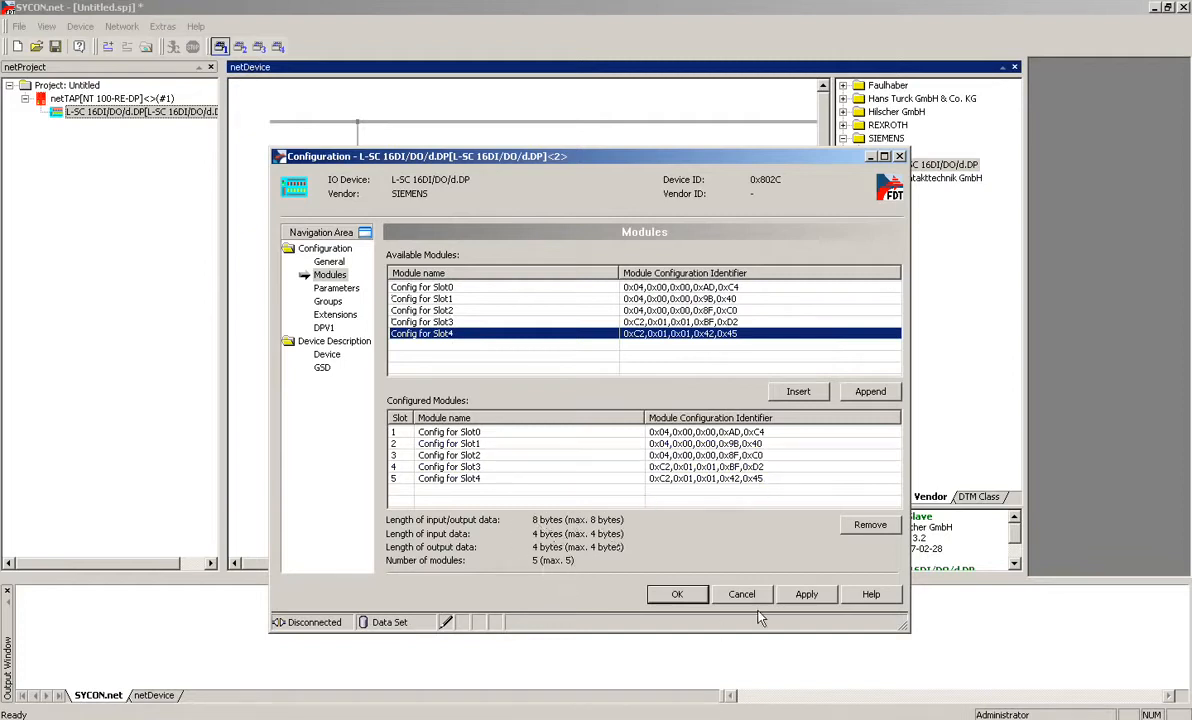
{"action": "left_click", "coordinate": [797, 596]}
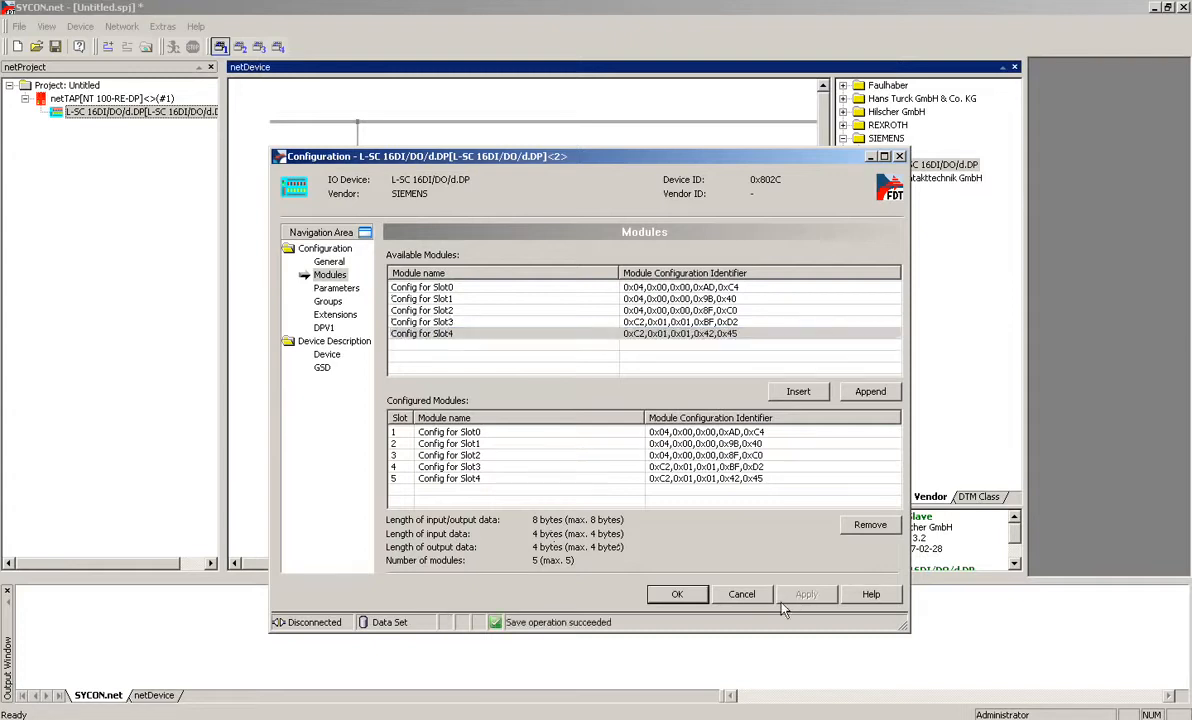
{"action": "left_click", "coordinate": [698, 593]}
{"action": "left_click", "coordinate": [688, 596]}
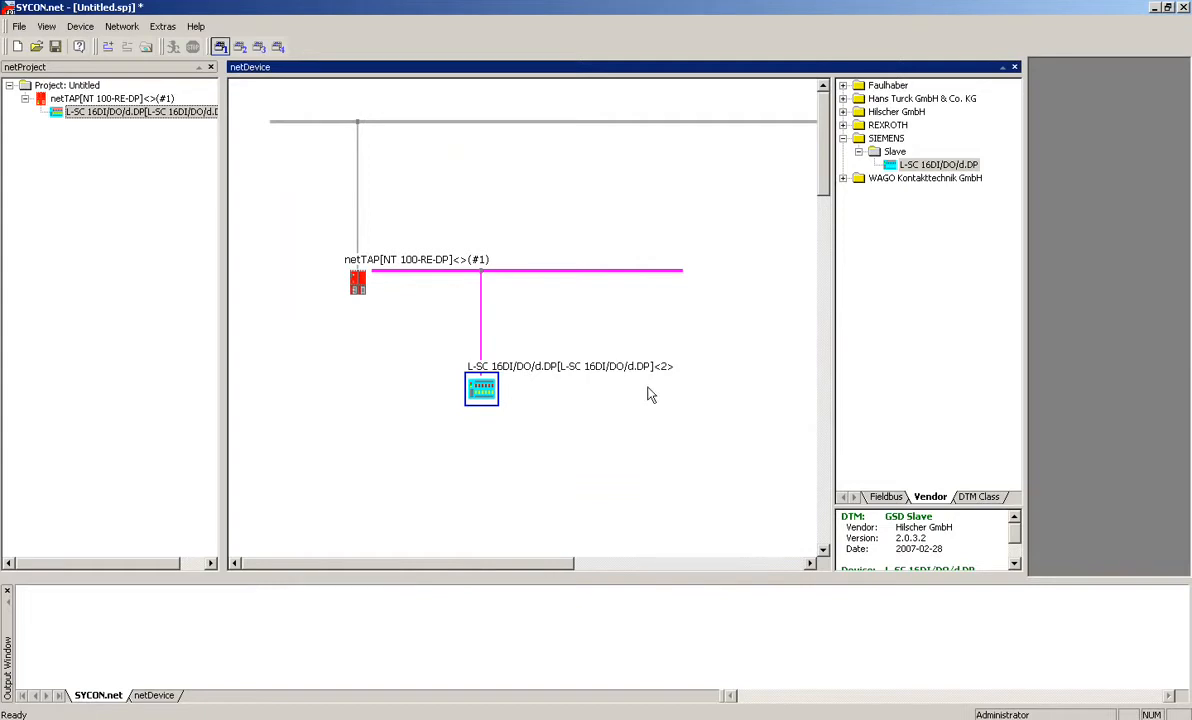
Step: Open the gateway's PROFIBUS-DP Master configuration and examine the baud rate options, the slave's process data and the address table
{"action": "right_click", "coordinate": [358, 284]}
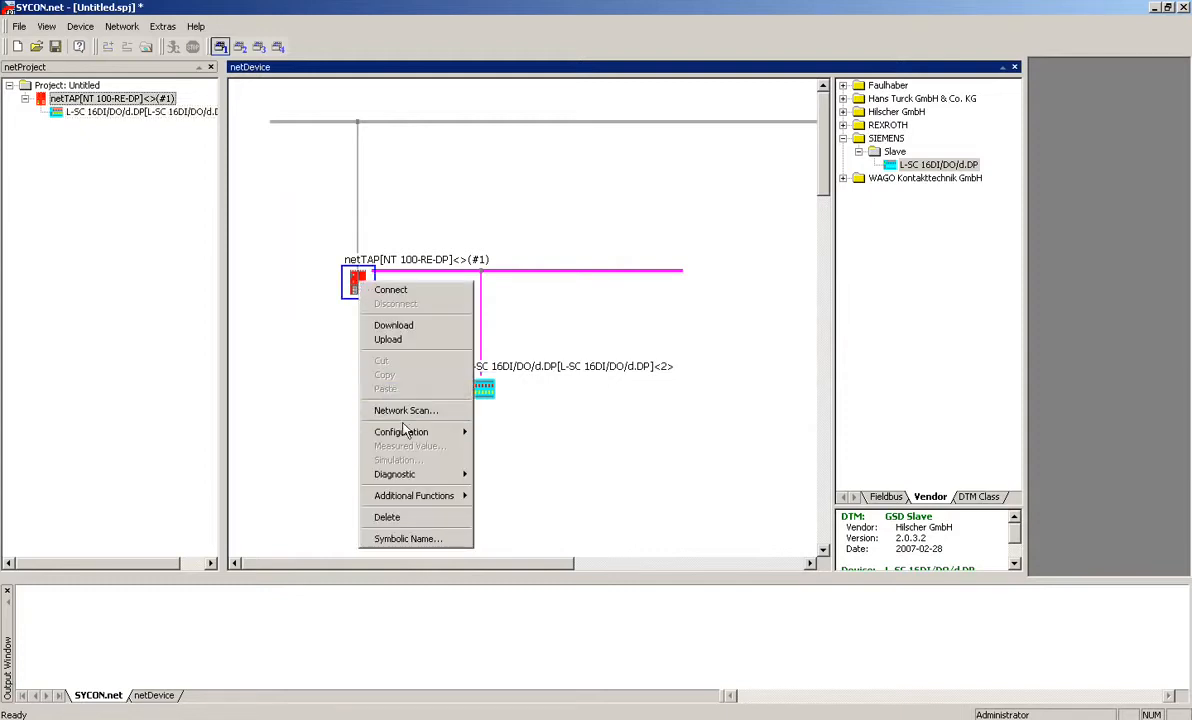
{"action": "mouse_move", "coordinate": [412, 433]}
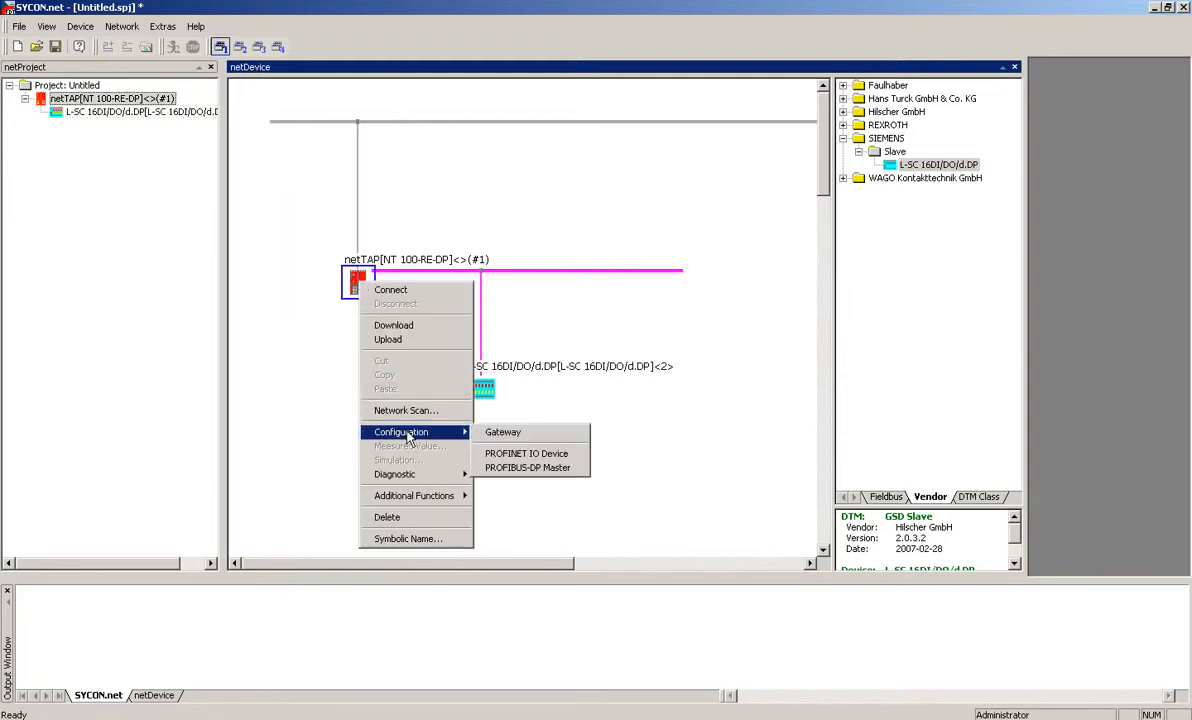
{"action": "left_click", "coordinate": [519, 468]}
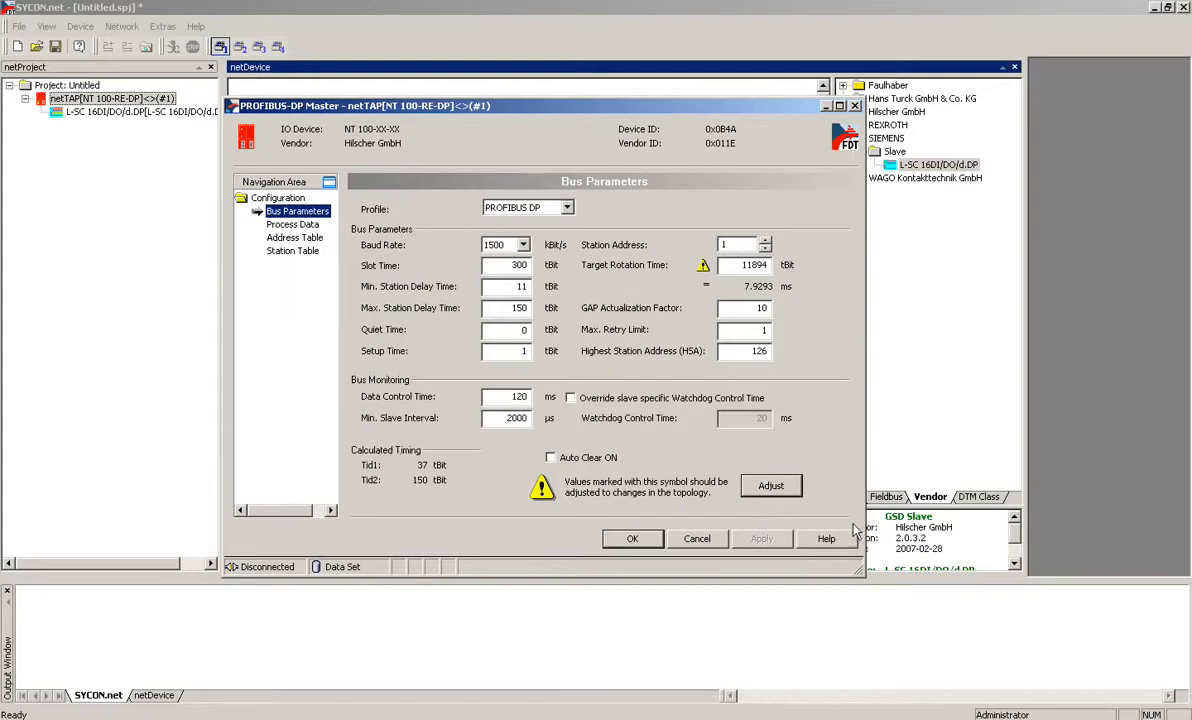
{"action": "left_click", "coordinate": [522, 245]}
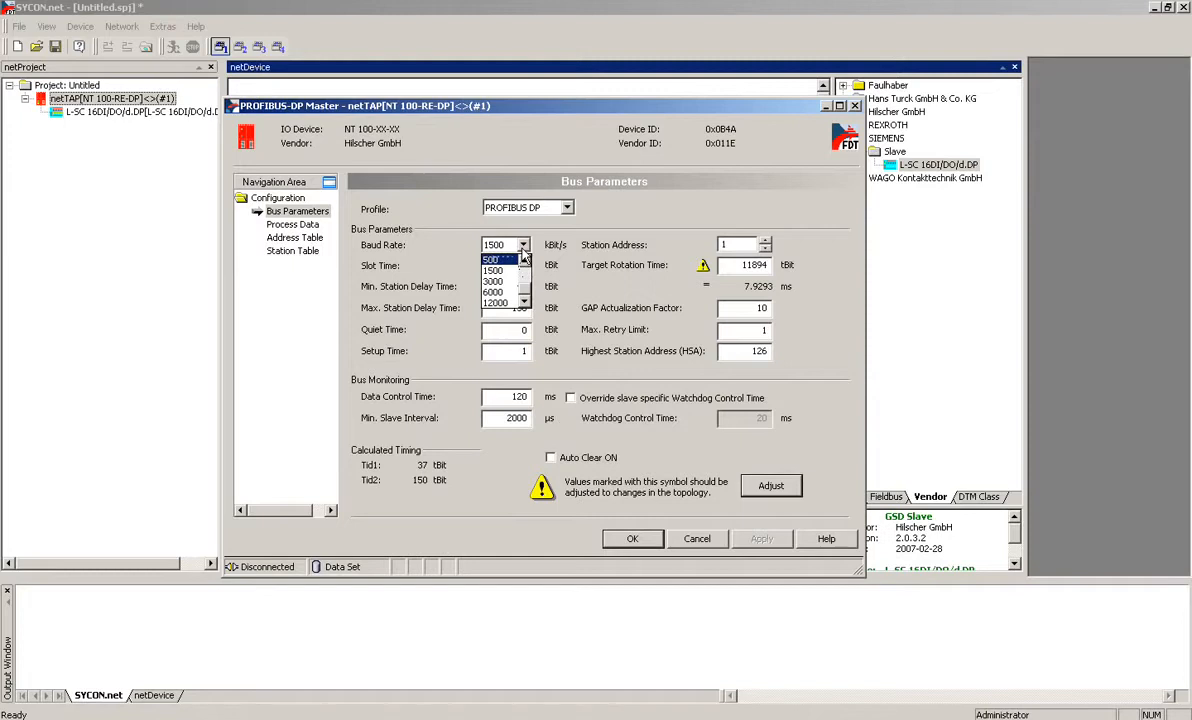
{"action": "left_click", "coordinate": [485, 247]}
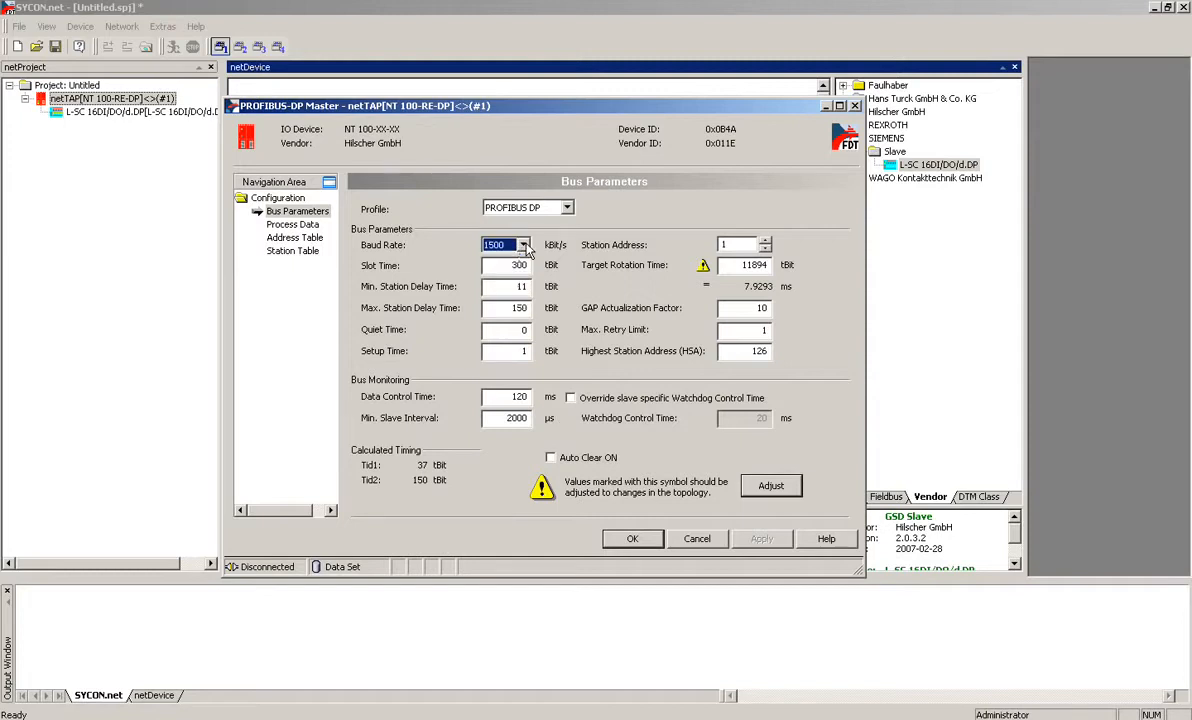
{"action": "left_click", "coordinate": [310, 226]}
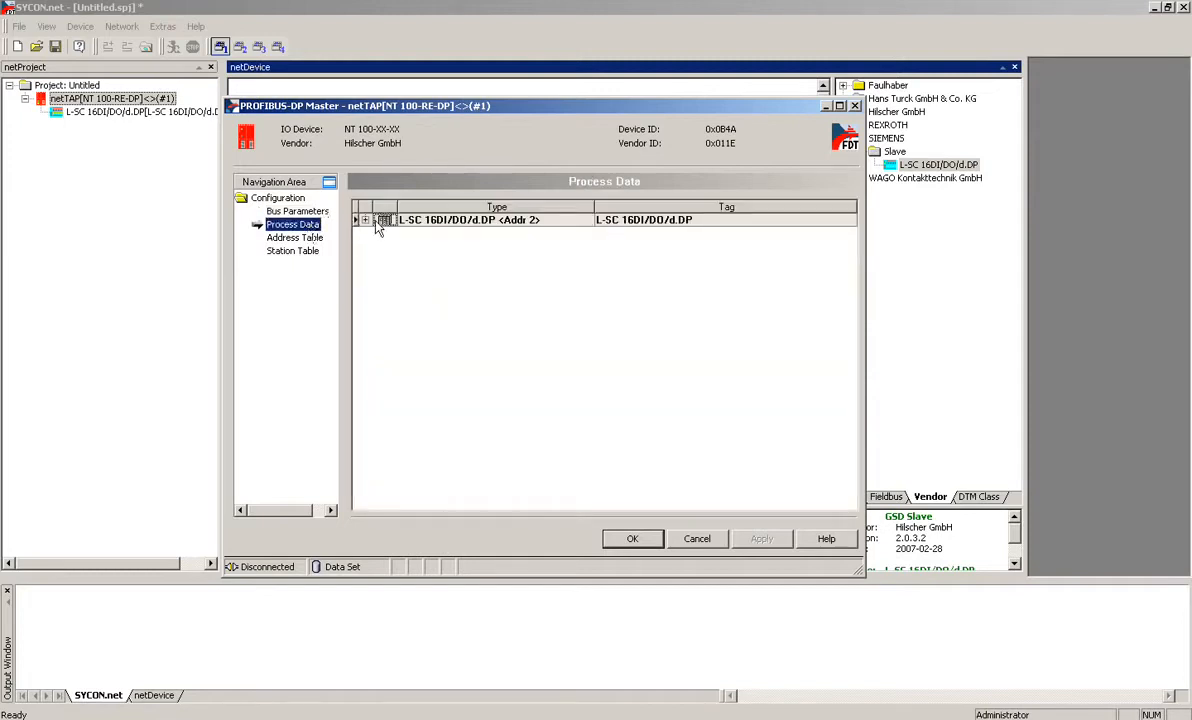
{"action": "left_click", "coordinate": [365, 219]}
{"action": "left_click", "coordinate": [377, 233]}
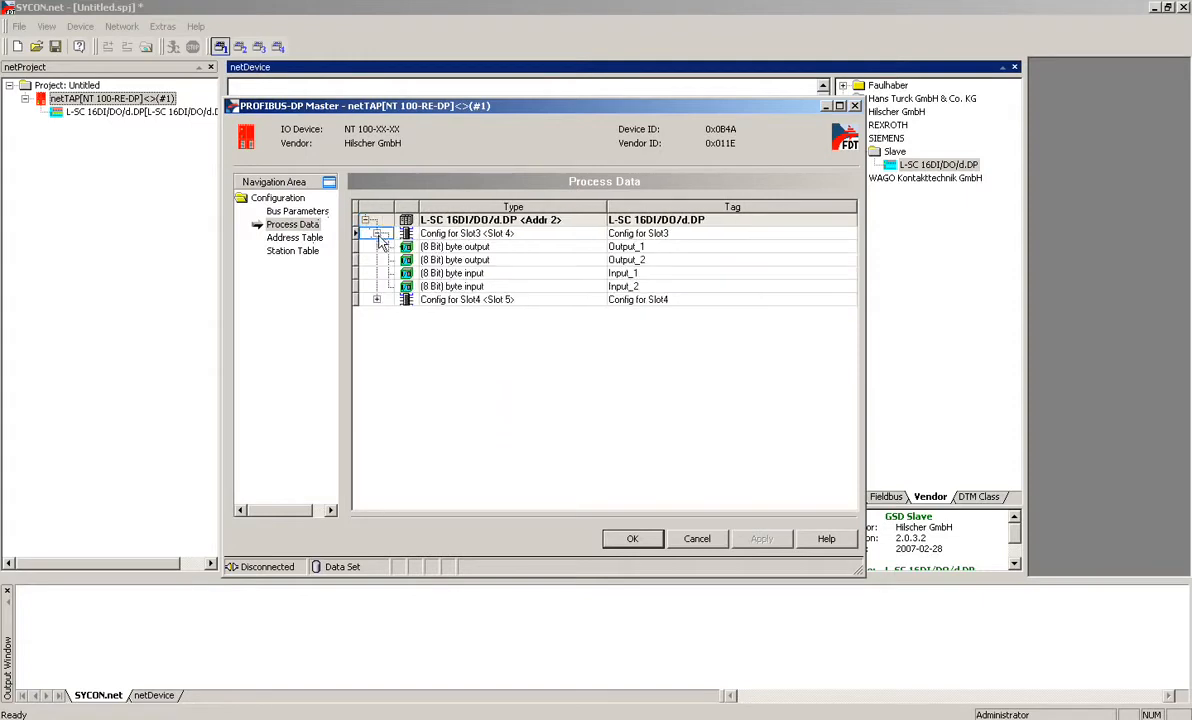
{"action": "left_click", "coordinate": [285, 237]}
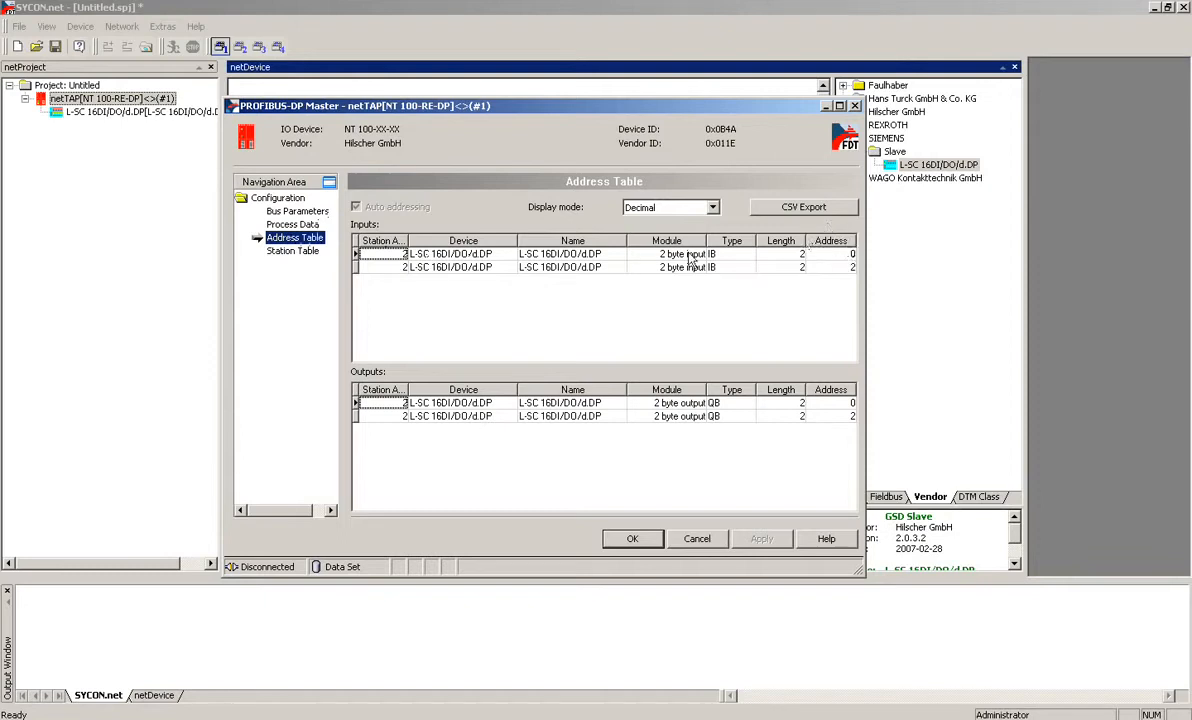
Step: Set the SIEMENS slave's station address to 4 in the station table, and save and close the PROFIBUS-DP Master configuration
{"action": "left_click", "coordinate": [285, 249]}
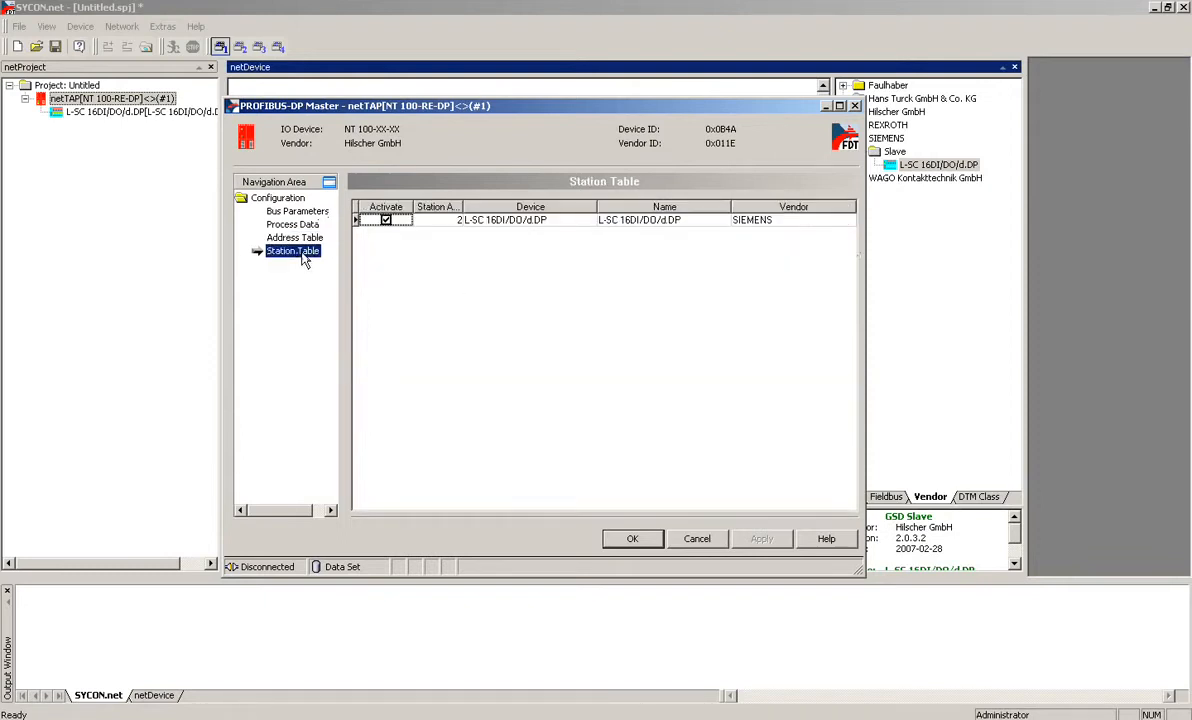
{"action": "left_click", "coordinate": [459, 230]}
{"action": "type", "text": "4"}
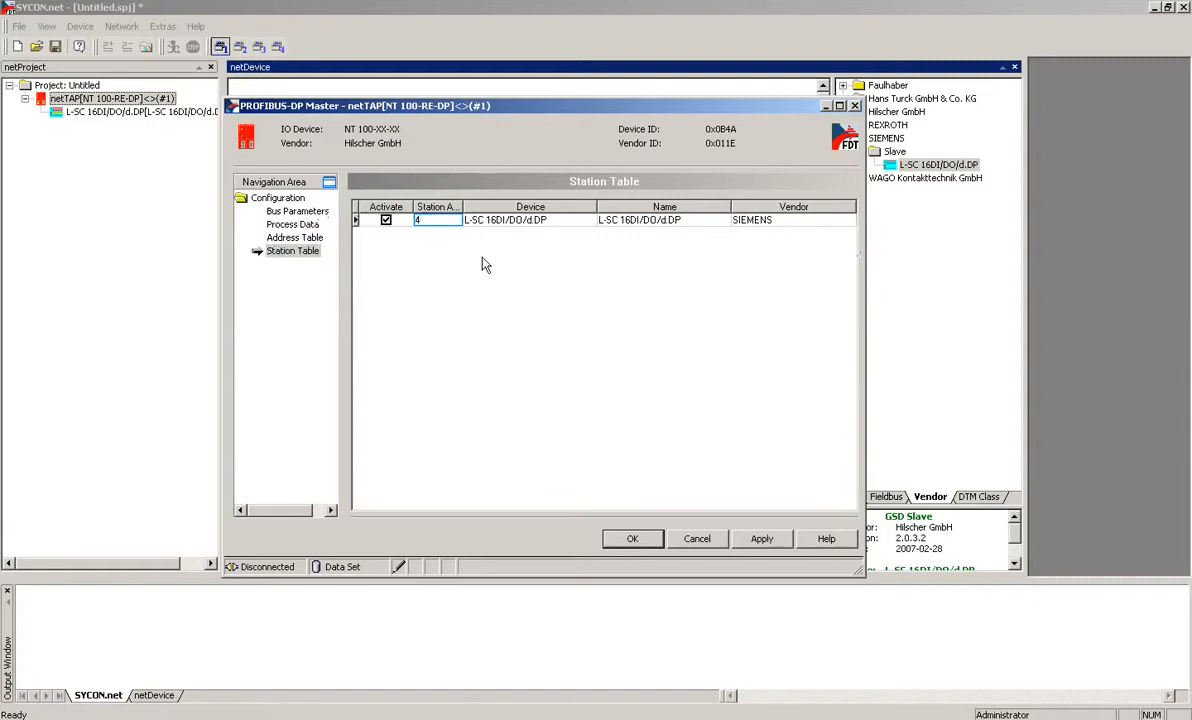
{"action": "left_click", "coordinate": [758, 539]}
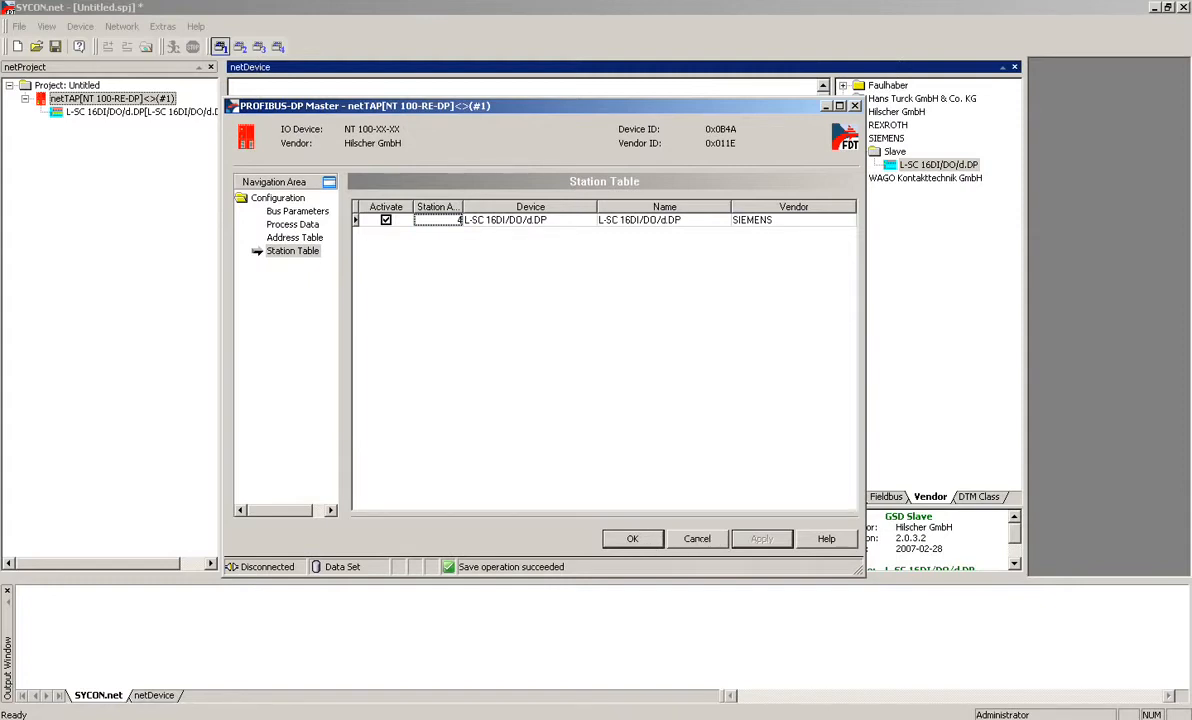
{"action": "left_click", "coordinate": [632, 539]}
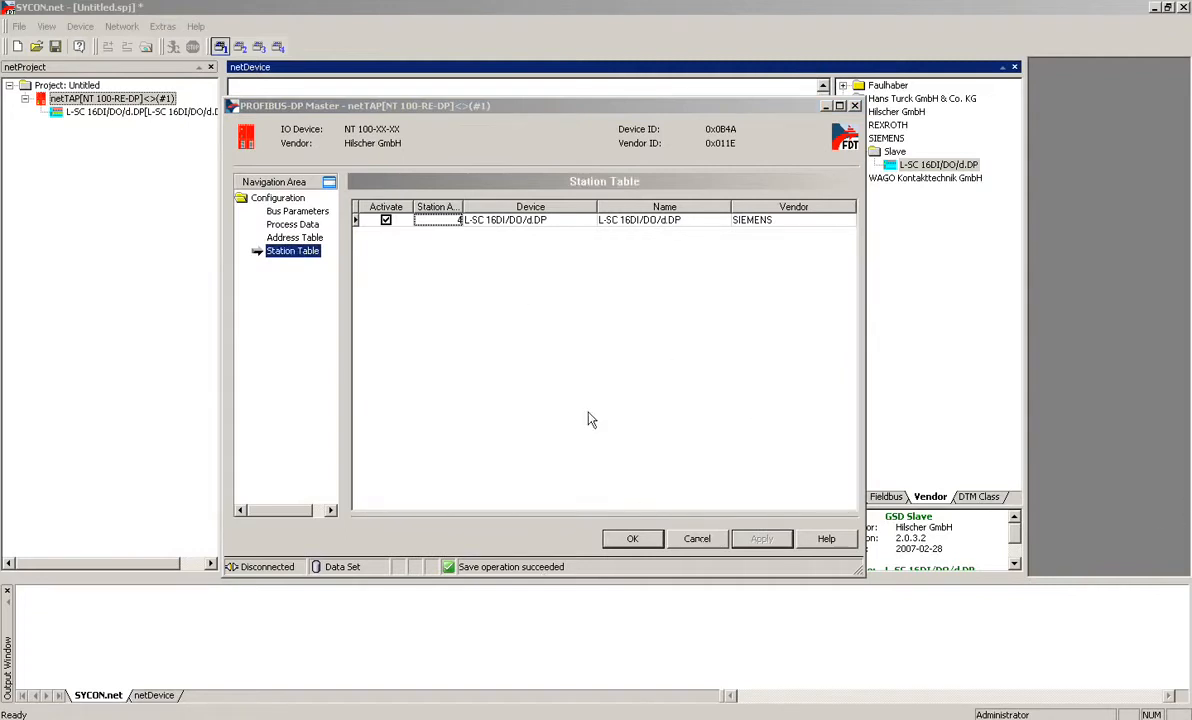
{"action": "left_click", "coordinate": [634, 540]}
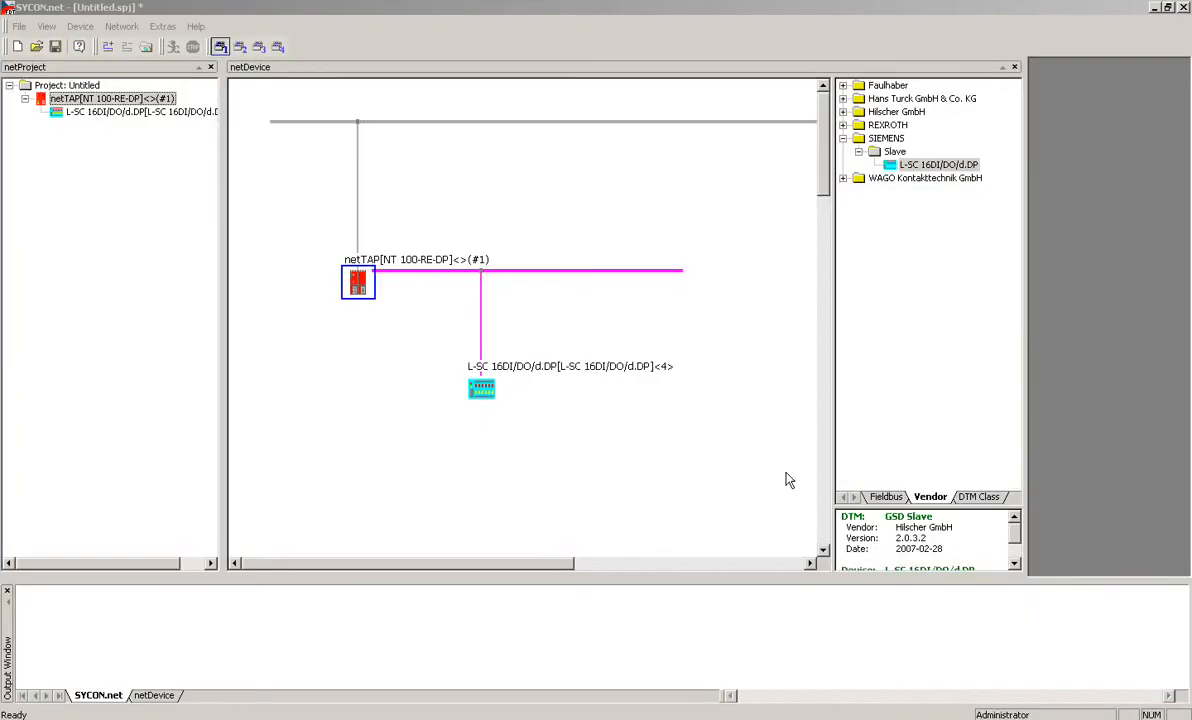
Step: Set the gateway's PROFINET IO Device input and output data bytes to 4 each, accepting recreation of the signal configuration, and save
{"action": "left_click", "coordinate": [369, 290]}
{"action": "right_click", "coordinate": [369, 290]}
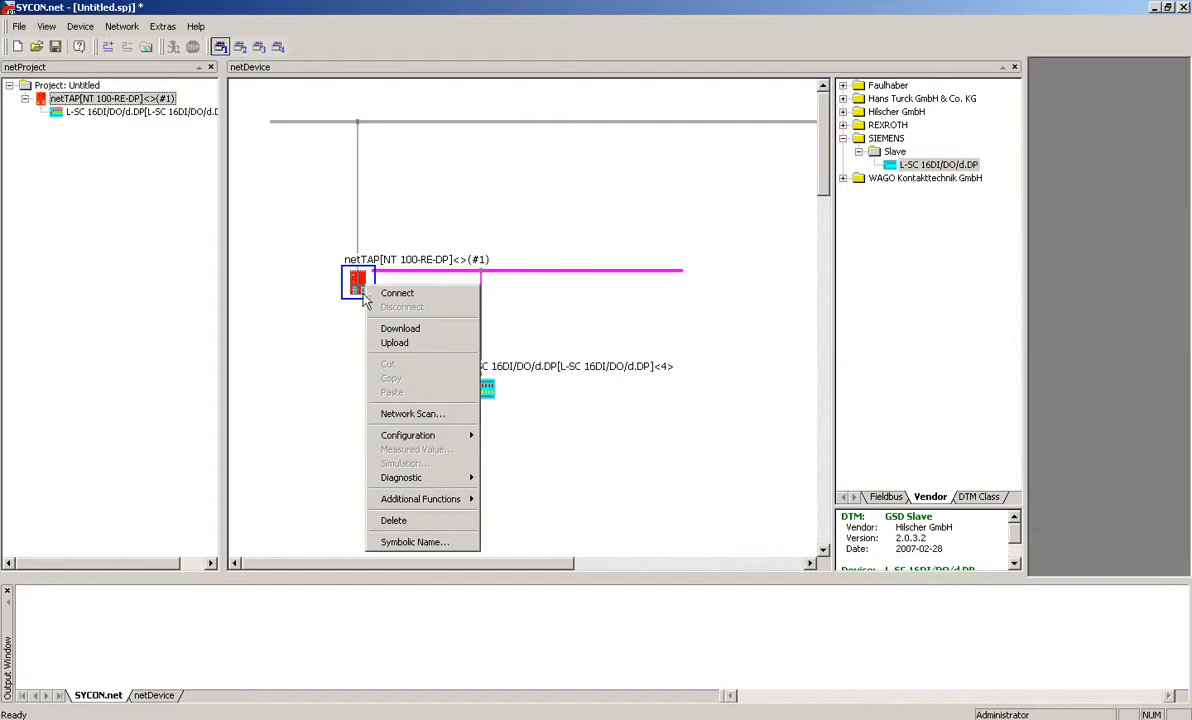
{"action": "mouse_move", "coordinate": [445, 437]}
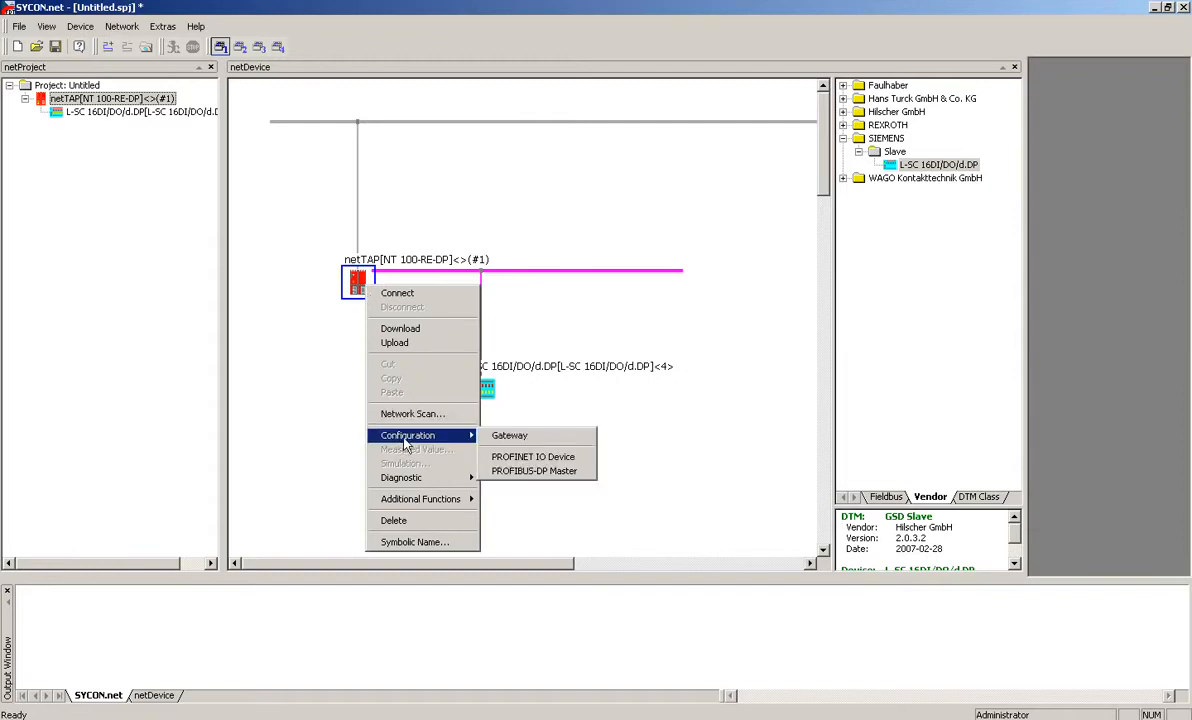
{"action": "left_click", "coordinate": [536, 457]}
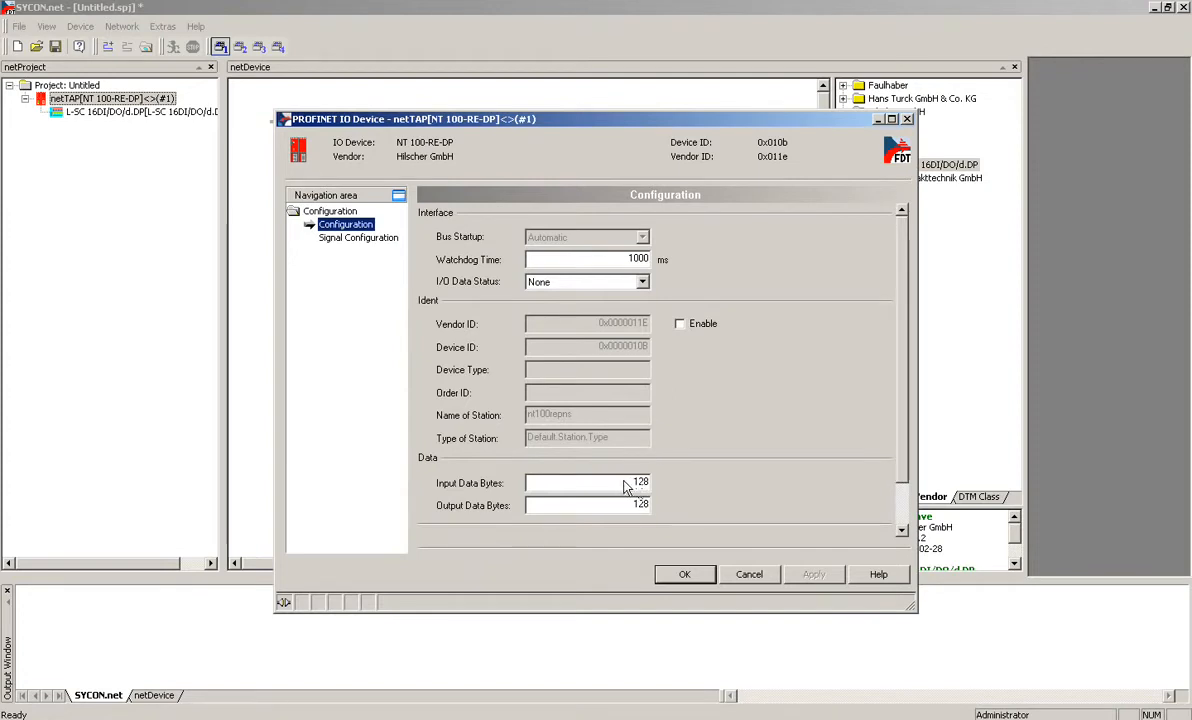
{"action": "left_click_drag", "start_coordinate": [588, 484], "coordinate": [660, 488]}
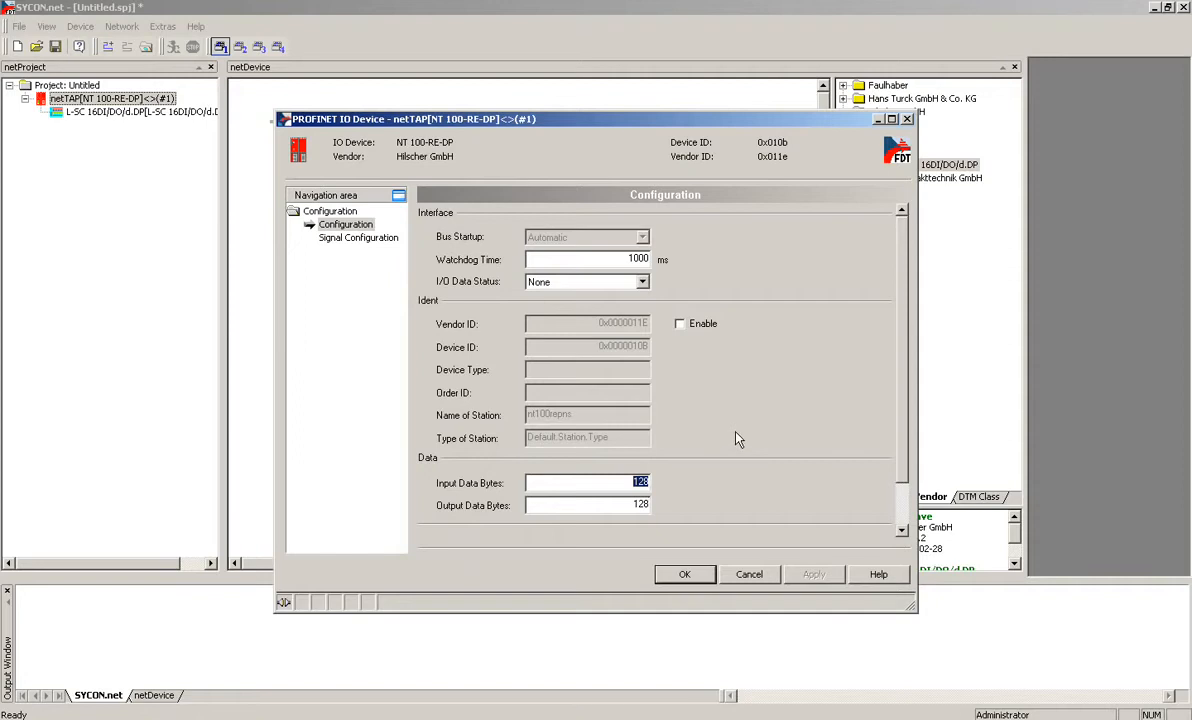
{"action": "type", "text": "4"}
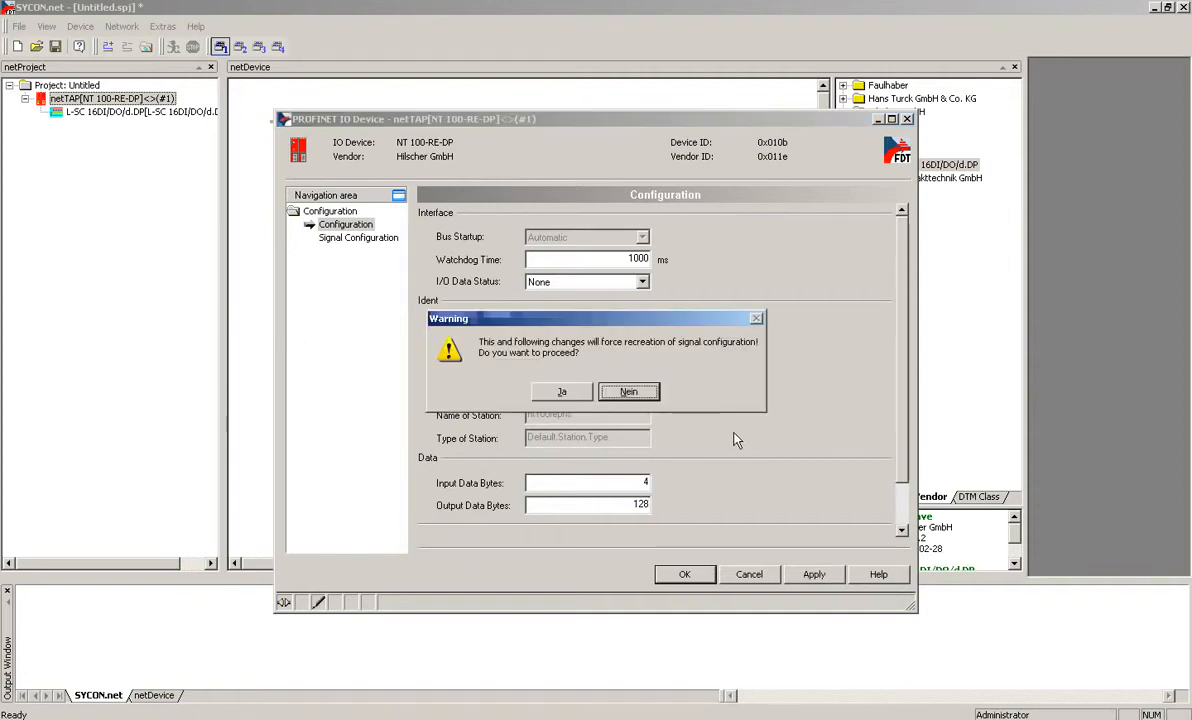
{"action": "left_click", "coordinate": [576, 399]}
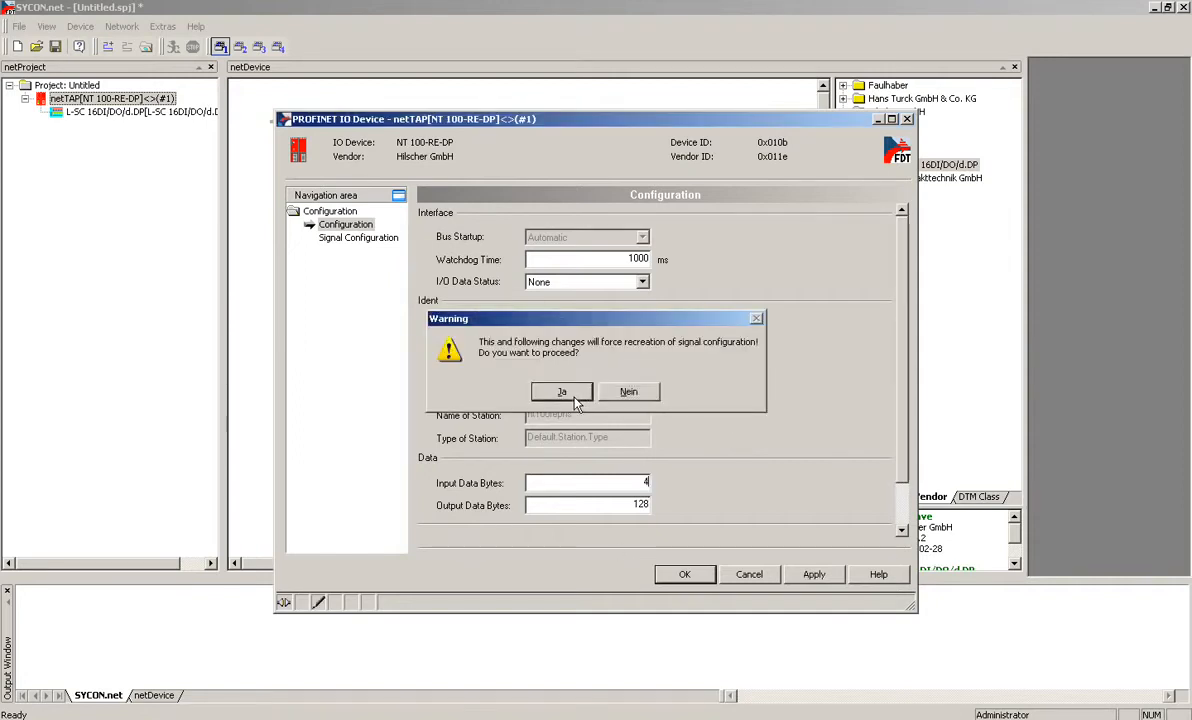
{"action": "key", "text": "Tab"}
{"action": "type", "text": "4"}
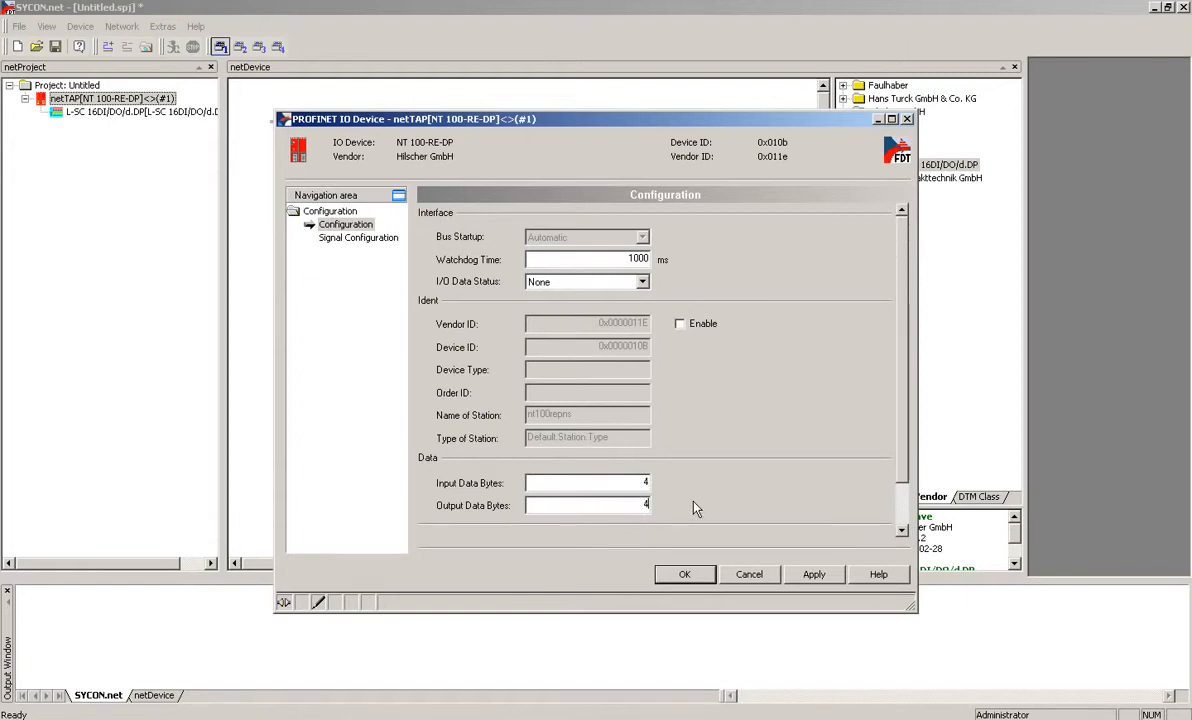
{"action": "left_click", "coordinate": [806, 576]}
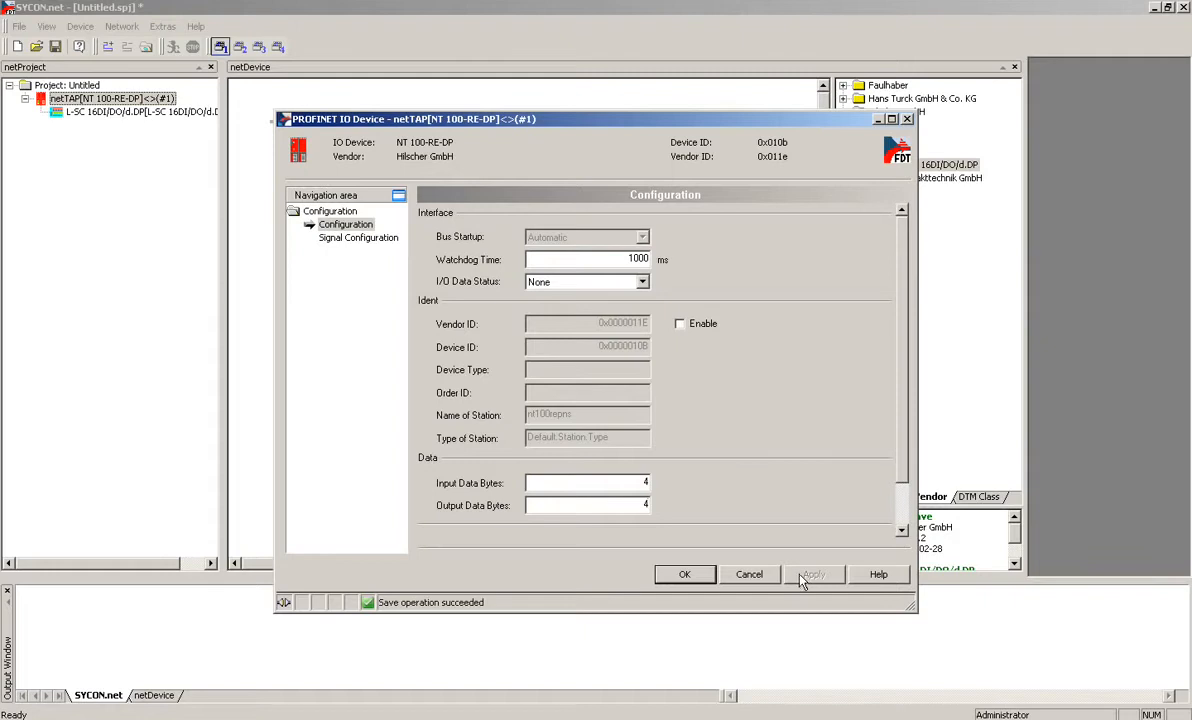
{"action": "left_click", "coordinate": [686, 575]}
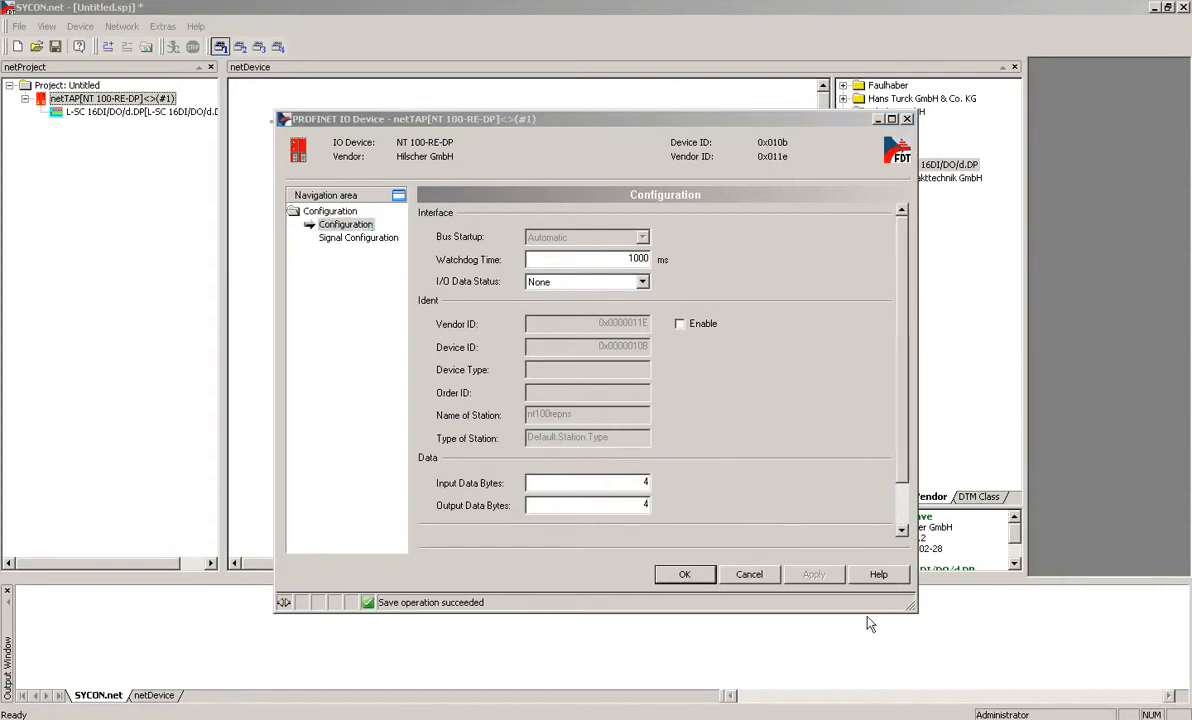
{"action": "left_click", "coordinate": [684, 574]}
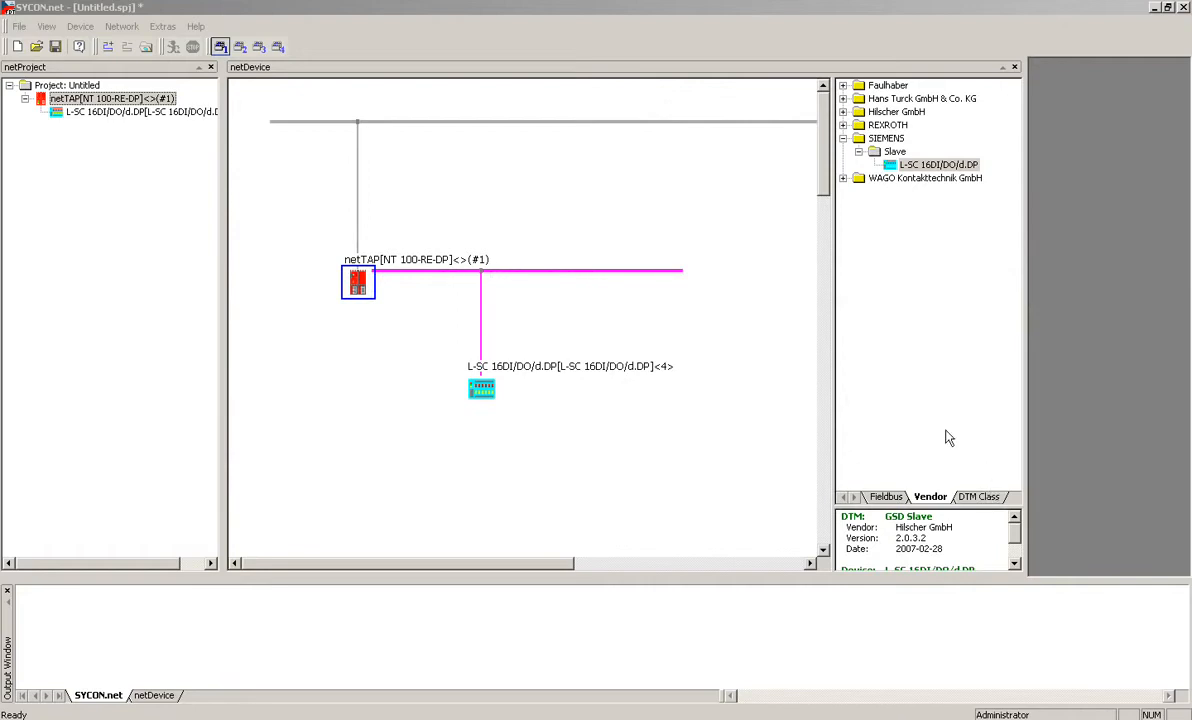
Step: Open the gateway's signal mapping and enlarge the available signals area to show more PROFINET and PROFIBUS signals
{"action": "double_click", "coordinate": [358, 285]}
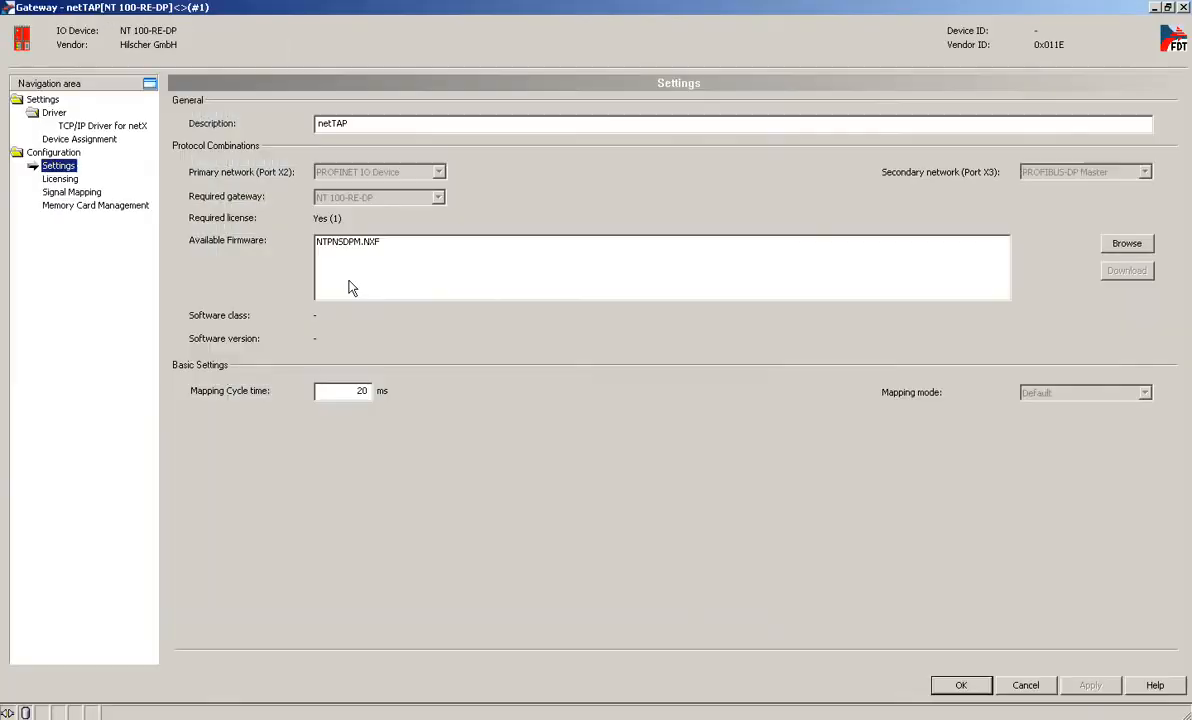
{"action": "left_click", "coordinate": [80, 193]}
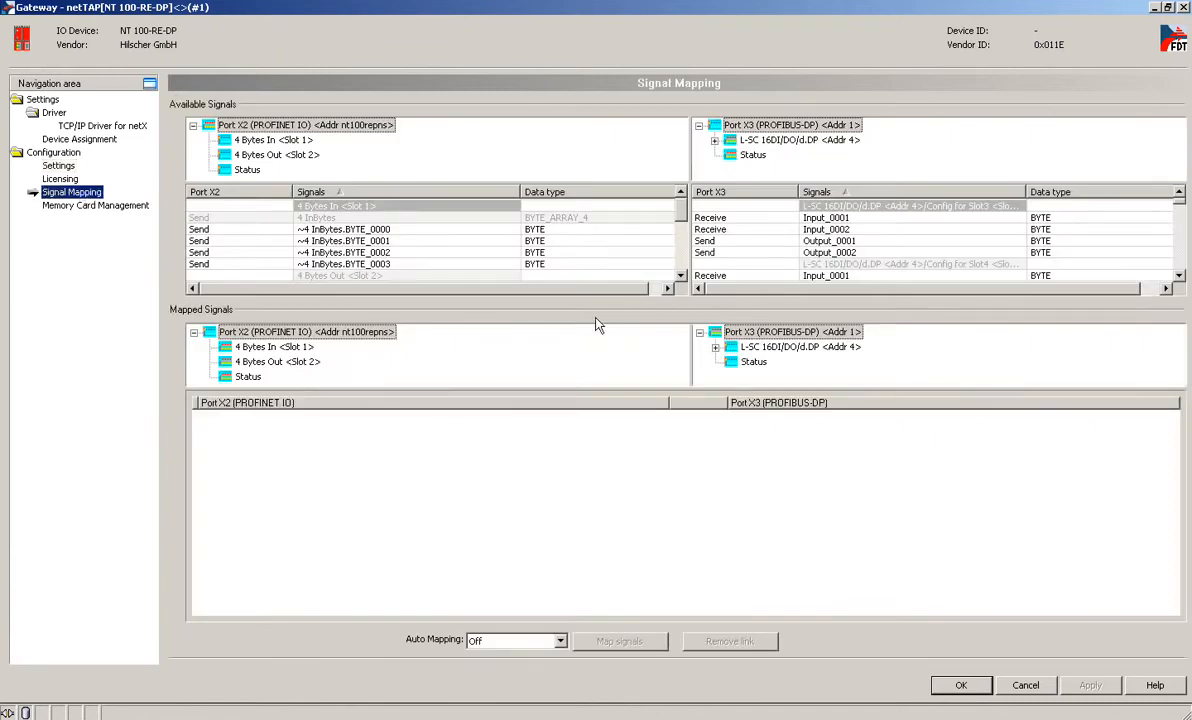
{"action": "left_click_drag", "start_coordinate": [601, 301], "coordinate": [600, 418]}
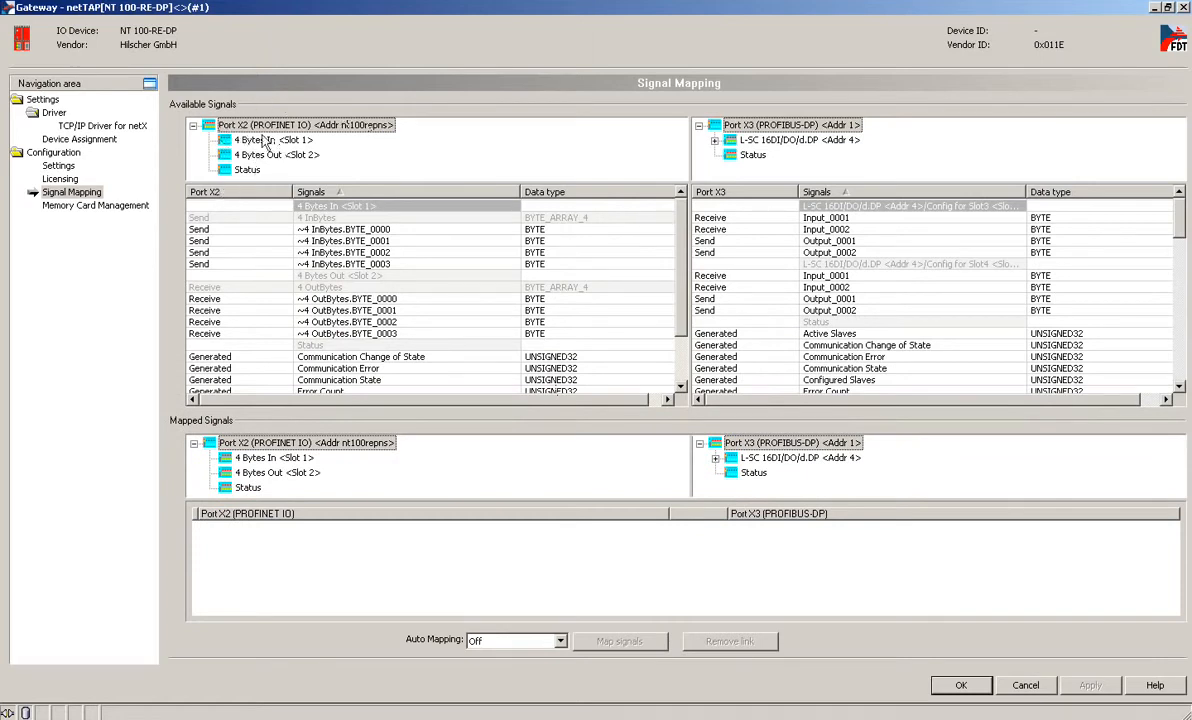
Step: Map Input_0001 and Input_0002 of the PROFIBUS slave's Slot3 and Slot4 modules to PROFINET InBytes BYTE_0000 through BYTE_0003
{"action": "left_click", "coordinate": [715, 141]}
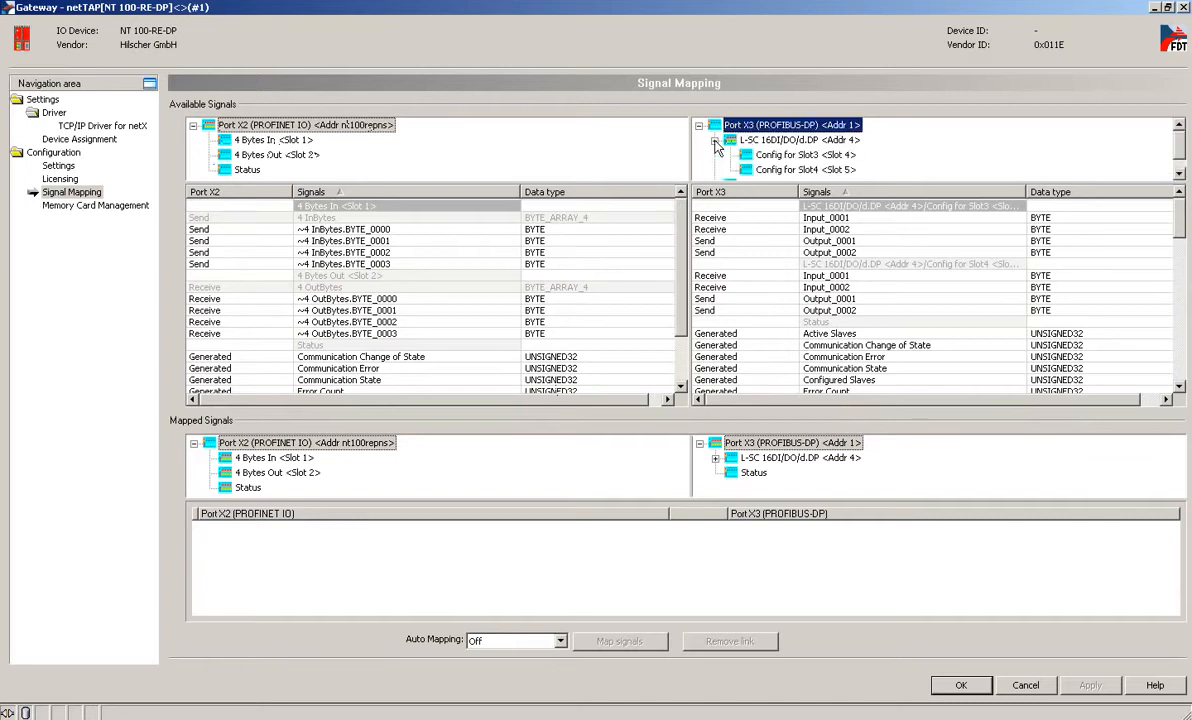
{"action": "left_click_drag", "start_coordinate": [766, 183], "coordinate": [766, 230]}
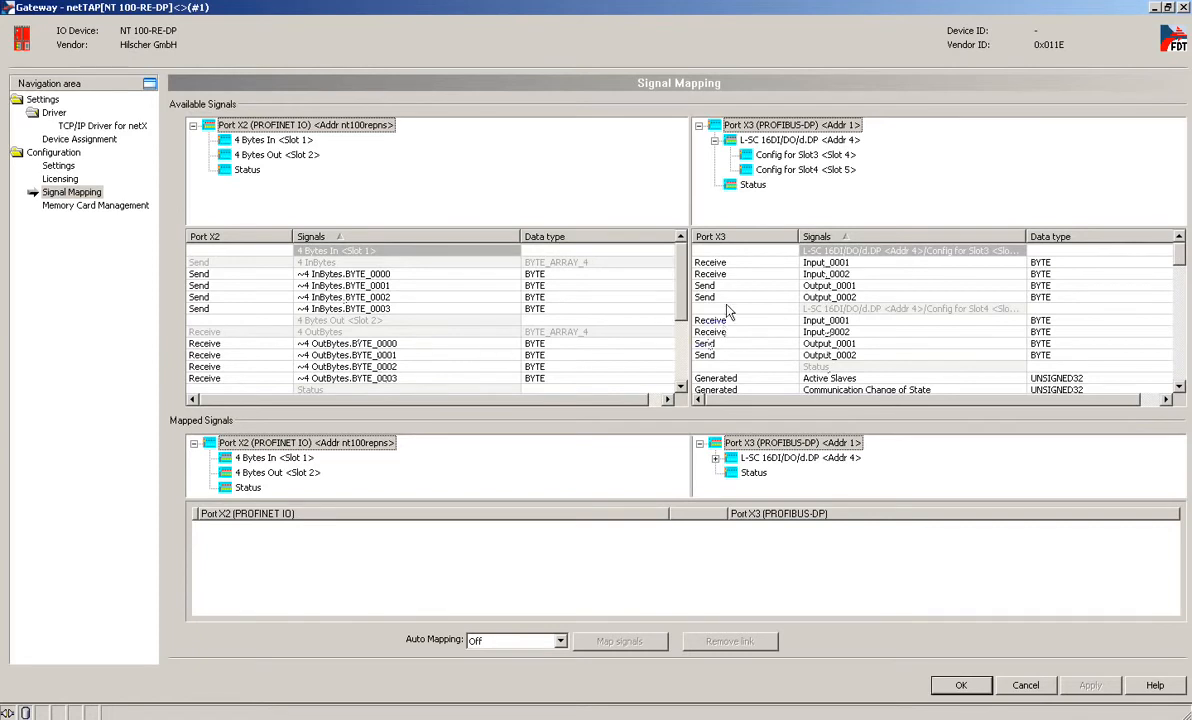
{"action": "left_click", "coordinate": [731, 264]}
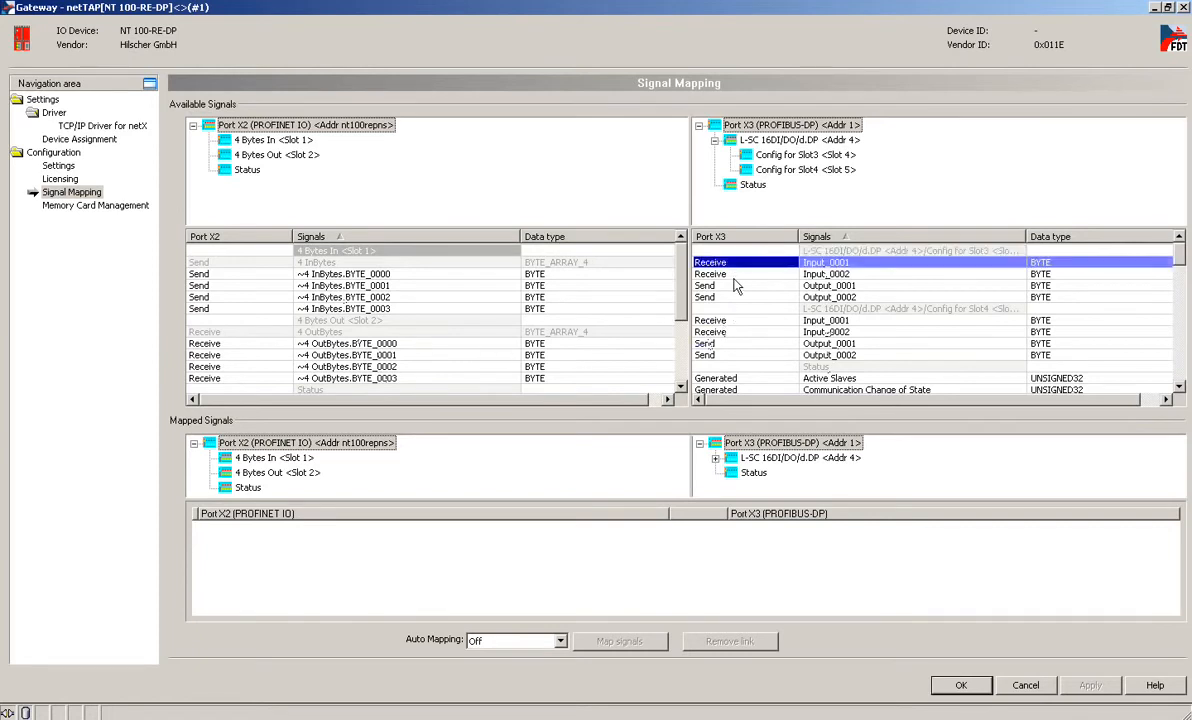
{"action": "left_click", "coordinate": [735, 275], "text": "shift"}
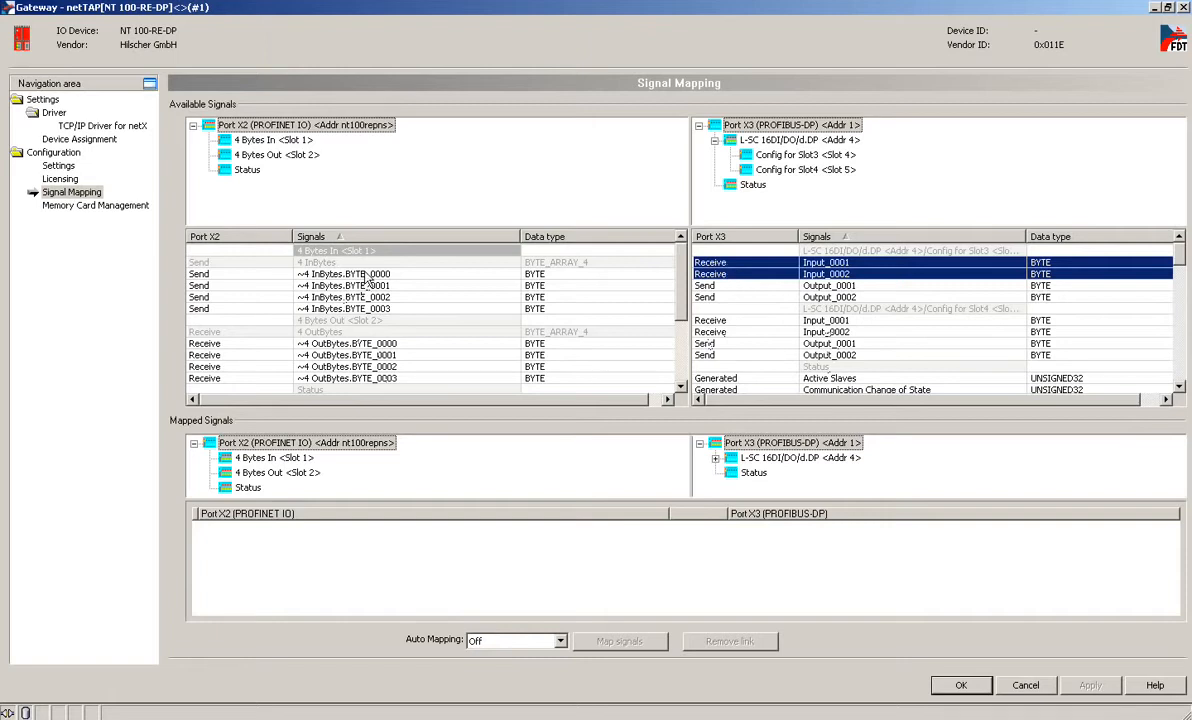
{"action": "left_click_drag", "start_coordinate": [735, 275], "coordinate": [367, 278]}
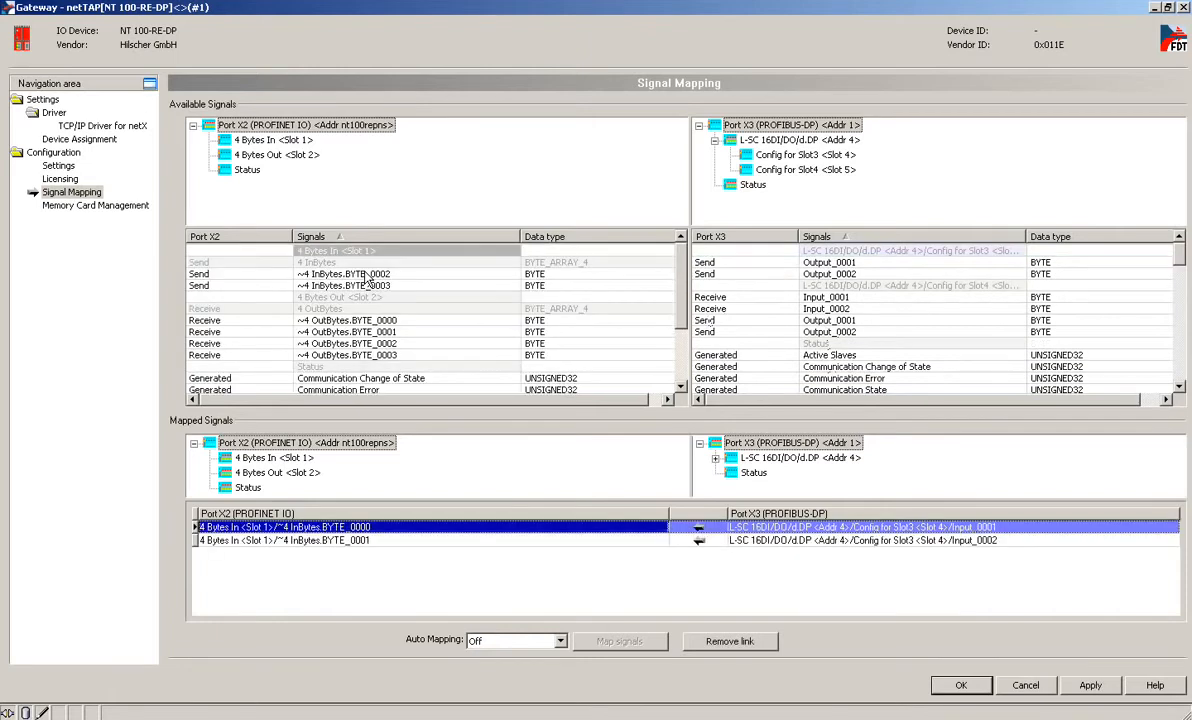
{"action": "left_click", "coordinate": [710, 297]}
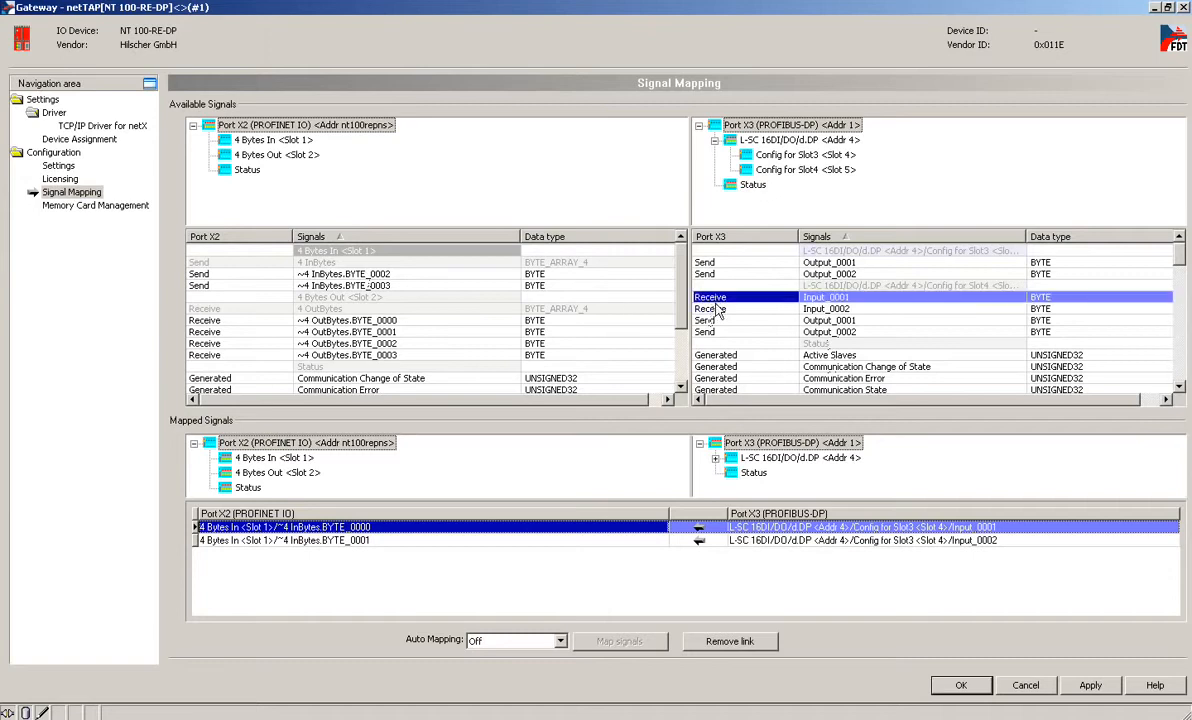
{"action": "left_click", "coordinate": [715, 308], "text": "shift"}
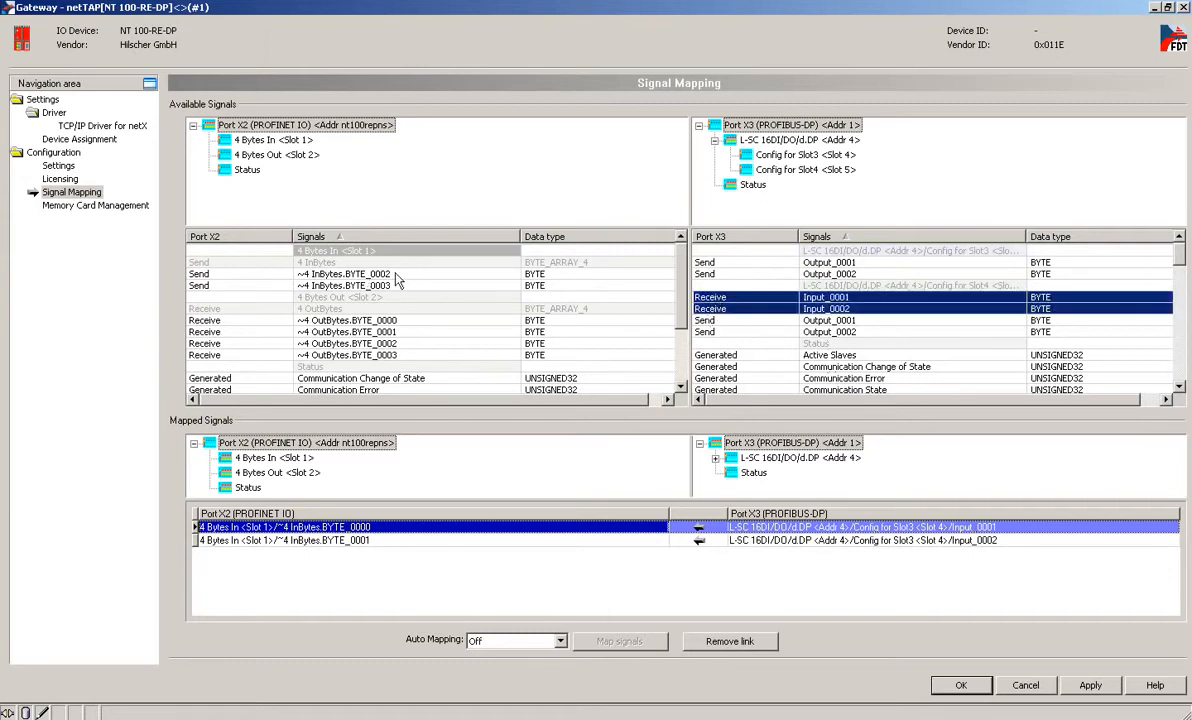
{"action": "left_click_drag", "start_coordinate": [715, 308], "coordinate": [396, 273]}
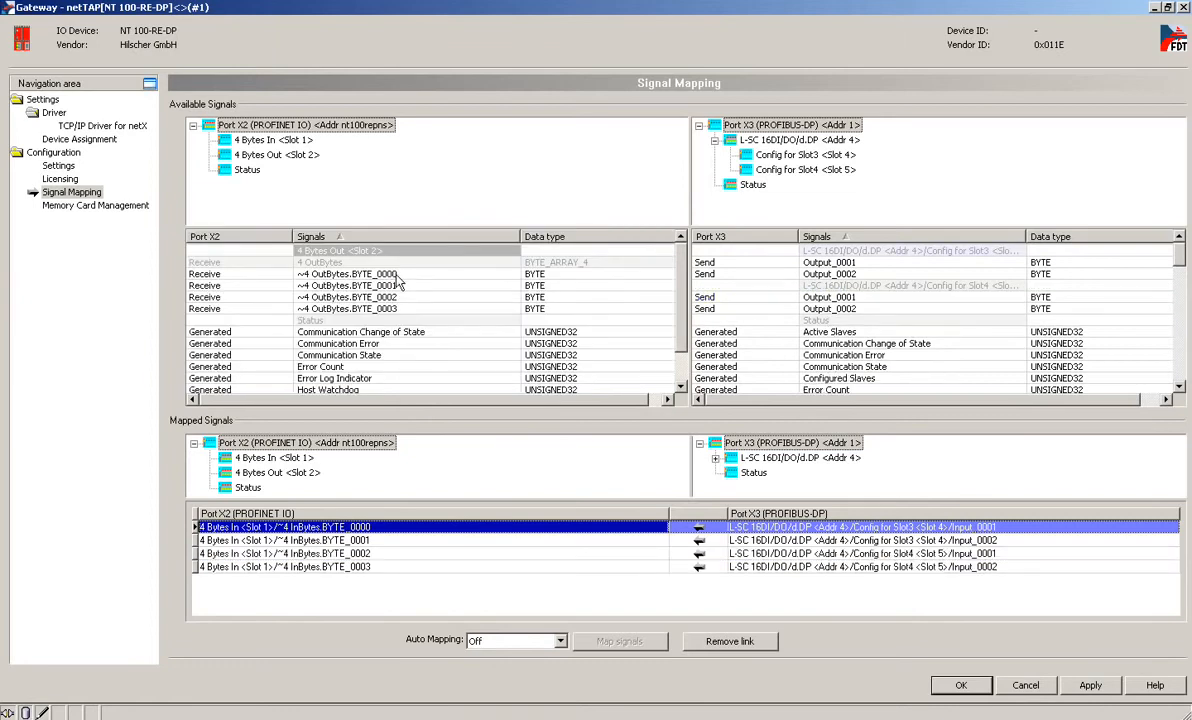
Step: Map PROFINET OutBytes BYTE_0000 through BYTE_0003 to Output_0001 and Output_0002 of the slave's Slot3 and Slot4 modules
{"action": "left_click", "coordinate": [247, 275]}
{"action": "left_click", "coordinate": [240, 285], "text": "shift"}
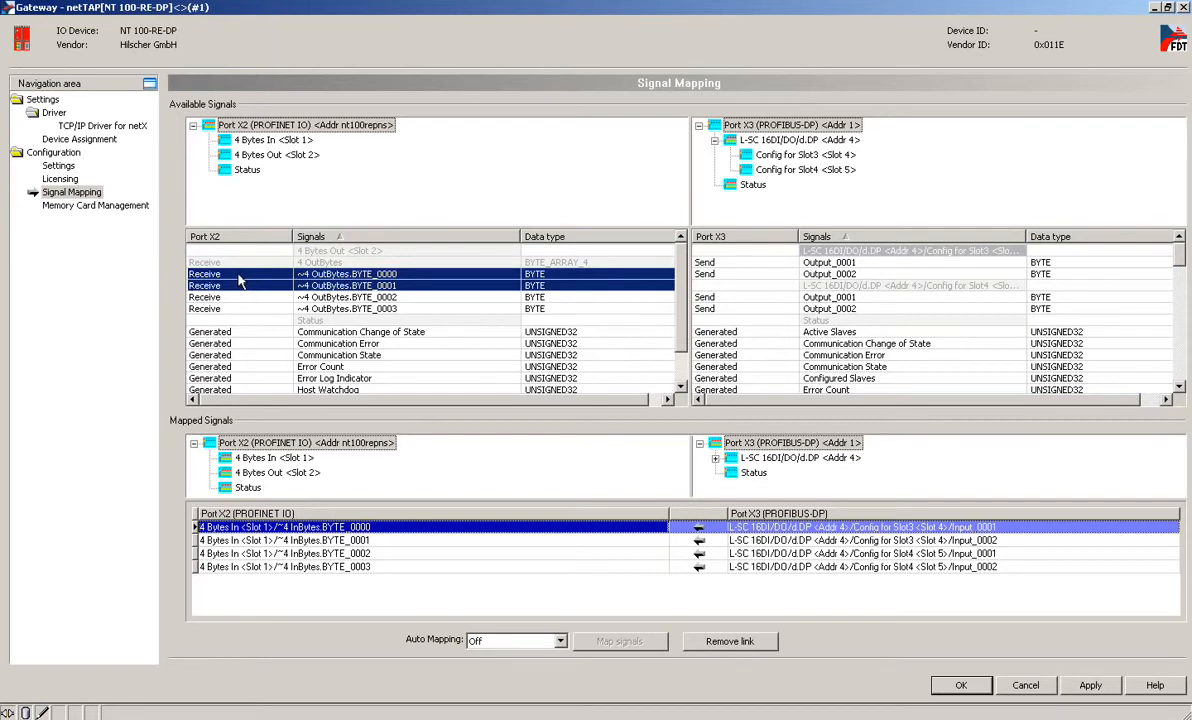
{"action": "left_click_drag", "start_coordinate": [730, 268], "coordinate": [730, 268]}
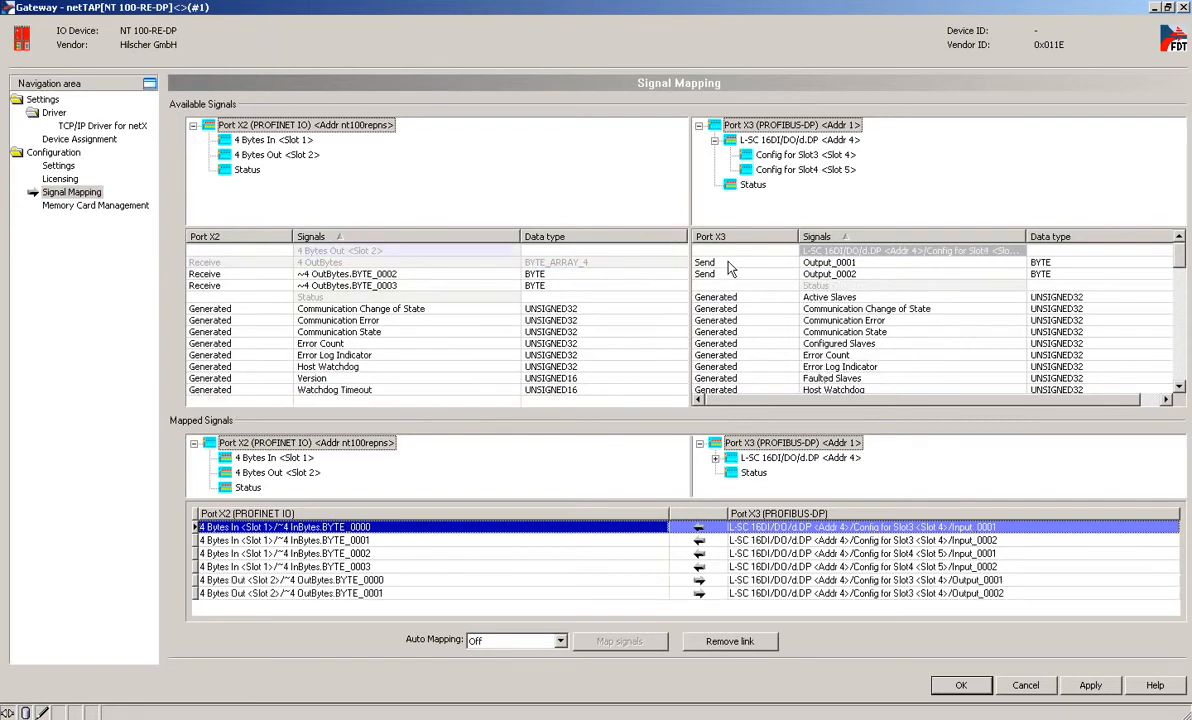
{"action": "left_click", "coordinate": [205, 274]}
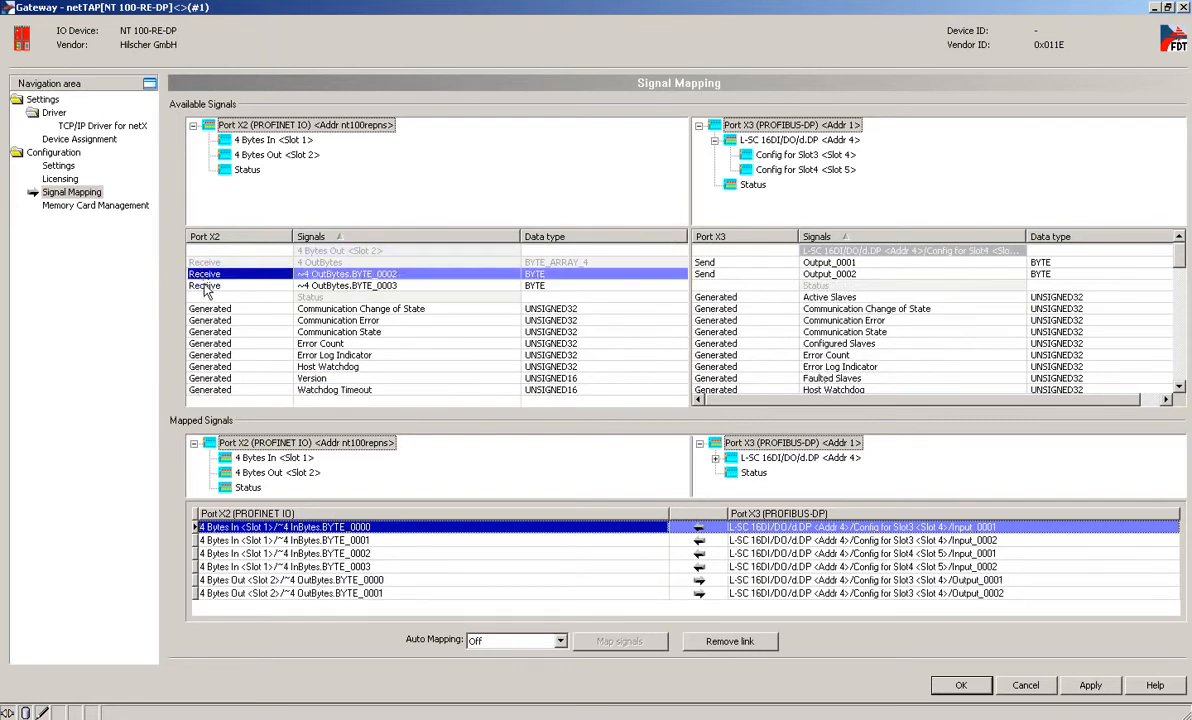
{"action": "left_click", "coordinate": [206, 285], "text": "shift"}
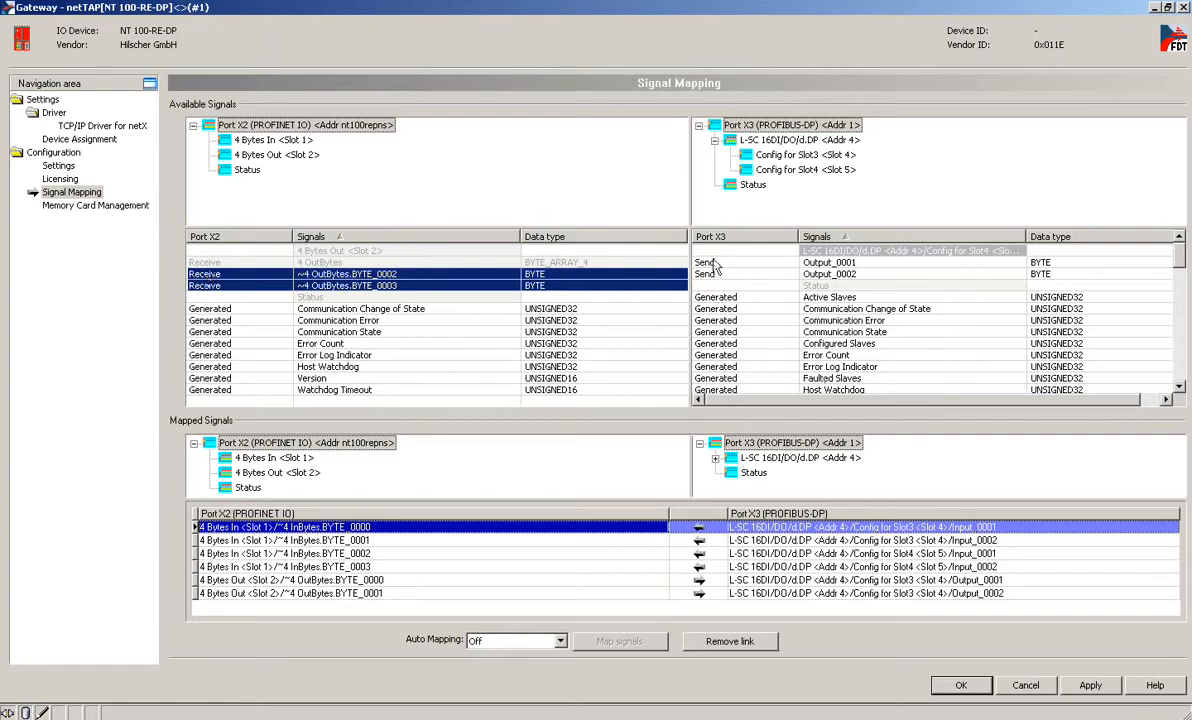
{"action": "left_click", "coordinate": [715, 265]}
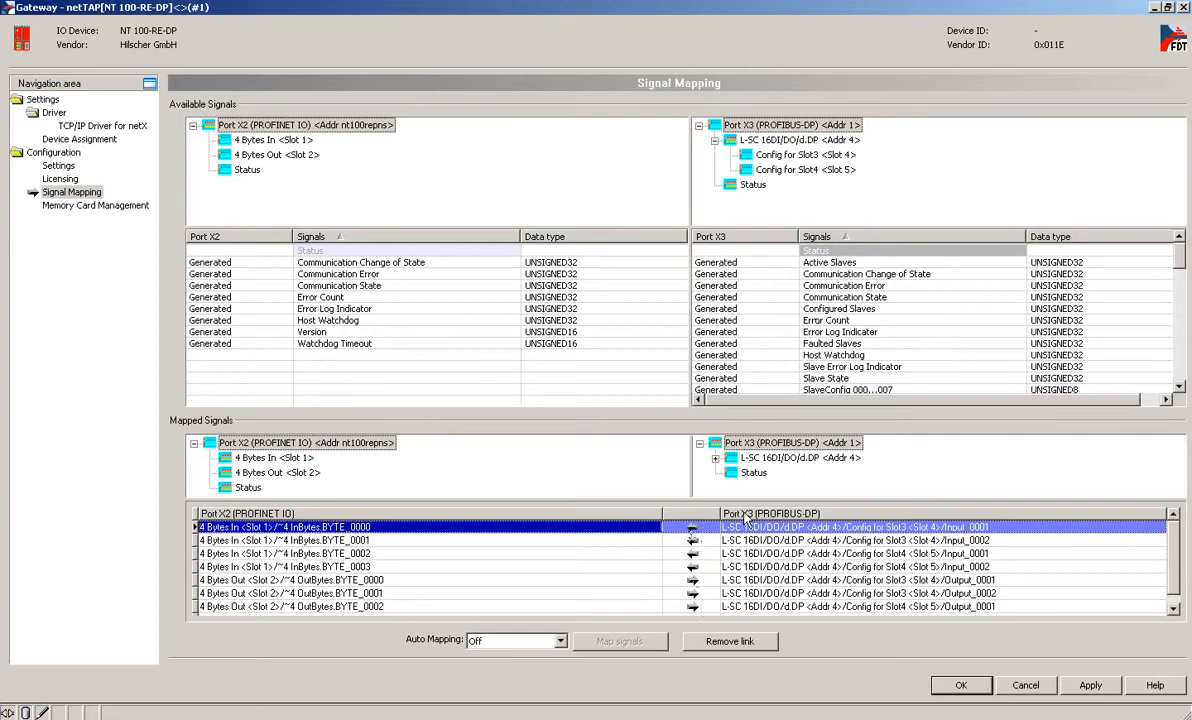
Step: Remove the four mappings between the PROFINET InBytes and the PROFIBUS slave's input signals, confirming each removal
{"action": "left_click_drag", "start_coordinate": [1178, 261], "coordinate": [1178, 310]}
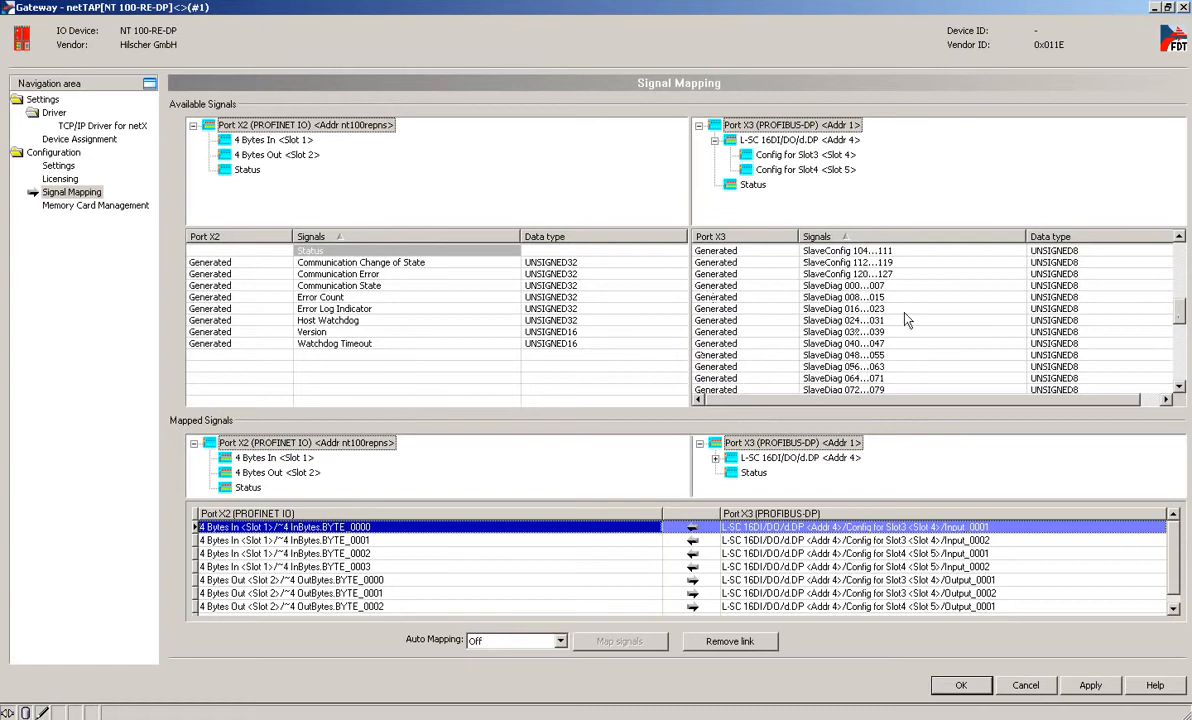
{"action": "left_click_drag", "start_coordinate": [1178, 310], "coordinate": [1100, 340]}
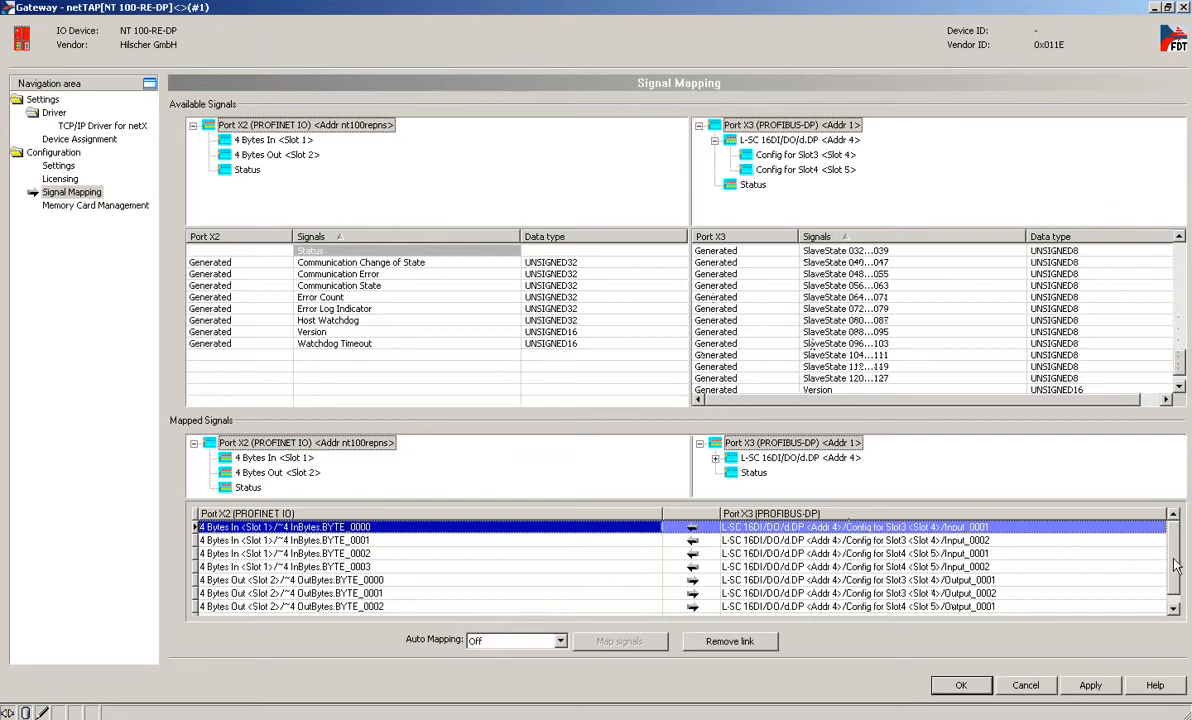
{"action": "key", "text": "Delete"}
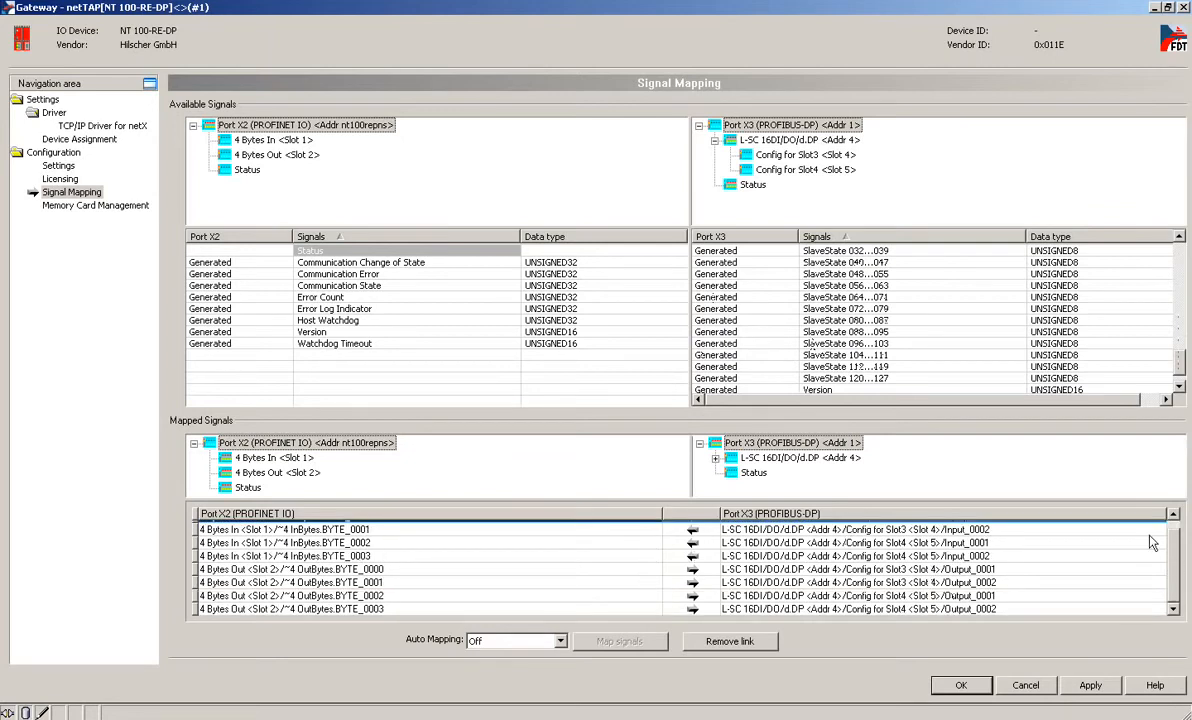
{"action": "left_click", "coordinate": [1174, 519]}
{"action": "left_click", "coordinate": [712, 641]}
{"action": "left_click", "coordinate": [561, 388]}
{"action": "left_click", "coordinate": [718, 645]}
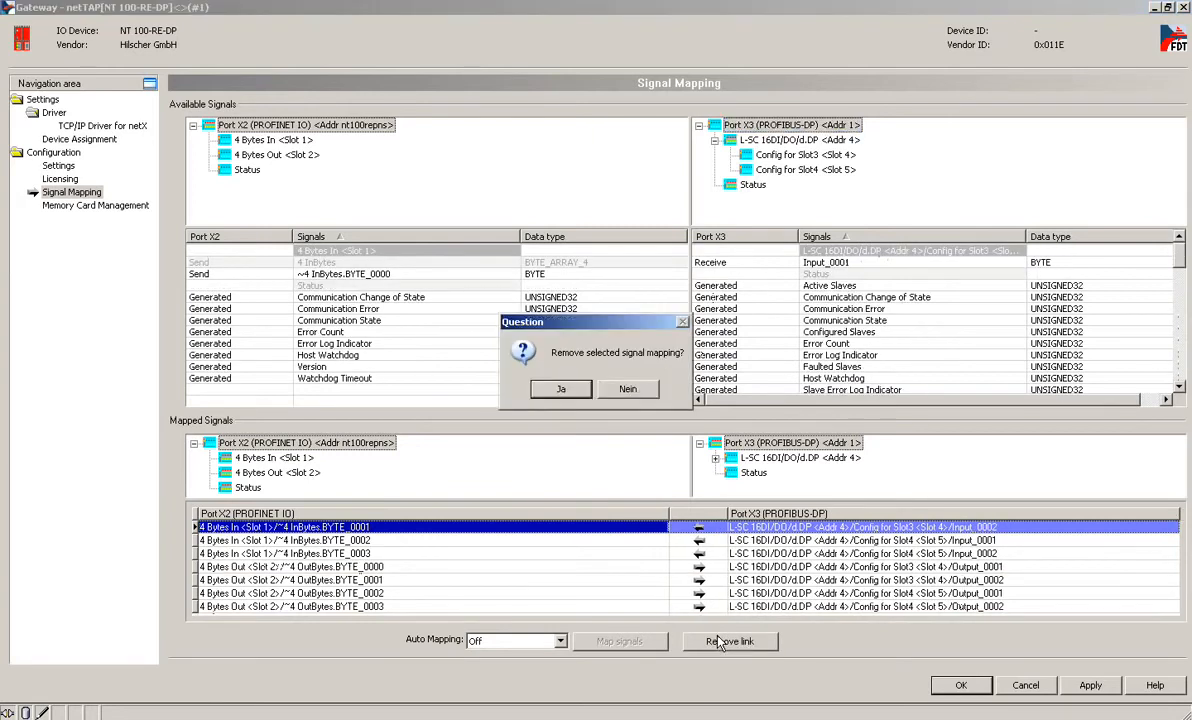
{"action": "left_click", "coordinate": [563, 389]}
{"action": "left_click", "coordinate": [713, 648]}
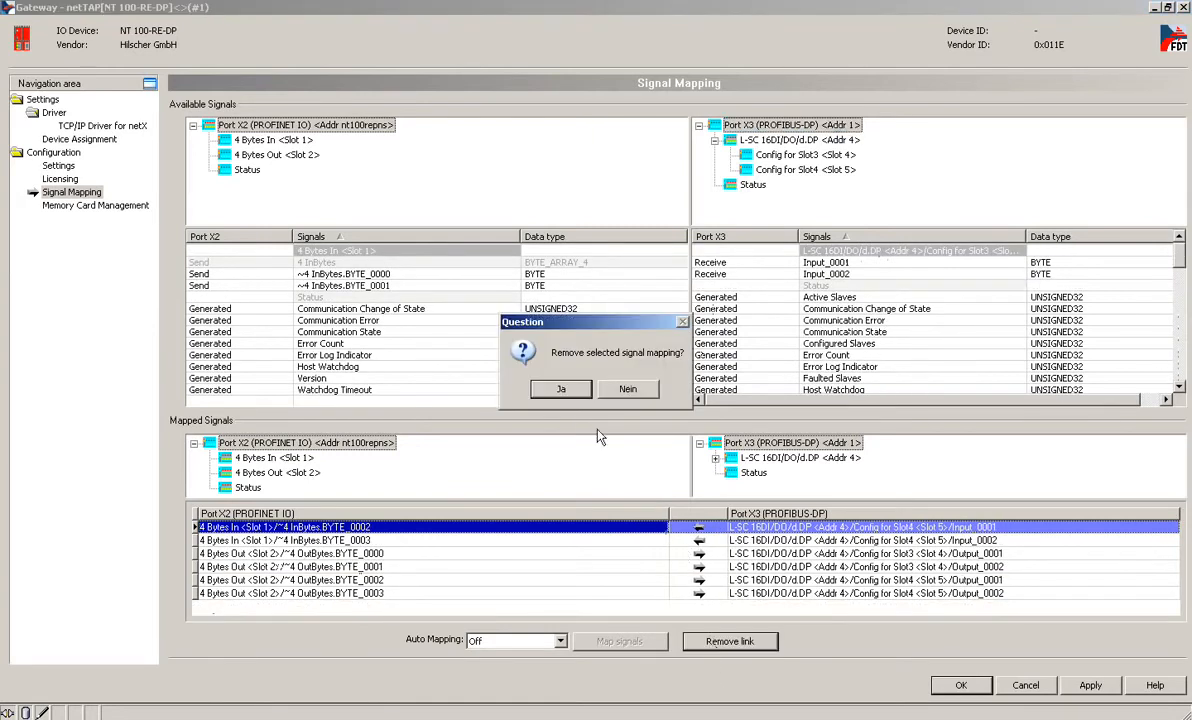
{"action": "left_click", "coordinate": [561, 388]}
{"action": "left_click", "coordinate": [703, 643]}
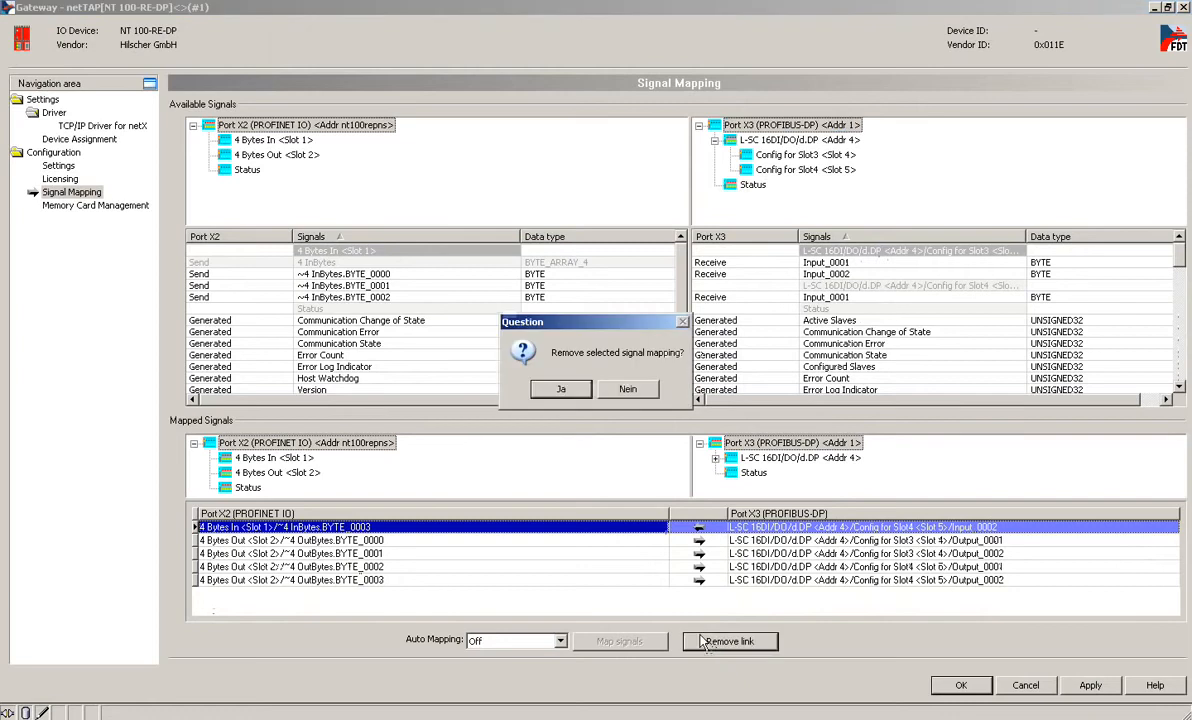
{"action": "left_click", "coordinate": [561, 388]}
Step: Remove all mappings between the PROFINET OutBytes and the PROFIBUS slave's output signals, including the one for BYTE_0003
{"action": "left_click", "coordinate": [570, 567], "text": "shift"}
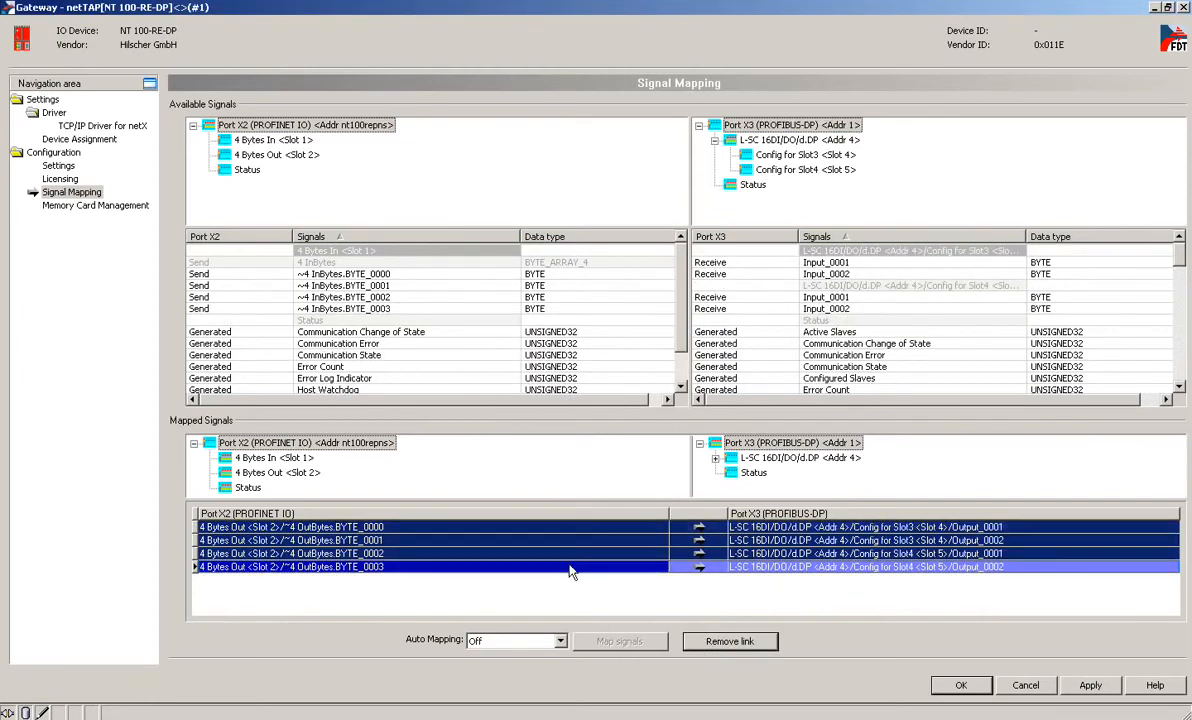
{"action": "left_click", "coordinate": [715, 643]}
{"action": "left_click", "coordinate": [562, 388]}
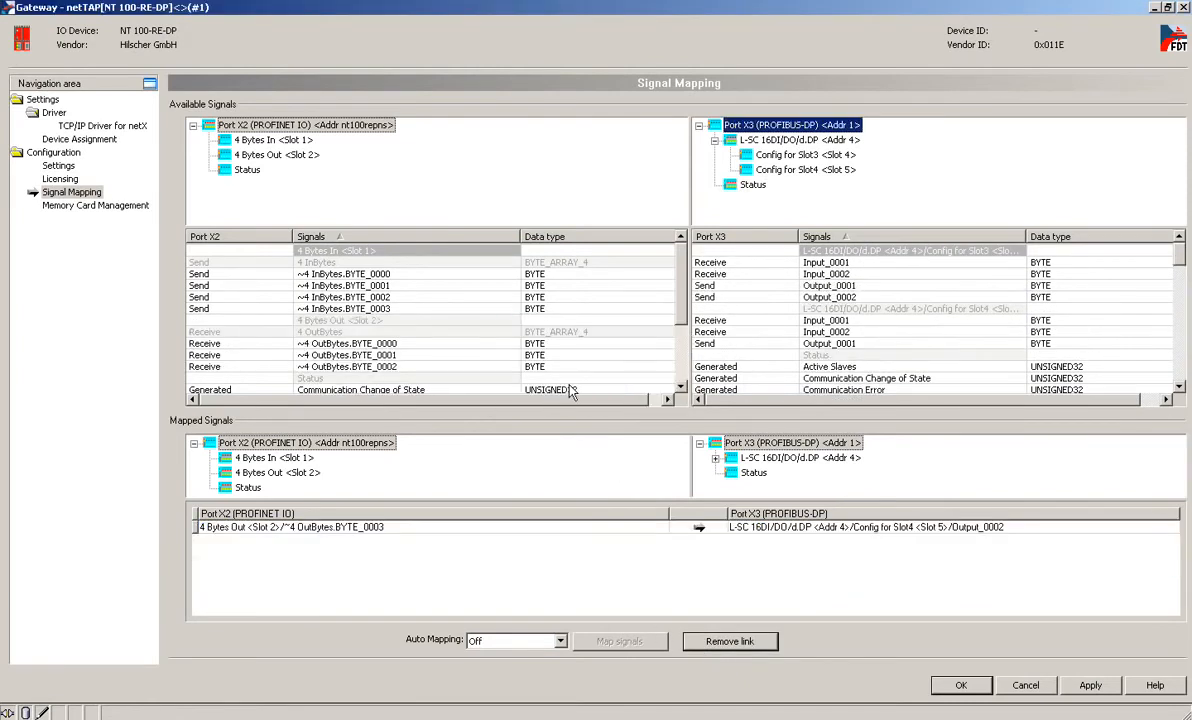
{"action": "left_click", "coordinate": [545, 527]}
{"action": "left_click", "coordinate": [723, 645]}
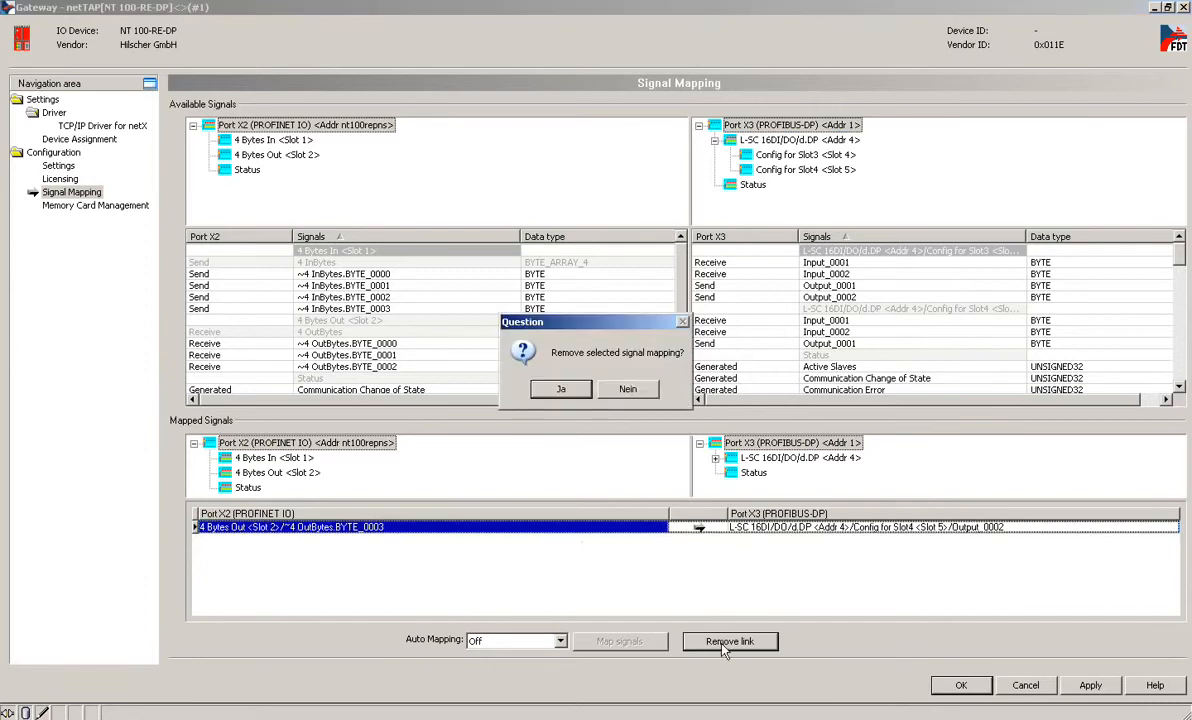
{"action": "left_click", "coordinate": [560, 390]}
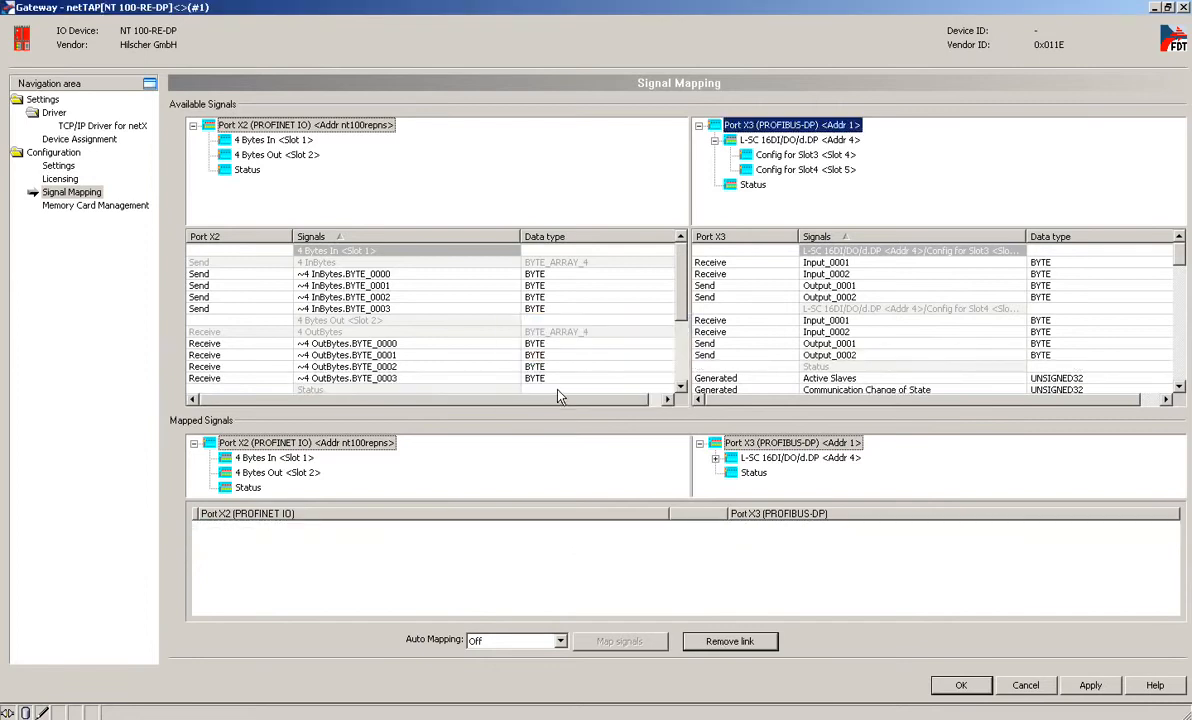
Step: Set auto mapping to From Port3 to Port2, apply it, and close the gateway configuration
{"action": "left_click", "coordinate": [560, 641]}
{"action": "left_click", "coordinate": [538, 670]}
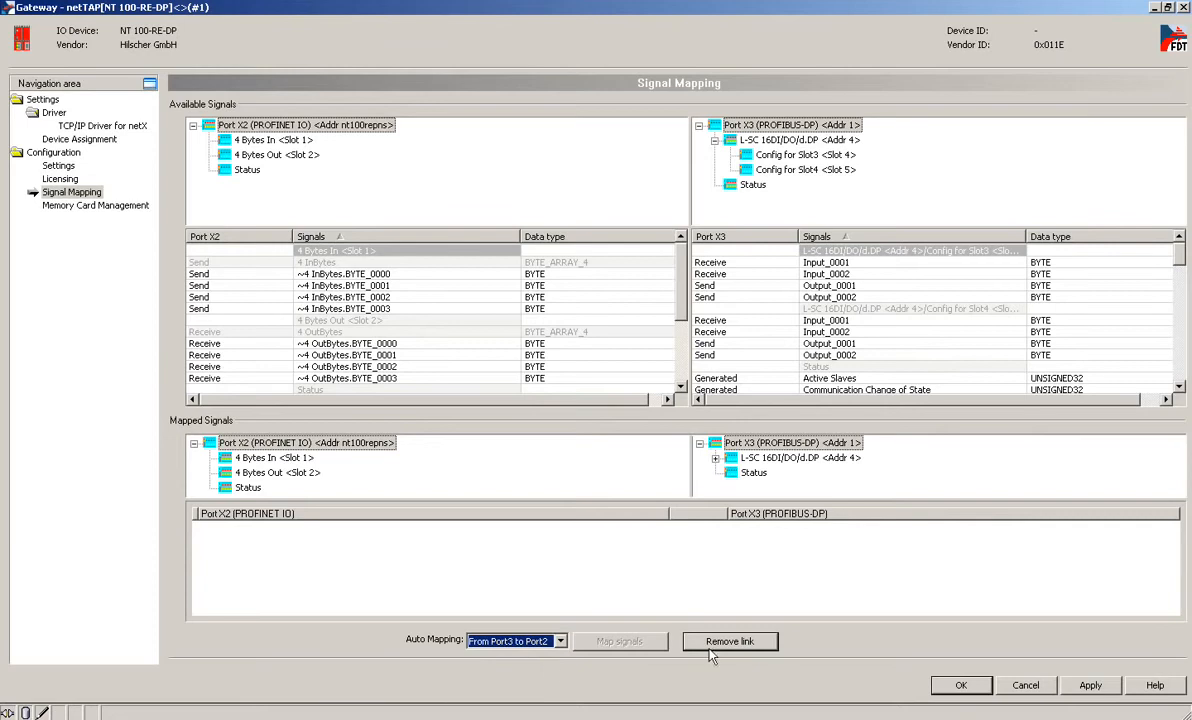
{"action": "left_click", "coordinate": [1090, 685]}
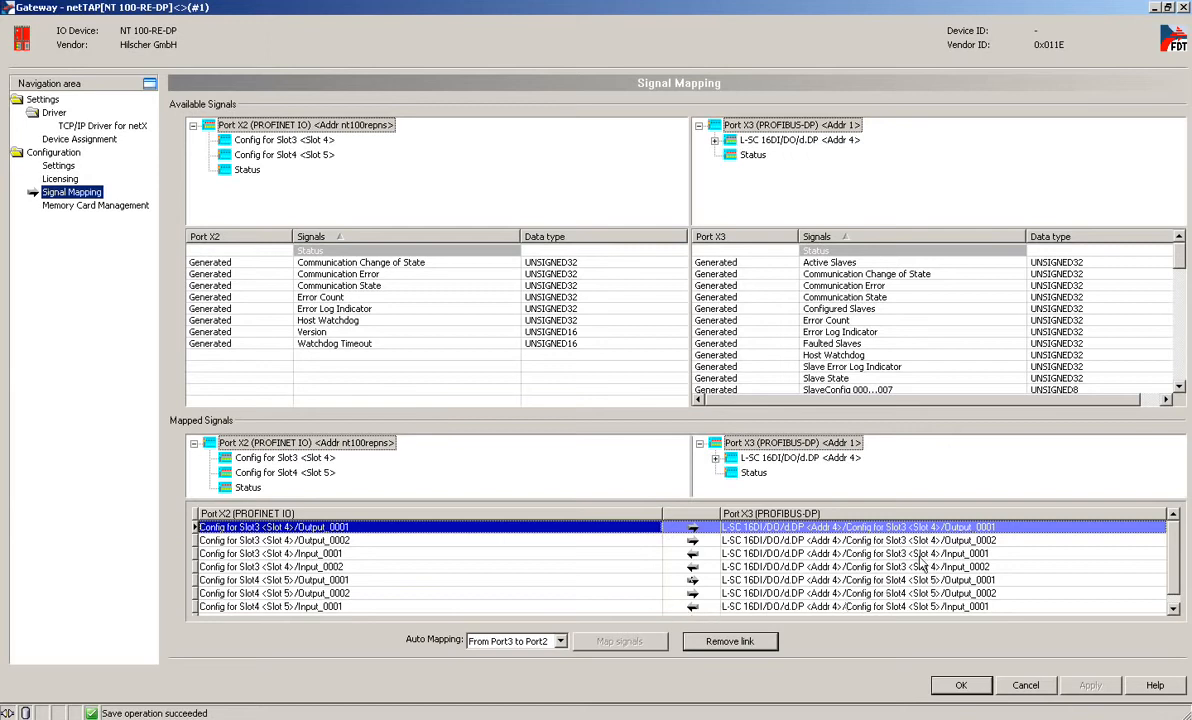
{"action": "left_click", "coordinate": [972, 688]}
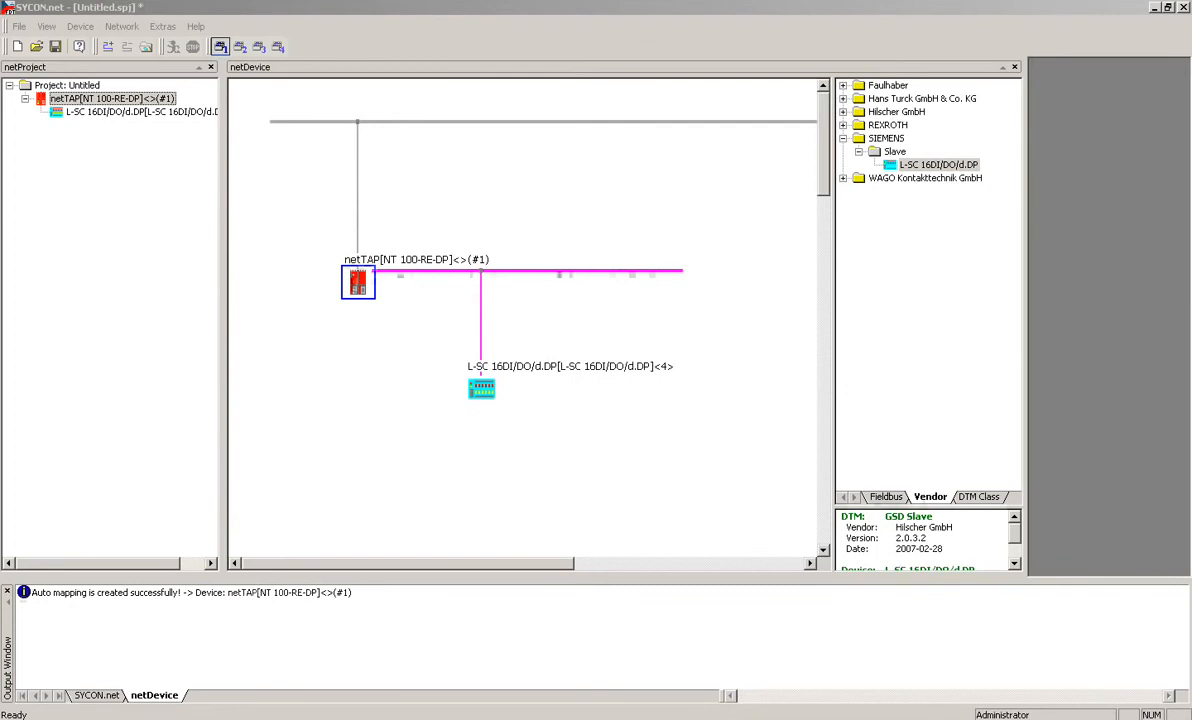
Step: Download the configuration to the netTAP NT 100-RE-DP gateway and confirm the download
{"action": "left_click", "coordinate": [360, 287]}
{"action": "right_click", "coordinate": [358, 286]}
{"action": "left_click", "coordinate": [394, 326]}
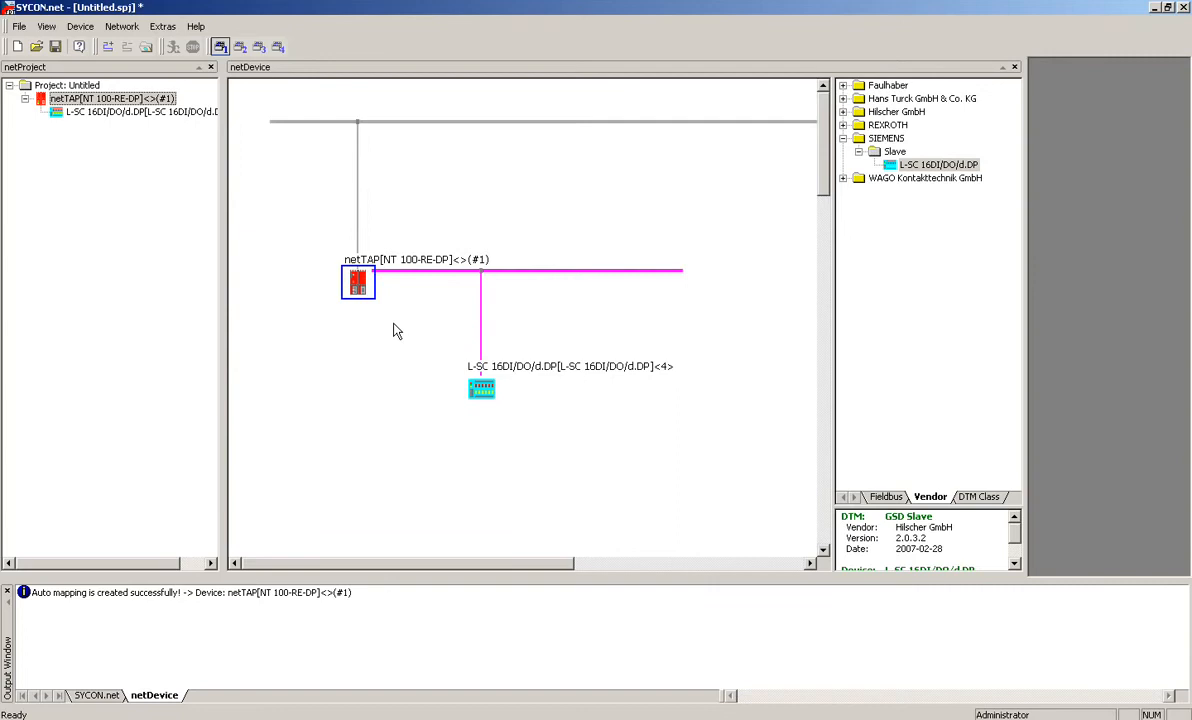
{"action": "left_click", "coordinate": [561, 392]}
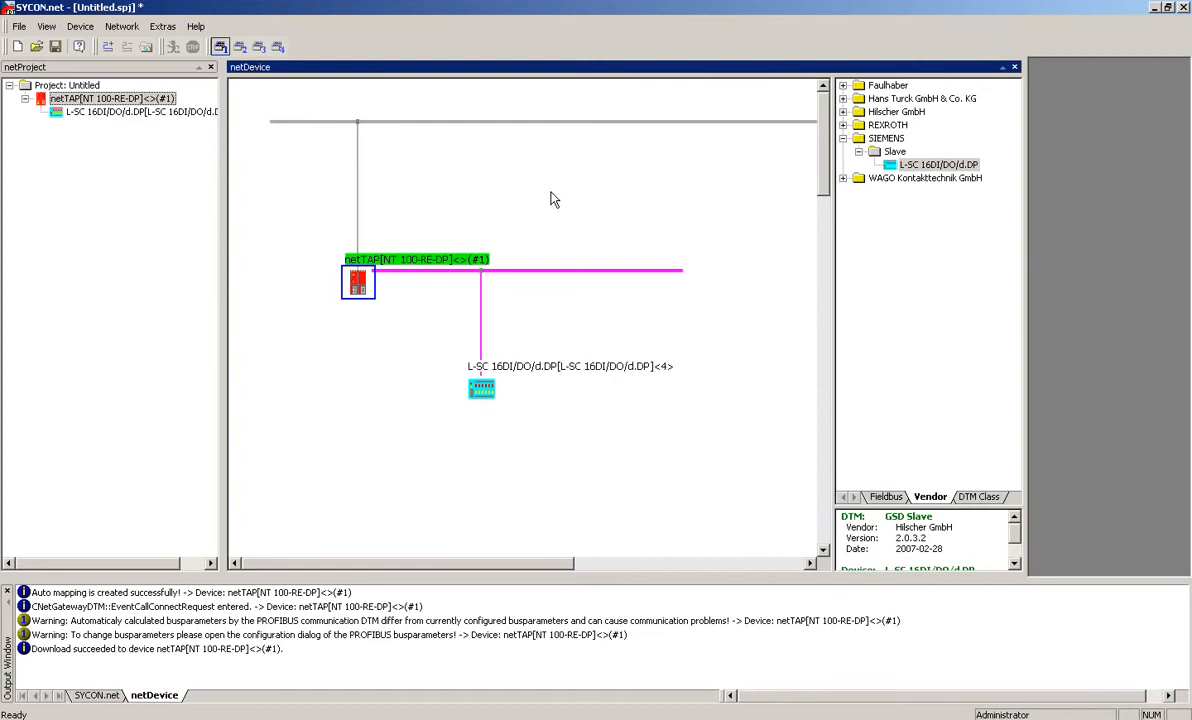
Step: Open the PROFIBUS-DP Master diagnosis of the netTAP gateway to check its device and network state
{"action": "right_click", "coordinate": [368, 297]}
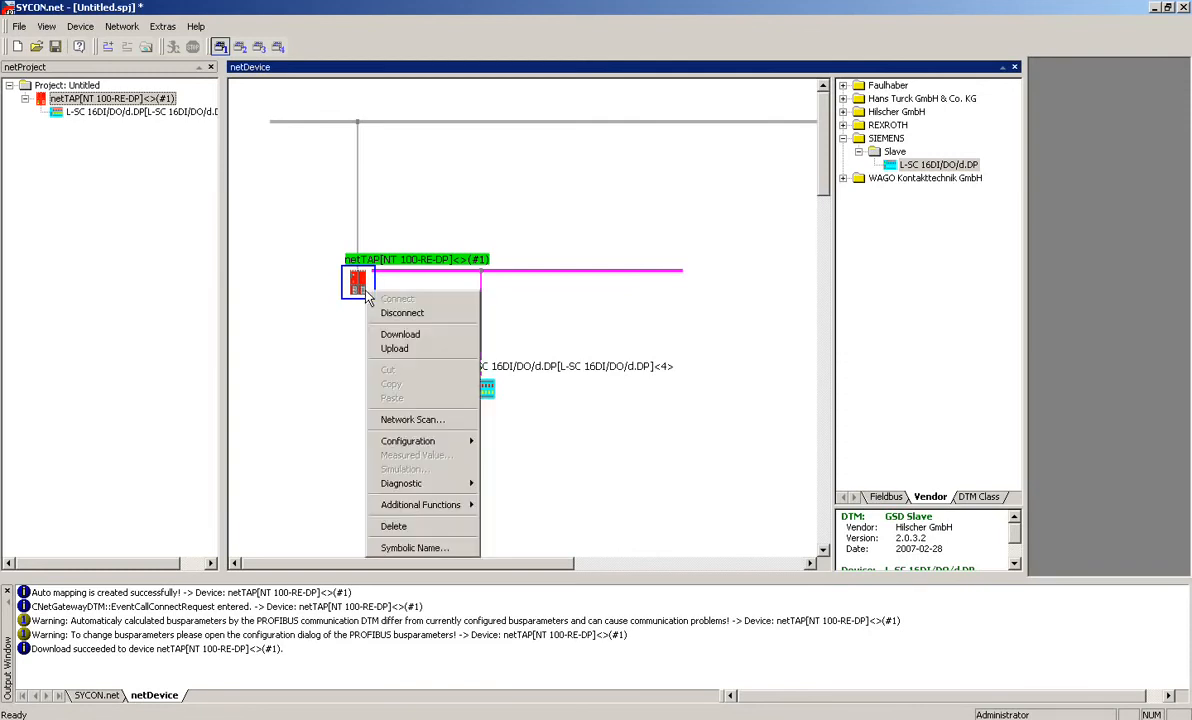
{"action": "mouse_move", "coordinate": [406, 488]}
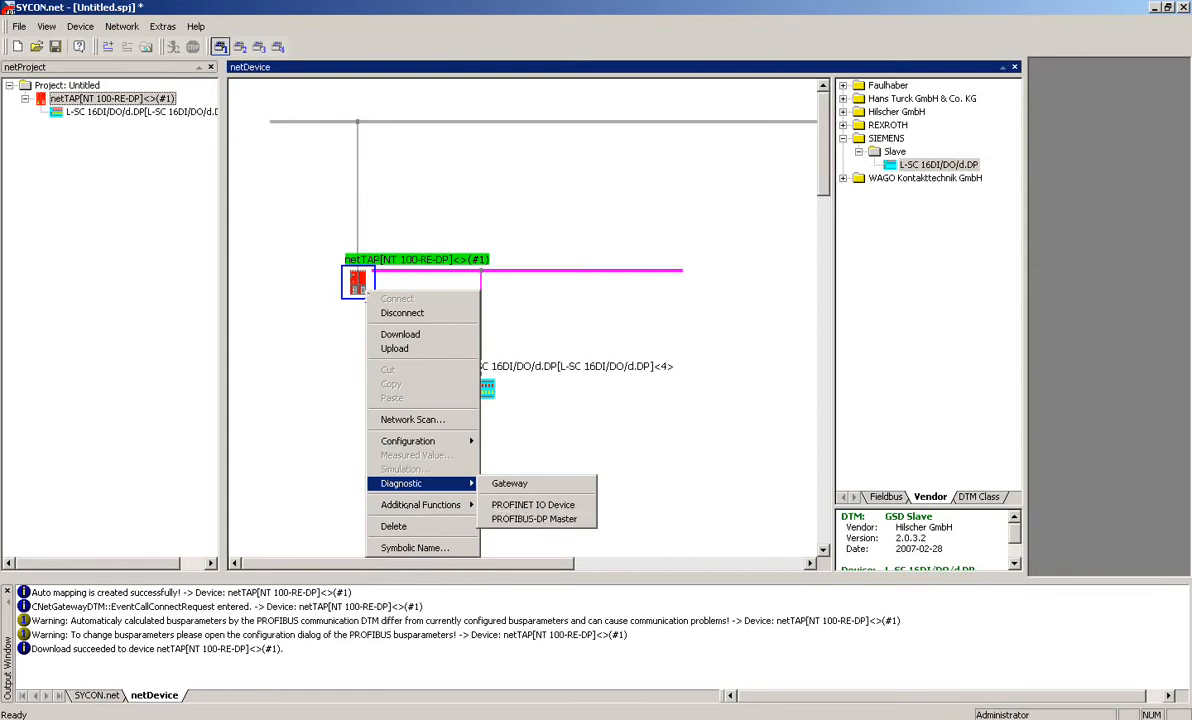
{"action": "key", "text": "Escape"}
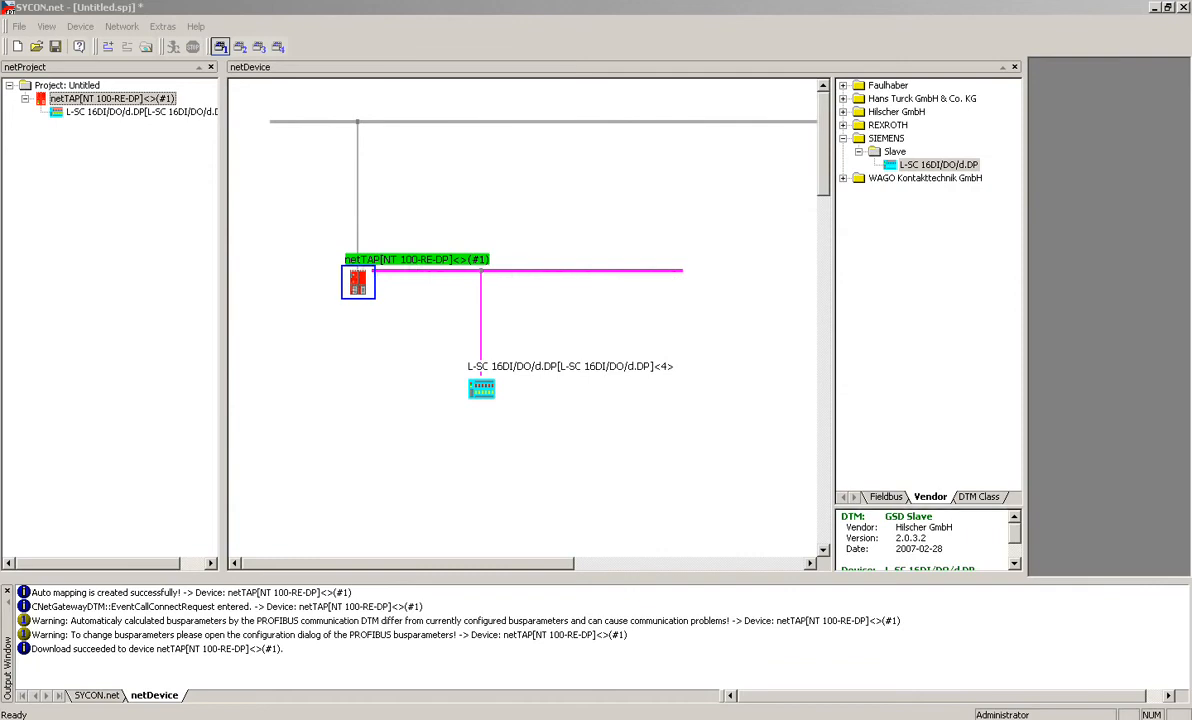
{"action": "right_click", "coordinate": [366, 278]}
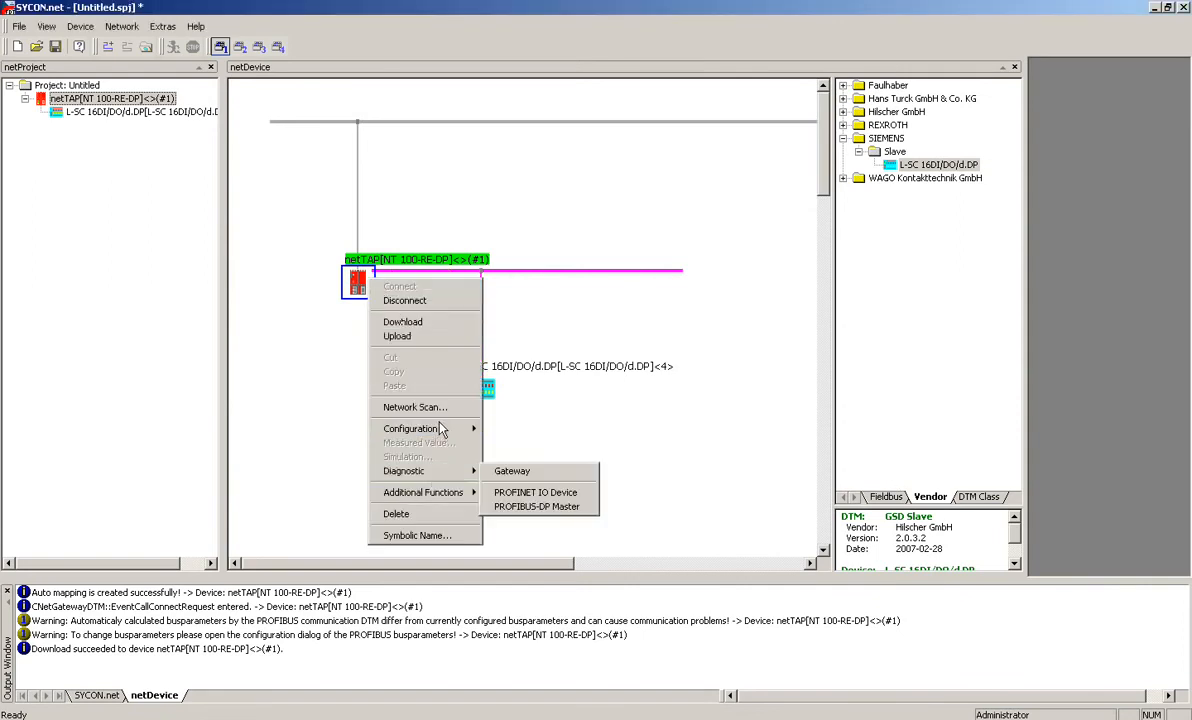
{"action": "mouse_move", "coordinate": [440, 432]}
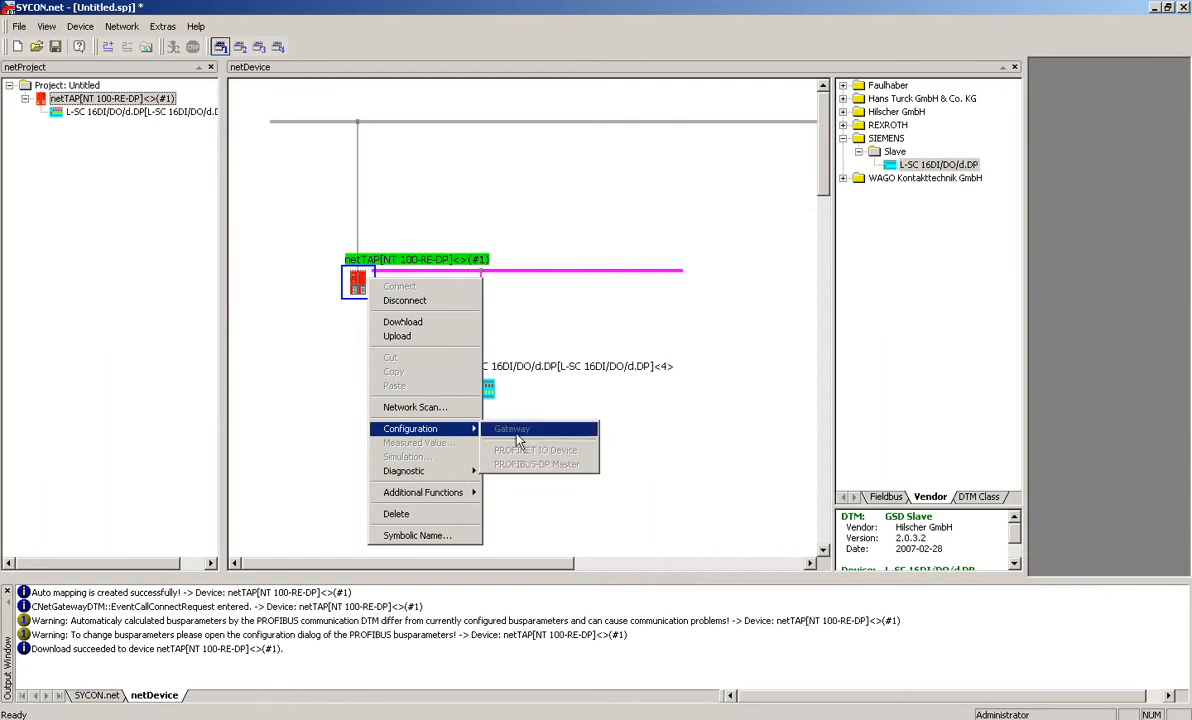
{"action": "mouse_move", "coordinate": [440, 470]}
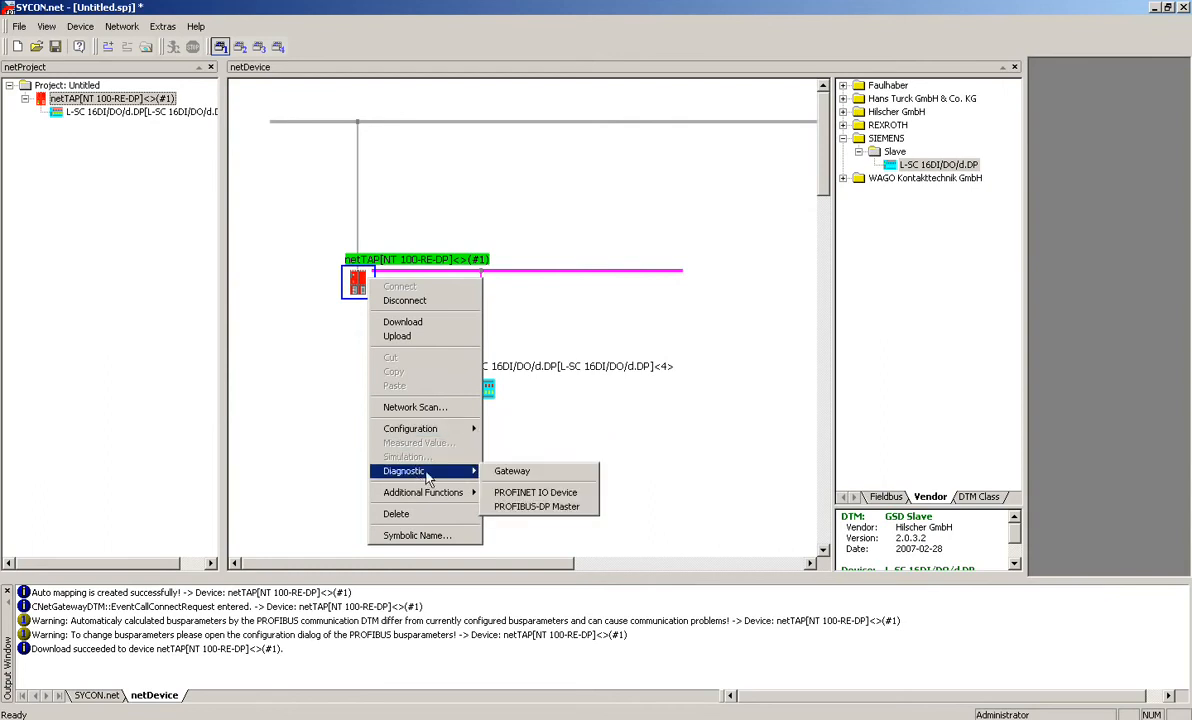
{"action": "left_click", "coordinate": [548, 507]}
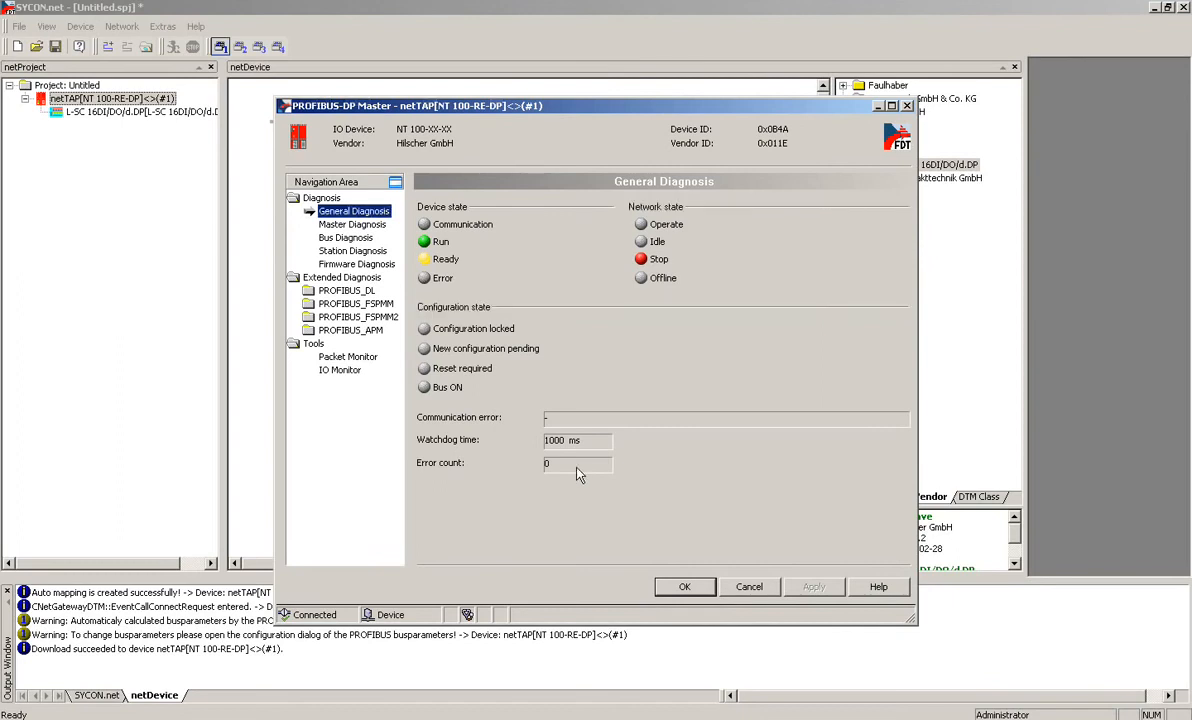
Step: Examine the PROFIBUS_DL counter and the PROFIBUS_FSPMM task information, DMPMM Counter, MMAC1 Counter and Timer in the extended diagnosis
{"action": "left_click", "coordinate": [366, 292]}
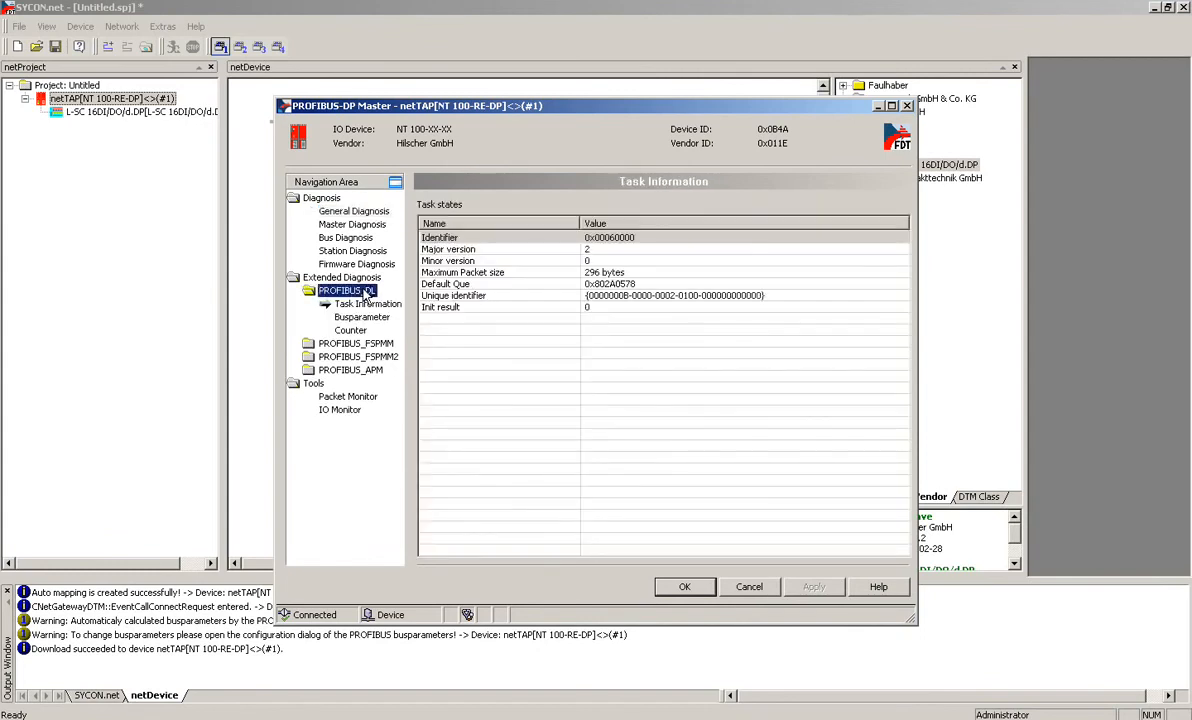
{"action": "left_click", "coordinate": [350, 331]}
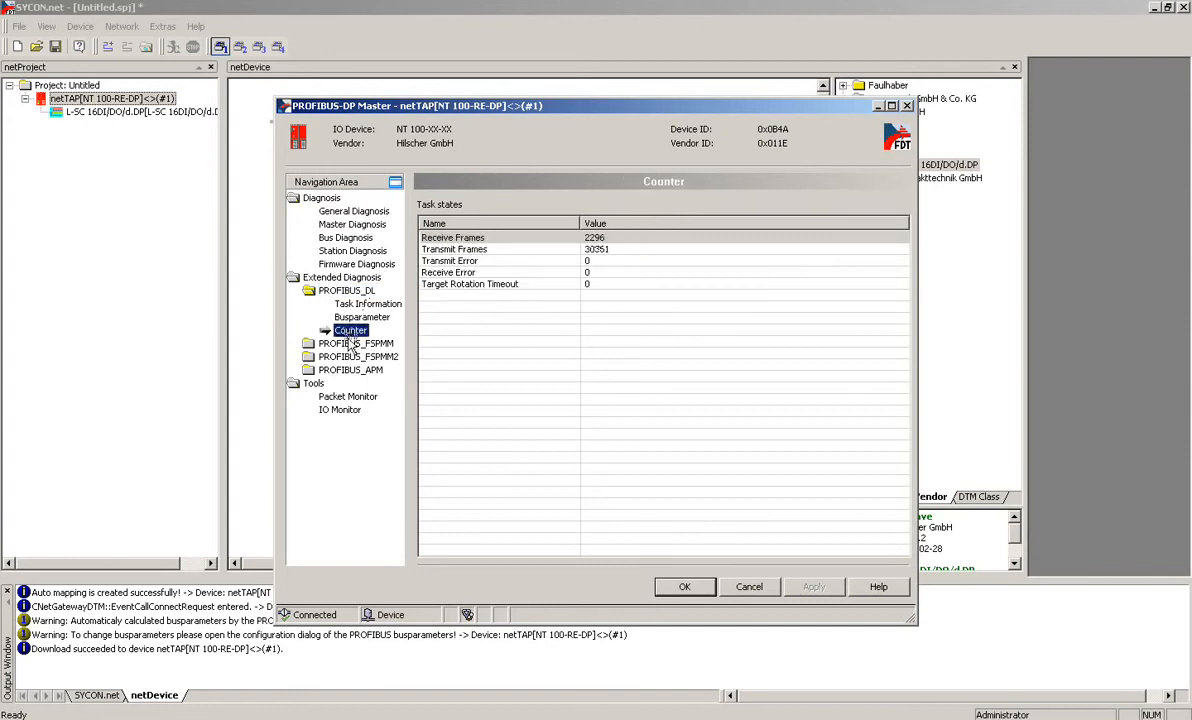
{"action": "left_click", "coordinate": [349, 345]}
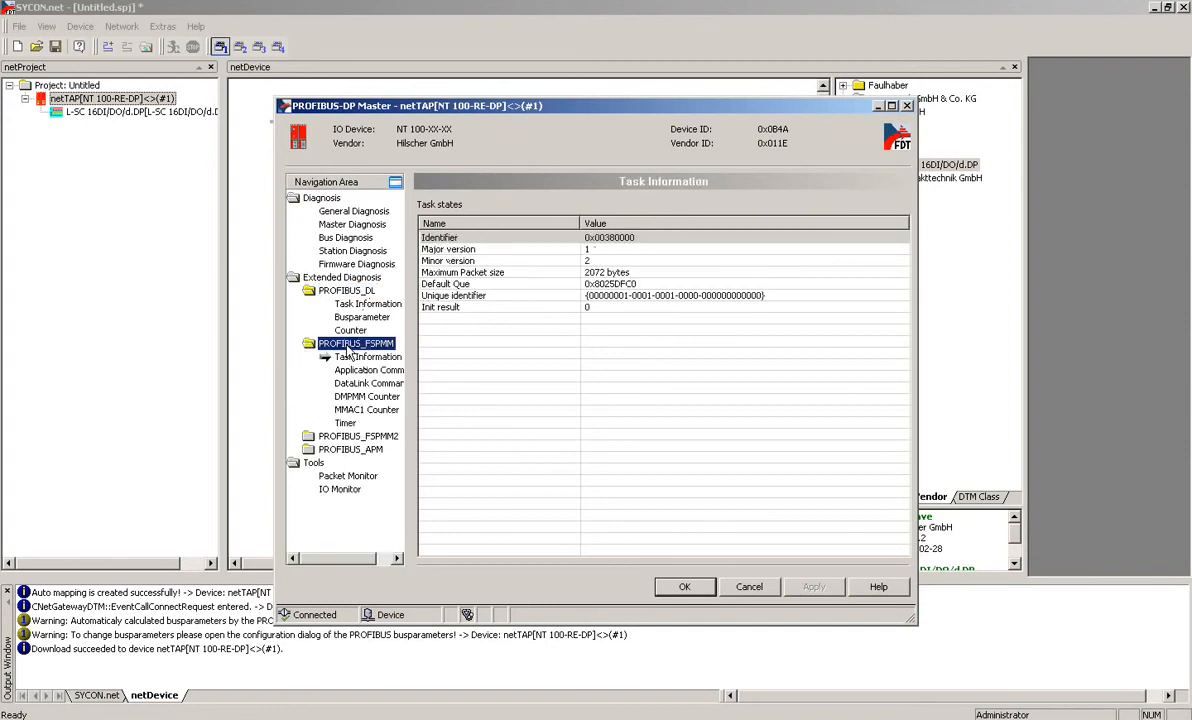
{"action": "left_click", "coordinate": [357, 397]}
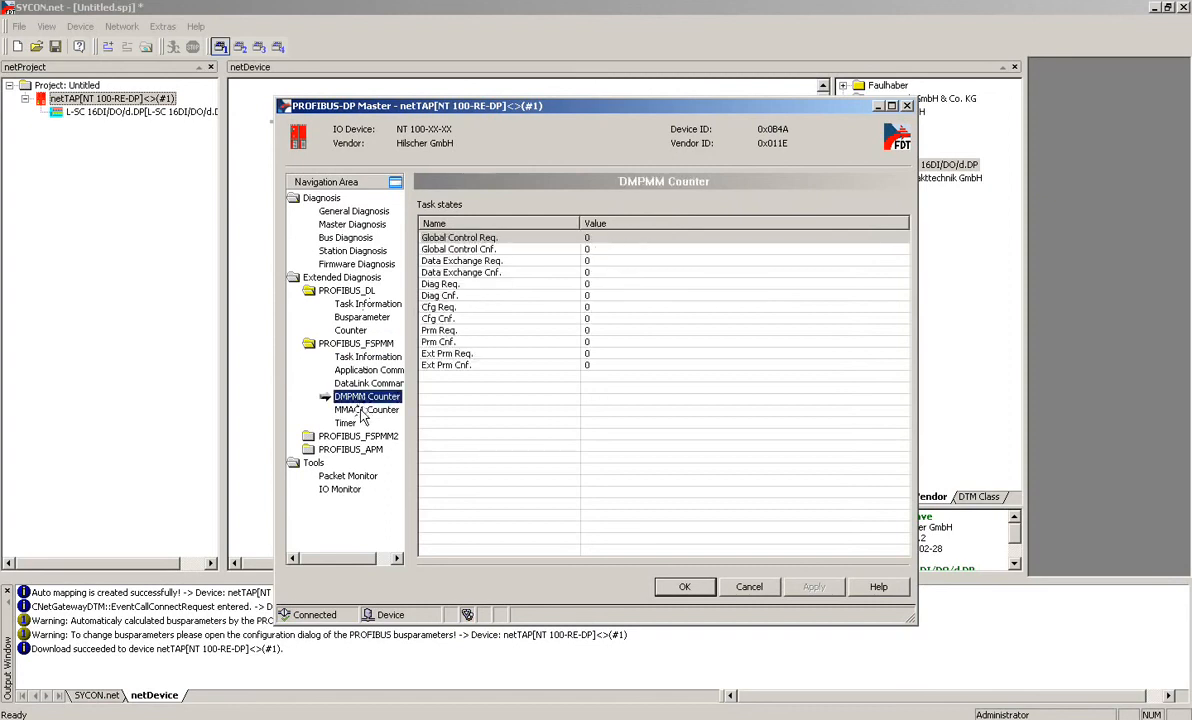
{"action": "left_click", "coordinate": [363, 413]}
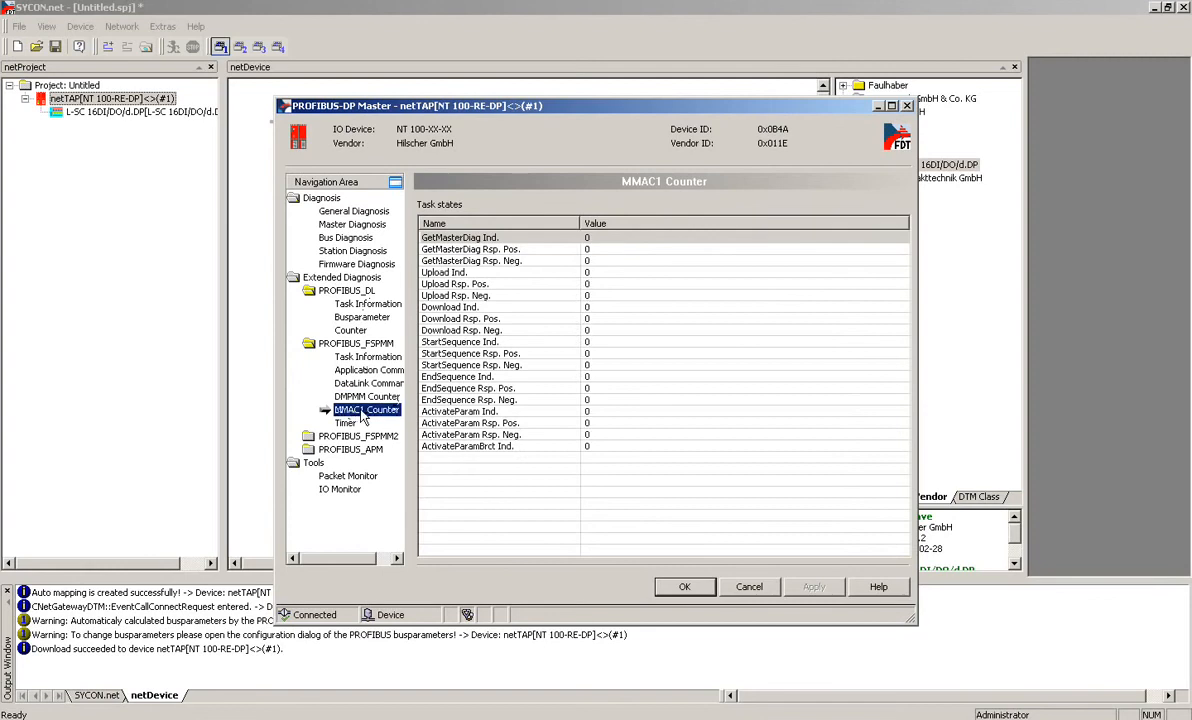
{"action": "left_click", "coordinate": [346, 423]}
Step: Examine the task information, task resources and full list of application commands of PROFIBUS_FSPMM2 in the extended diagnosis
{"action": "left_click", "coordinate": [356, 436]}
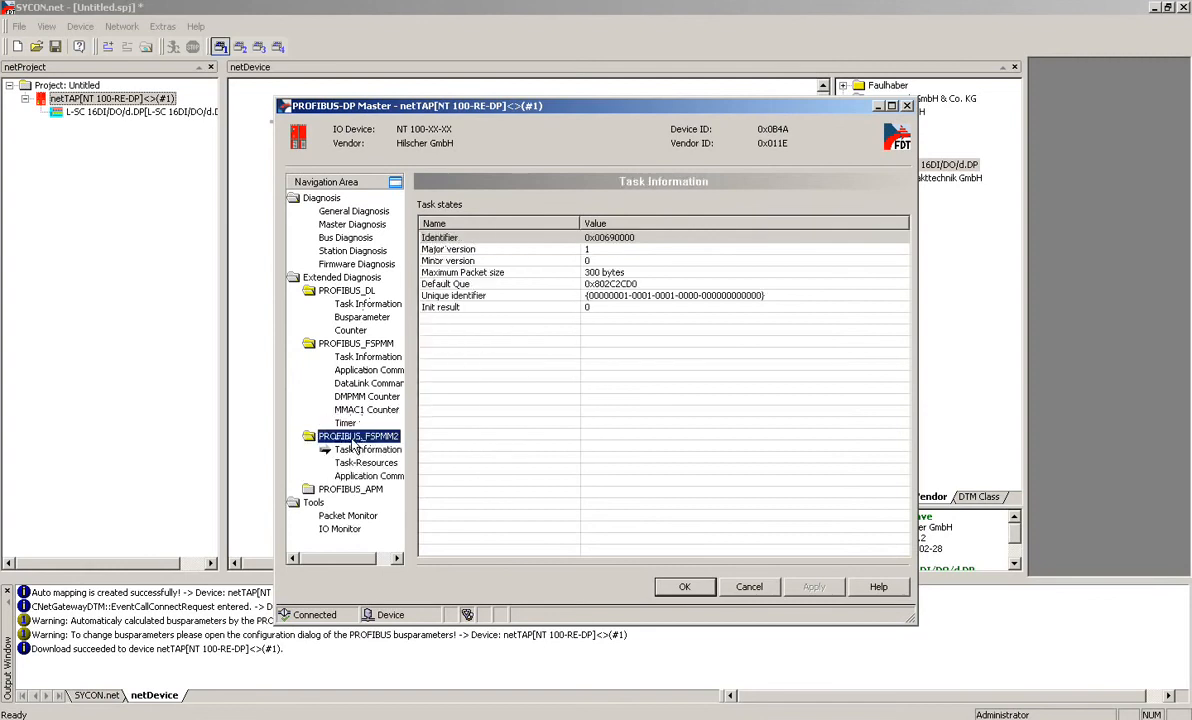
{"action": "left_click", "coordinate": [356, 450]}
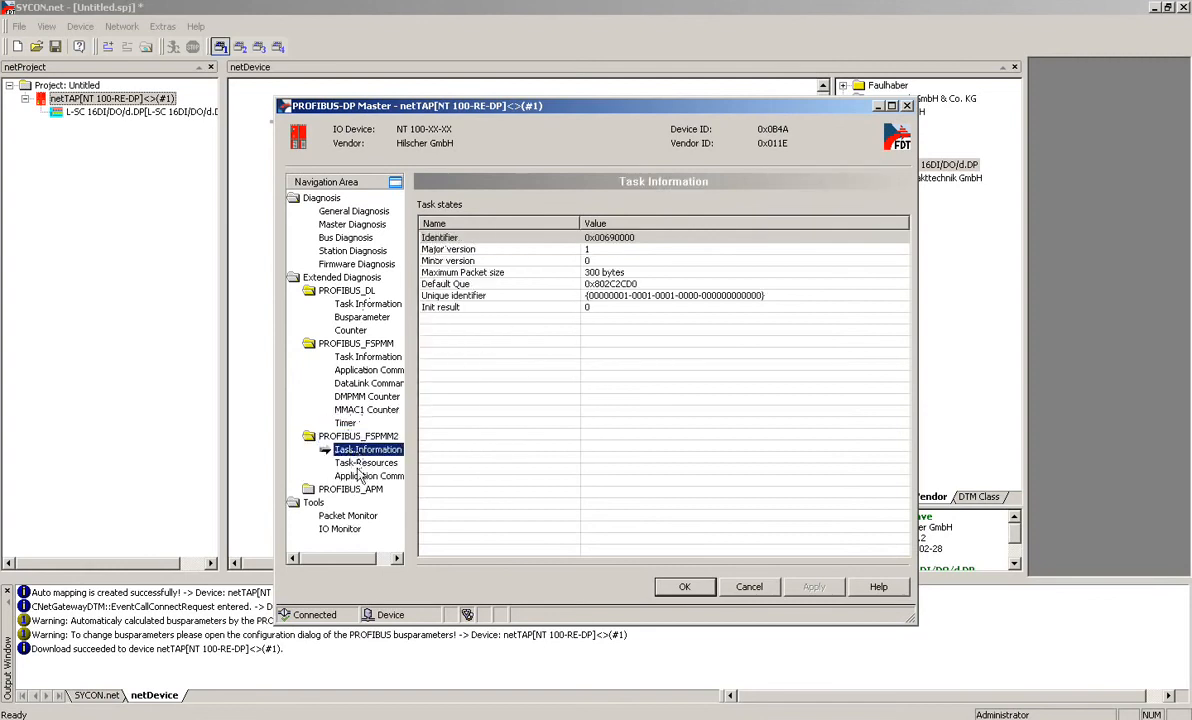
{"action": "left_click", "coordinate": [358, 464]}
{"action": "left_click", "coordinate": [362, 478]}
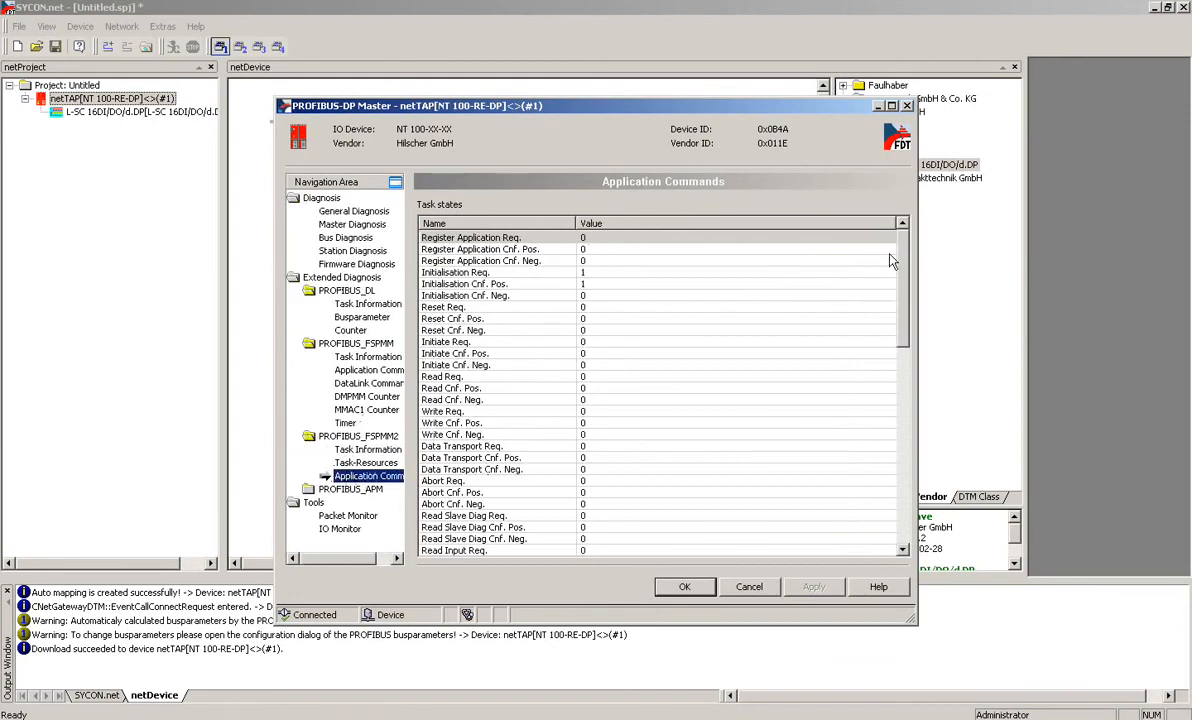
{"action": "scroll", "coordinate": [905, 262], "scroll_direction": "down", "scroll_amount": 10}
{"action": "scroll", "coordinate": [890, 235], "scroll_direction": "up", "scroll_amount": 10}
Step: Examine the PROFIBUS_APM task information, common state, global state field, application commands and IO exchange counter
{"action": "double_click", "coordinate": [350, 489]}
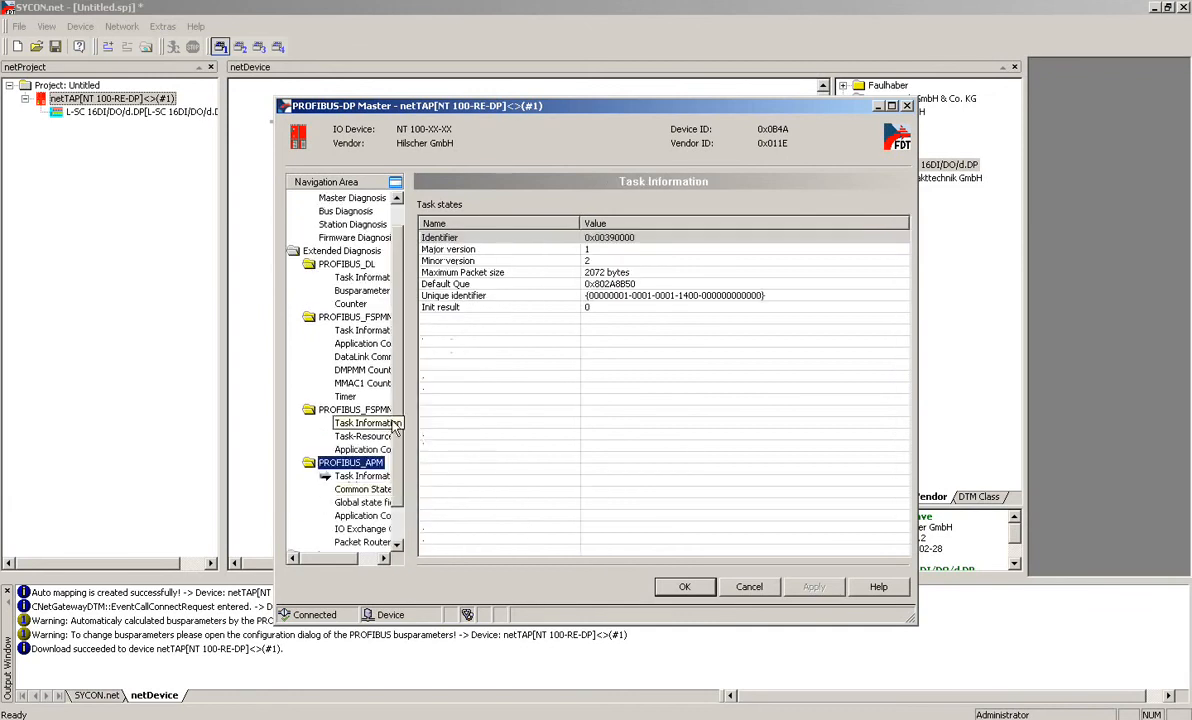
{"action": "left_click", "coordinate": [375, 478]}
{"action": "left_click", "coordinate": [375, 490]}
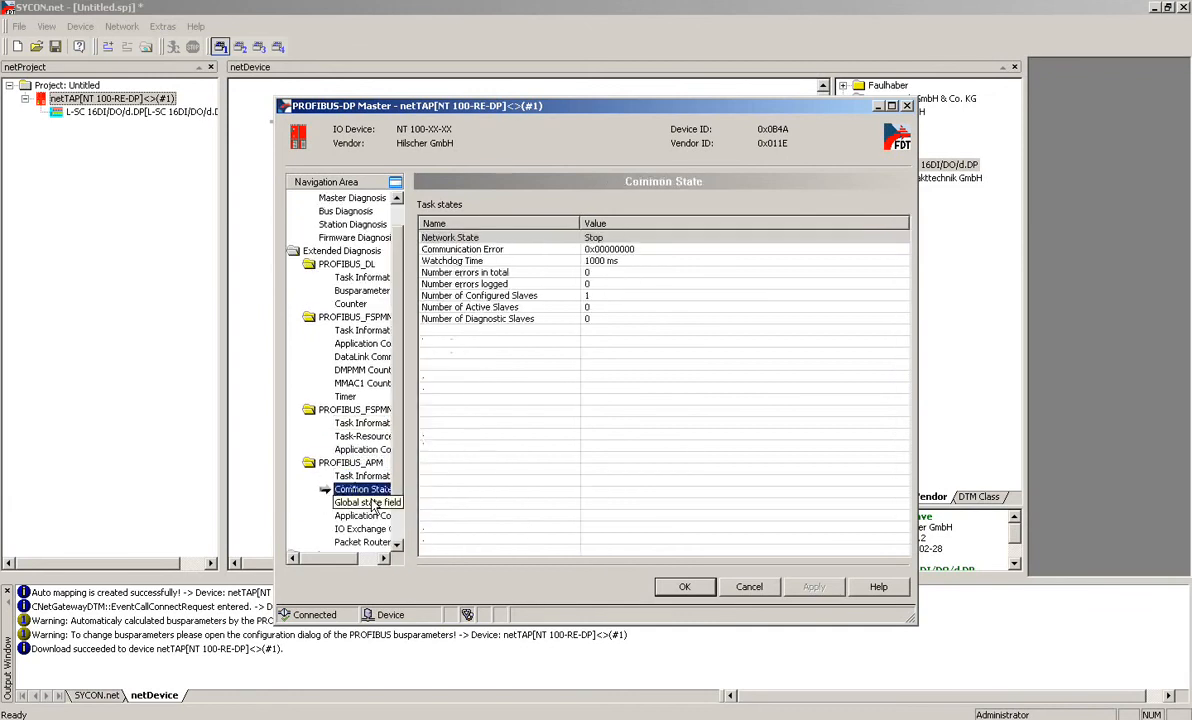
{"action": "left_click", "coordinate": [374, 503]}
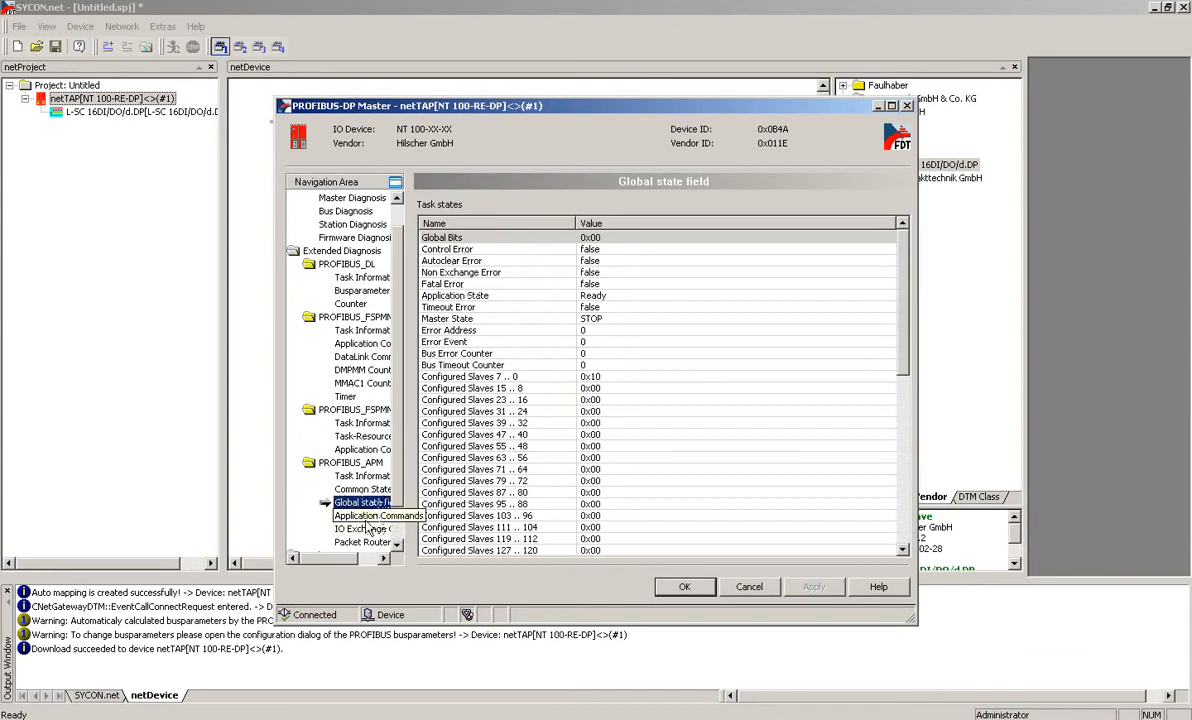
{"action": "left_click", "coordinate": [366, 518]}
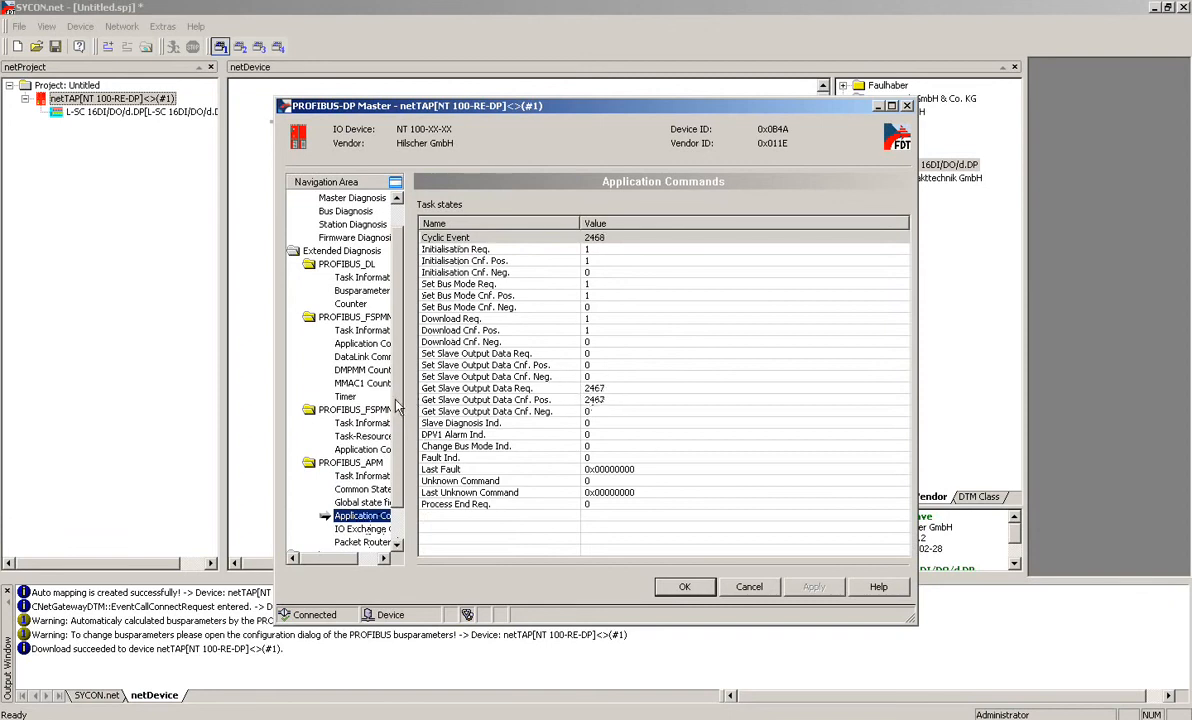
{"action": "scroll", "coordinate": [372, 380], "scroll_direction": "down", "scroll_amount": 1}
{"action": "left_click", "coordinate": [352, 489]}
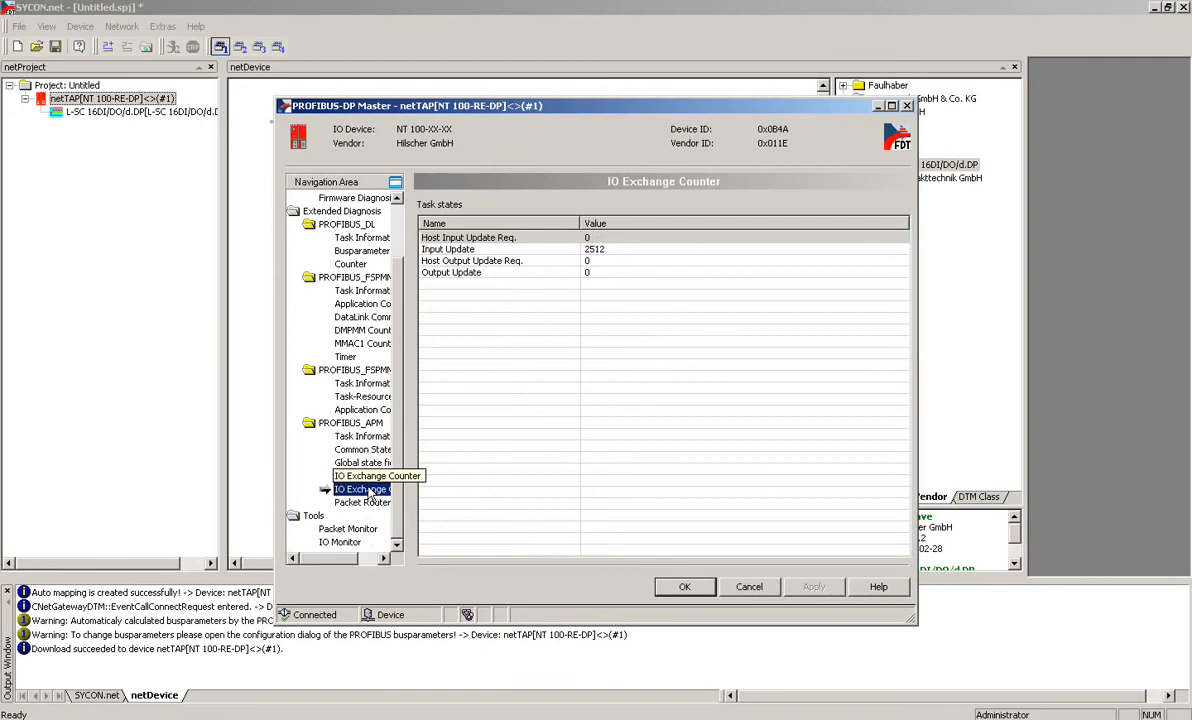
Step: Review the PROFIBUS_DL bus parameters and the PROFIBUS_FSPMM task information, commands and counters up to MMAC1 Counter, and close the PROFIBUS-DP Master diagnosis
{"action": "scroll", "coordinate": [399, 320], "scroll_direction": "up", "scroll_amount": 1}
{"action": "scroll", "coordinate": [399, 320], "scroll_direction": "up", "scroll_amount": 1}
{"action": "left_click", "coordinate": [360, 303]}
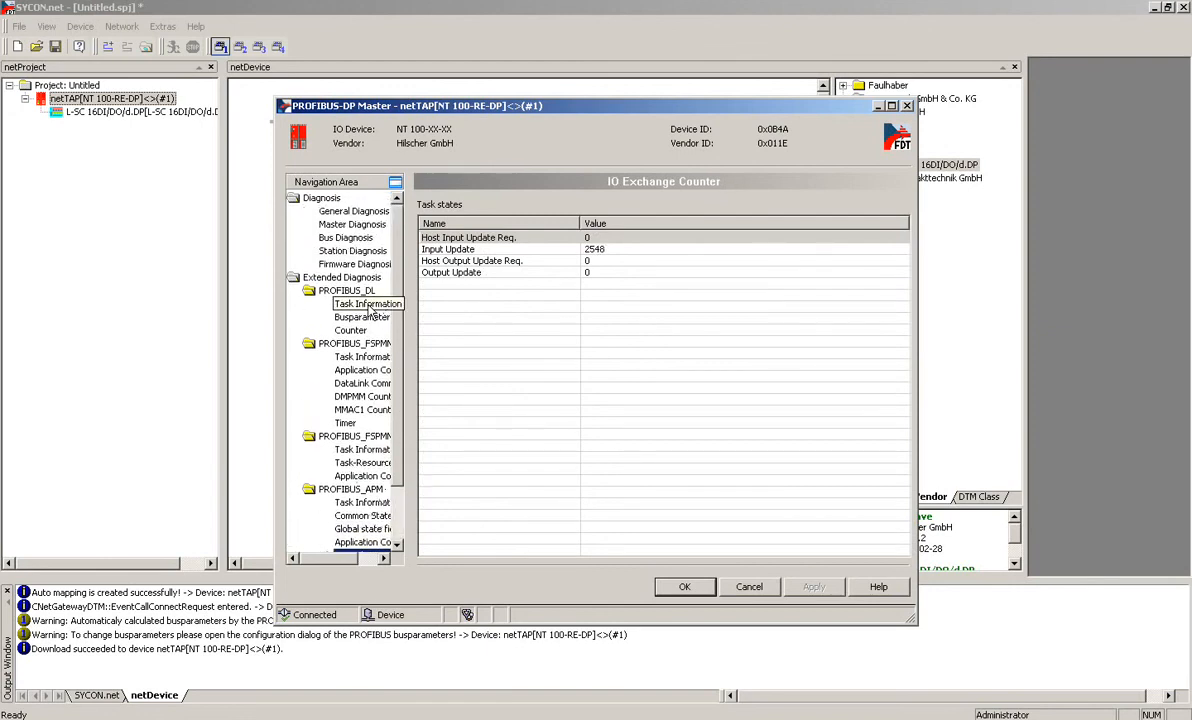
{"action": "left_click", "coordinate": [366, 318]}
{"action": "left_click", "coordinate": [362, 356]}
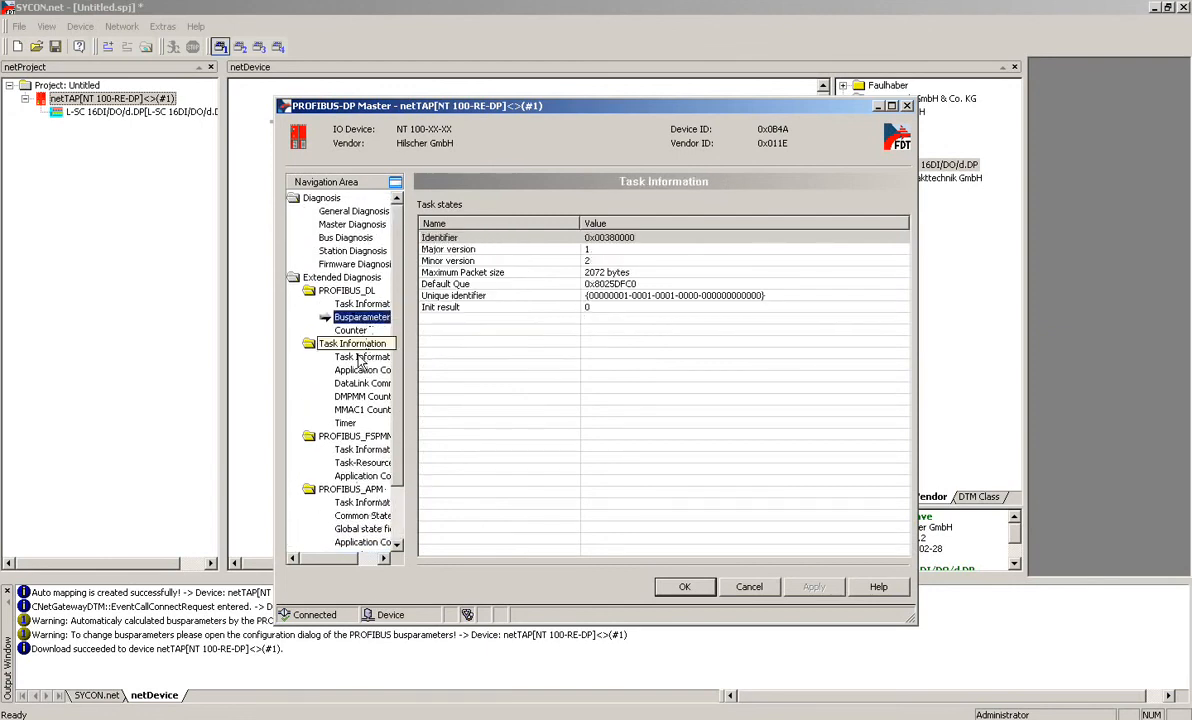
{"action": "left_click", "coordinate": [363, 372]}
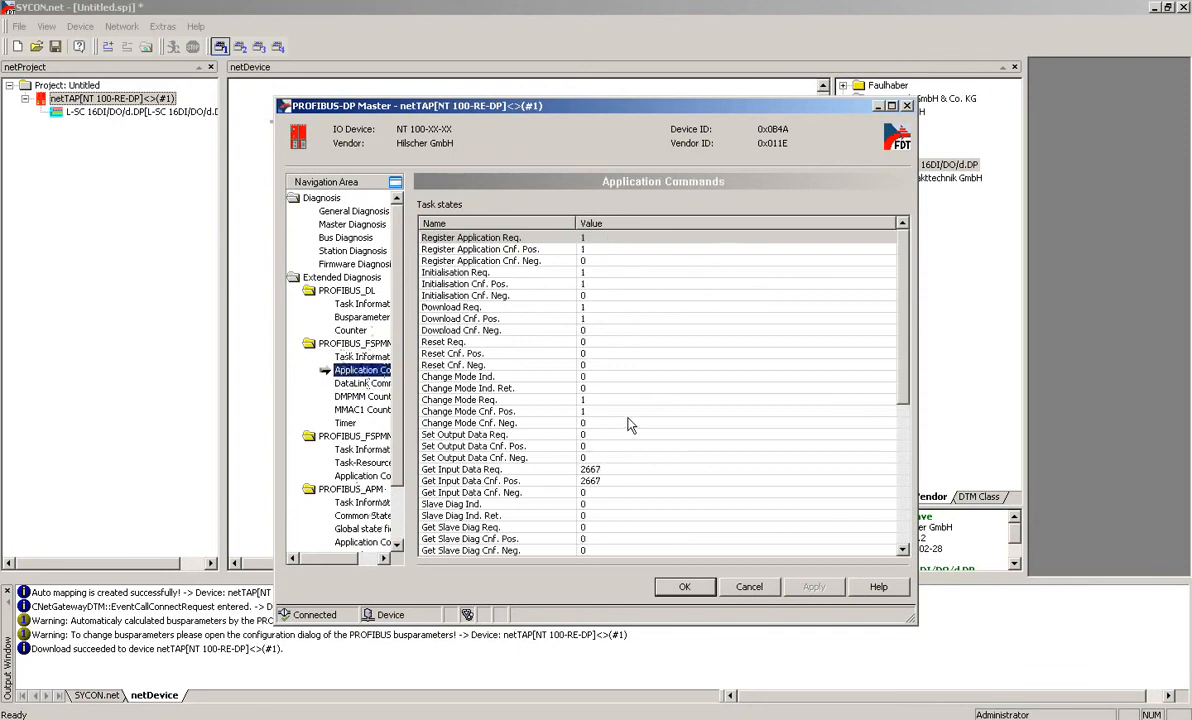
{"action": "left_click", "coordinate": [367, 388]}
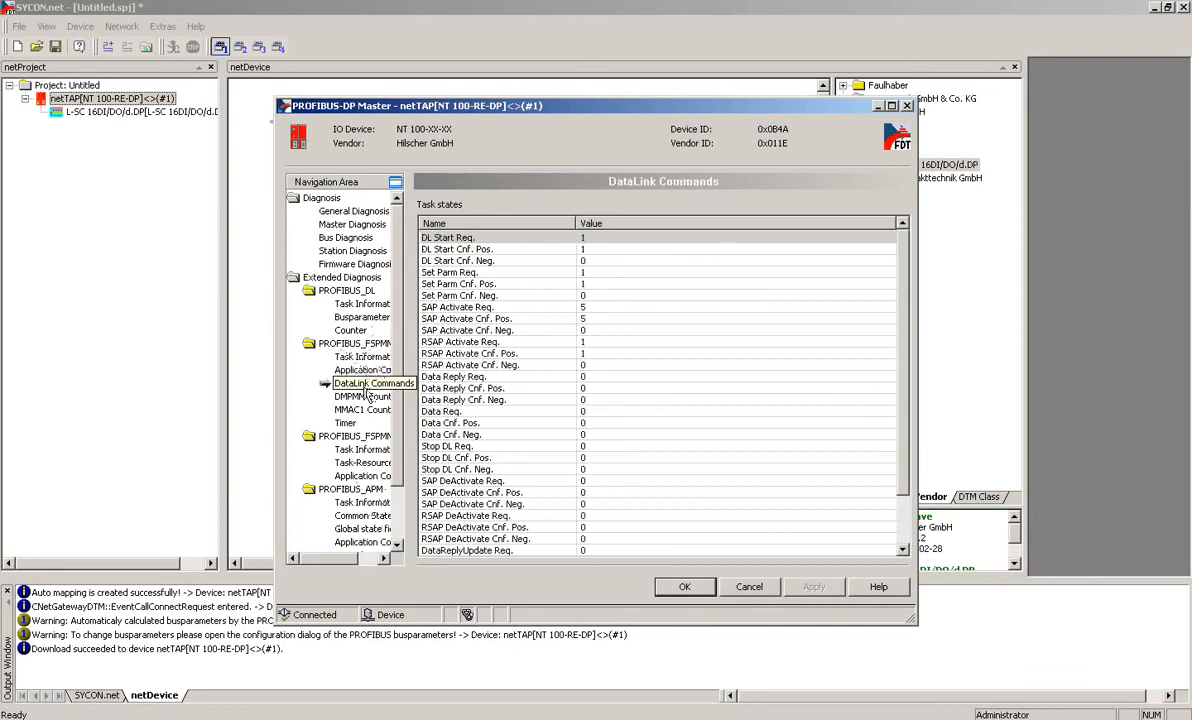
{"action": "left_click", "coordinate": [367, 397]}
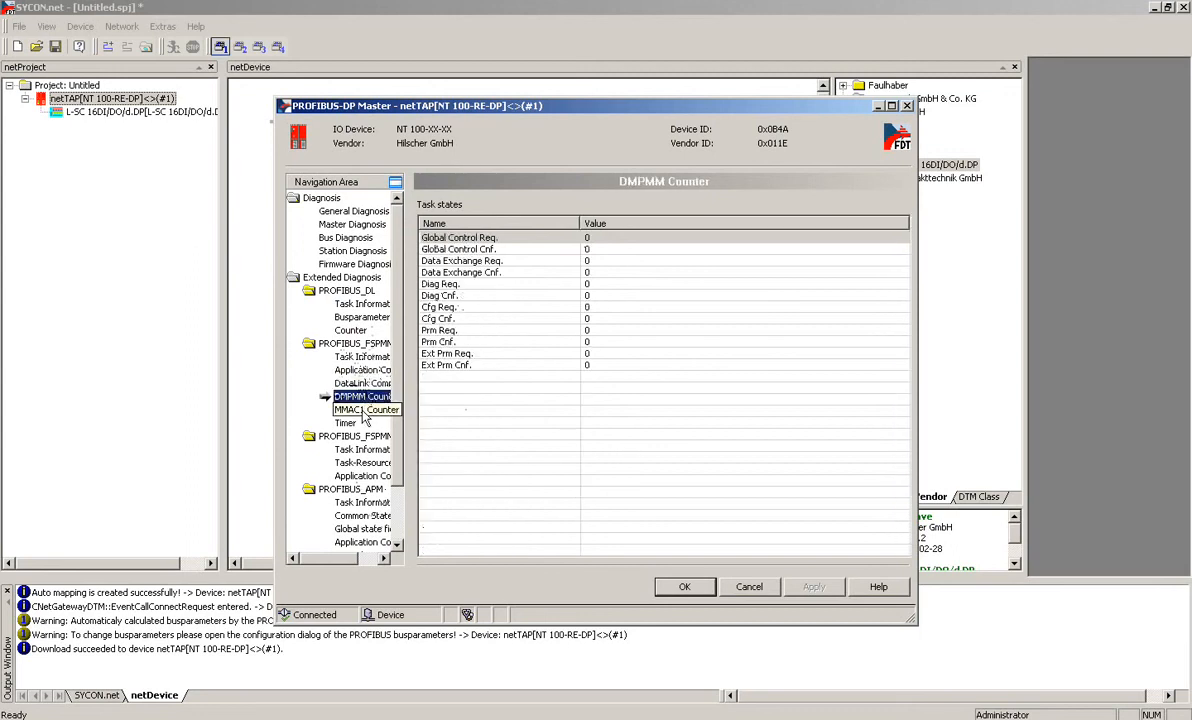
{"action": "left_click", "coordinate": [364, 412]}
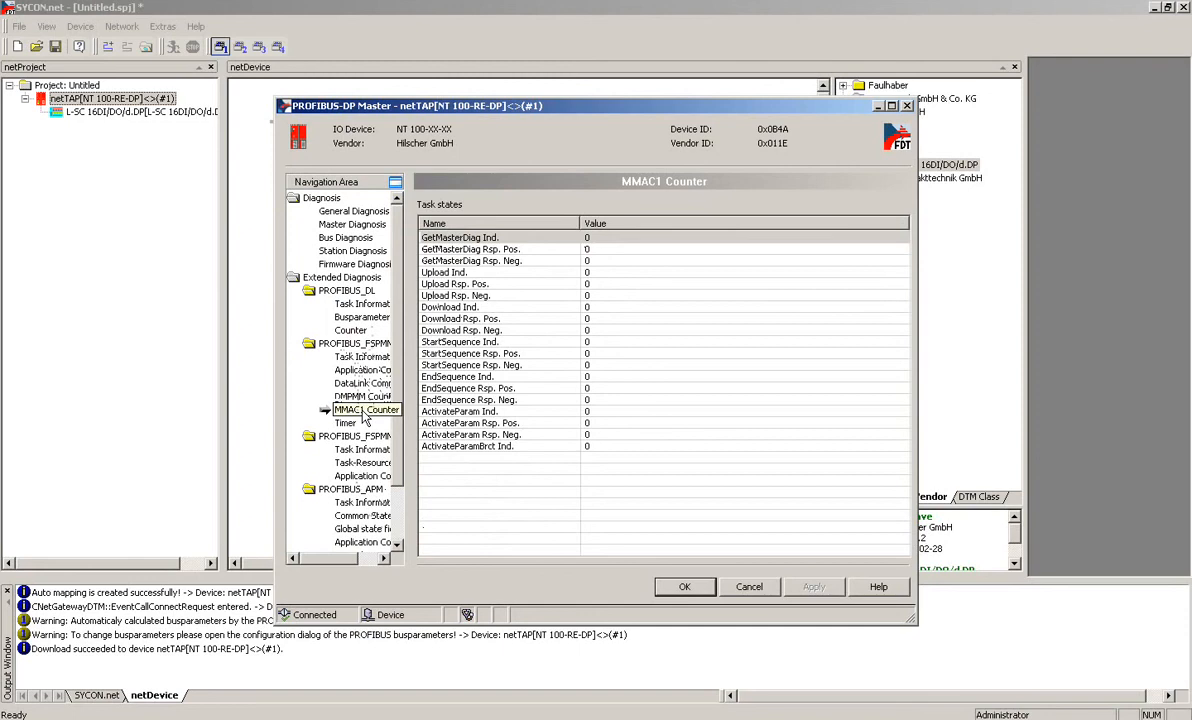
{"action": "left_click", "coordinate": [684, 588]}
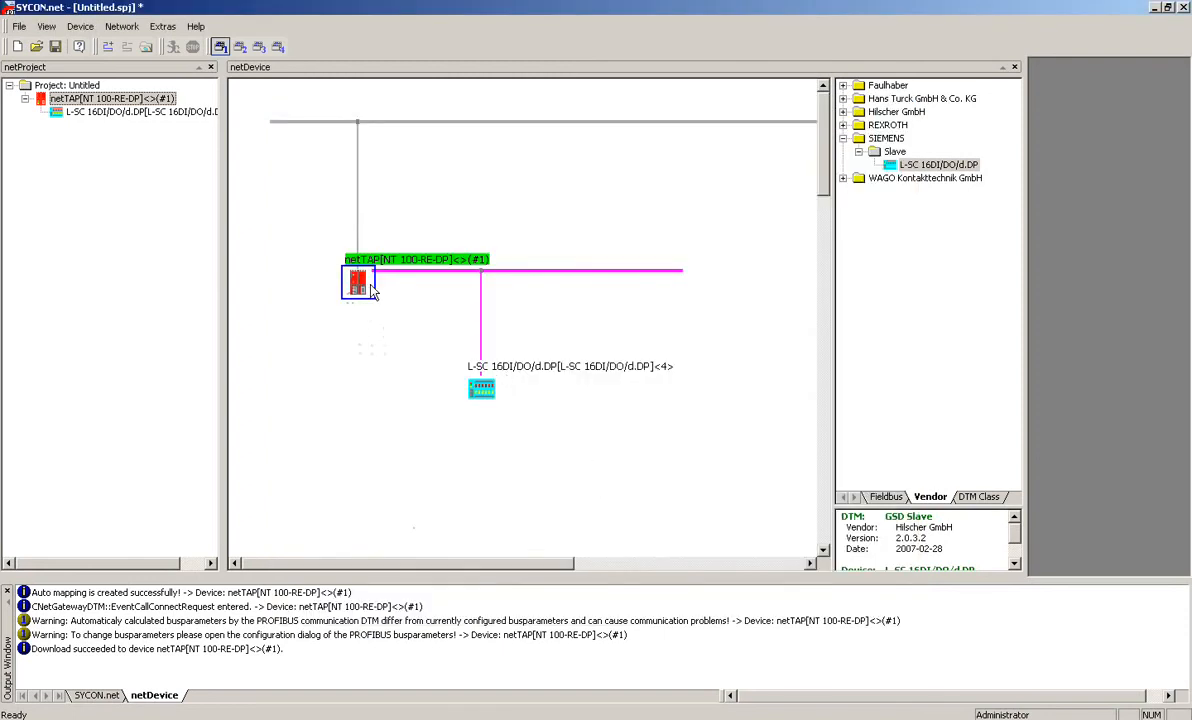
Step: Open the PROFINET IO Device diagnosis of the netTAP gateway to check its device state, network state and communication error
{"action": "right_click", "coordinate": [372, 291]}
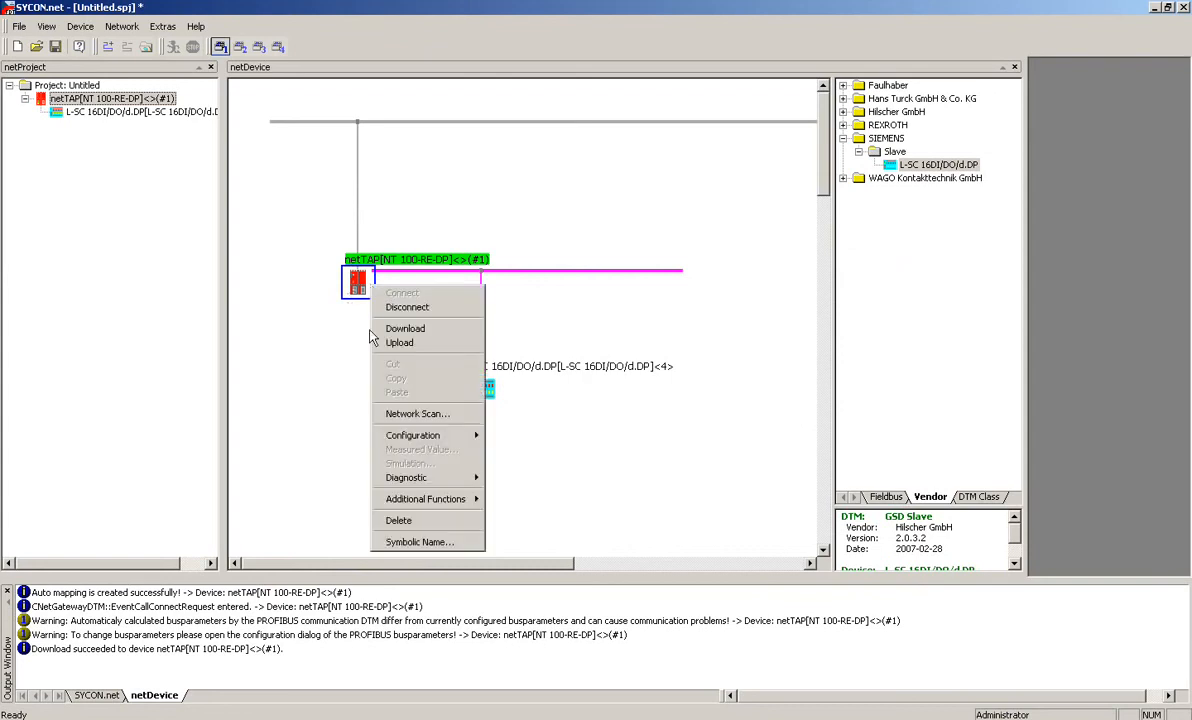
{"action": "mouse_move", "coordinate": [406, 477]}
{"action": "left_click", "coordinate": [522, 498]}
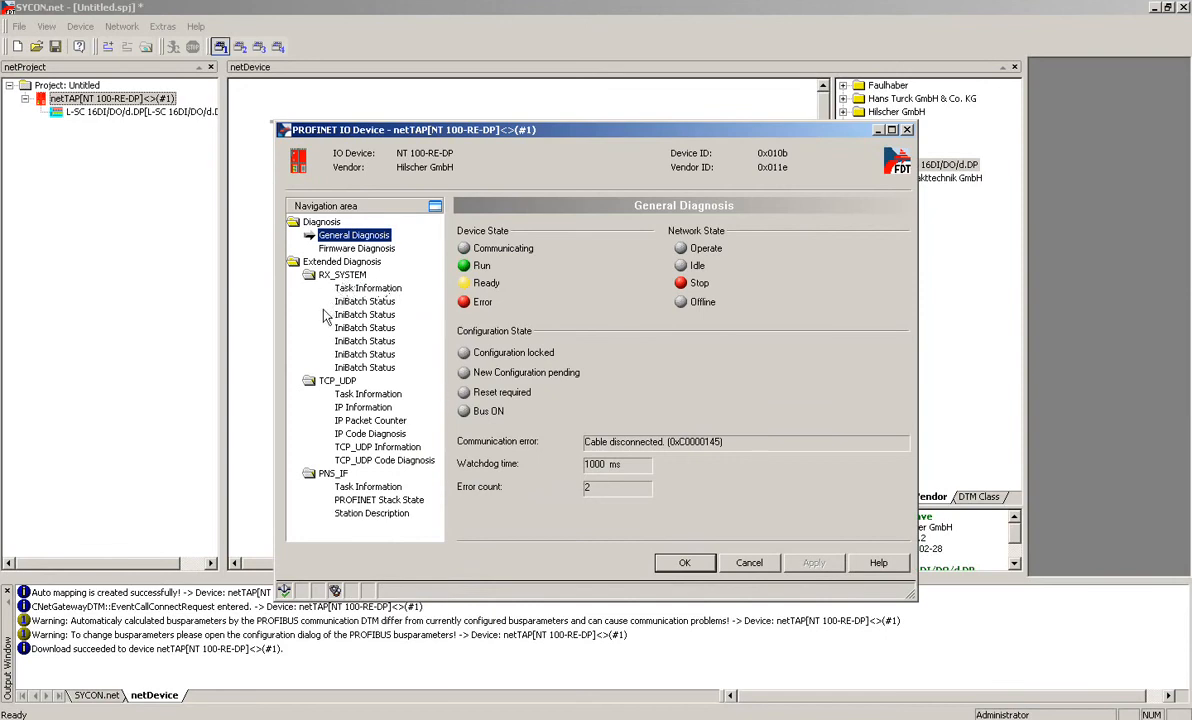
Step: Examine the TCP_UDP entries from Task Information through TCP_UDP Code Diagnosis, including the IP information and packet counter, and close the PROFINET diagnosis
{"action": "left_click", "coordinate": [364, 395]}
{"action": "left_click", "coordinate": [362, 407]}
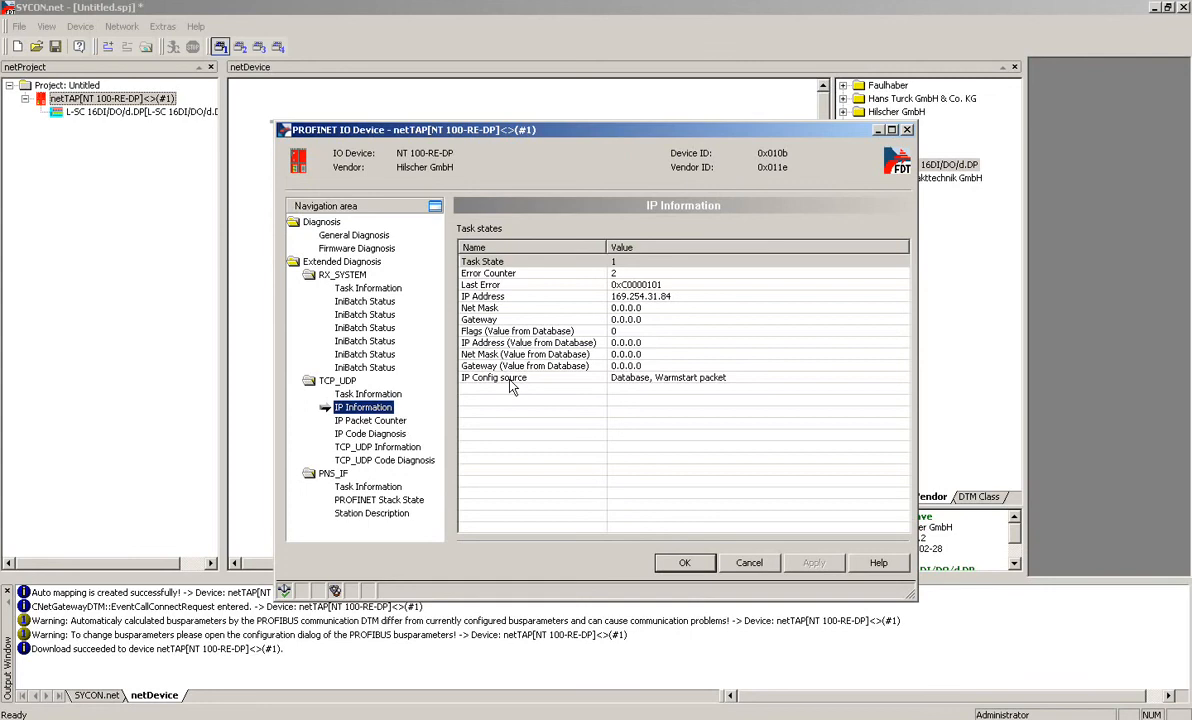
{"action": "left_click", "coordinate": [368, 420]}
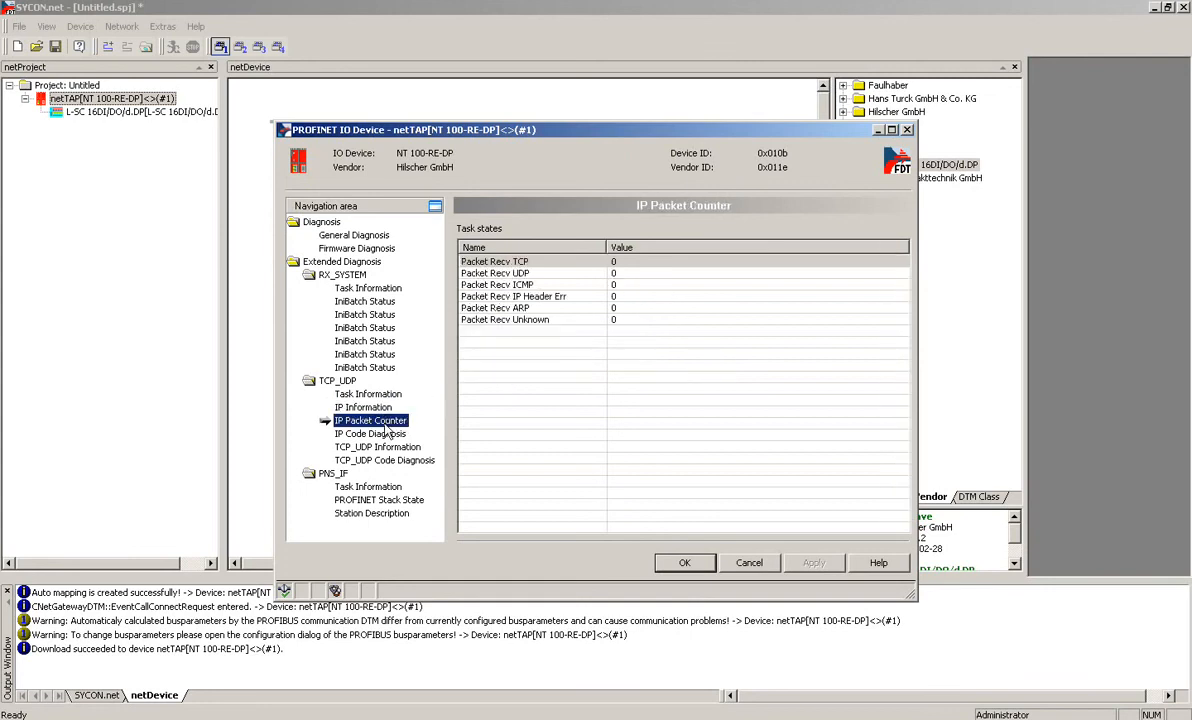
{"action": "left_click", "coordinate": [378, 436]}
{"action": "left_click", "coordinate": [378, 447]}
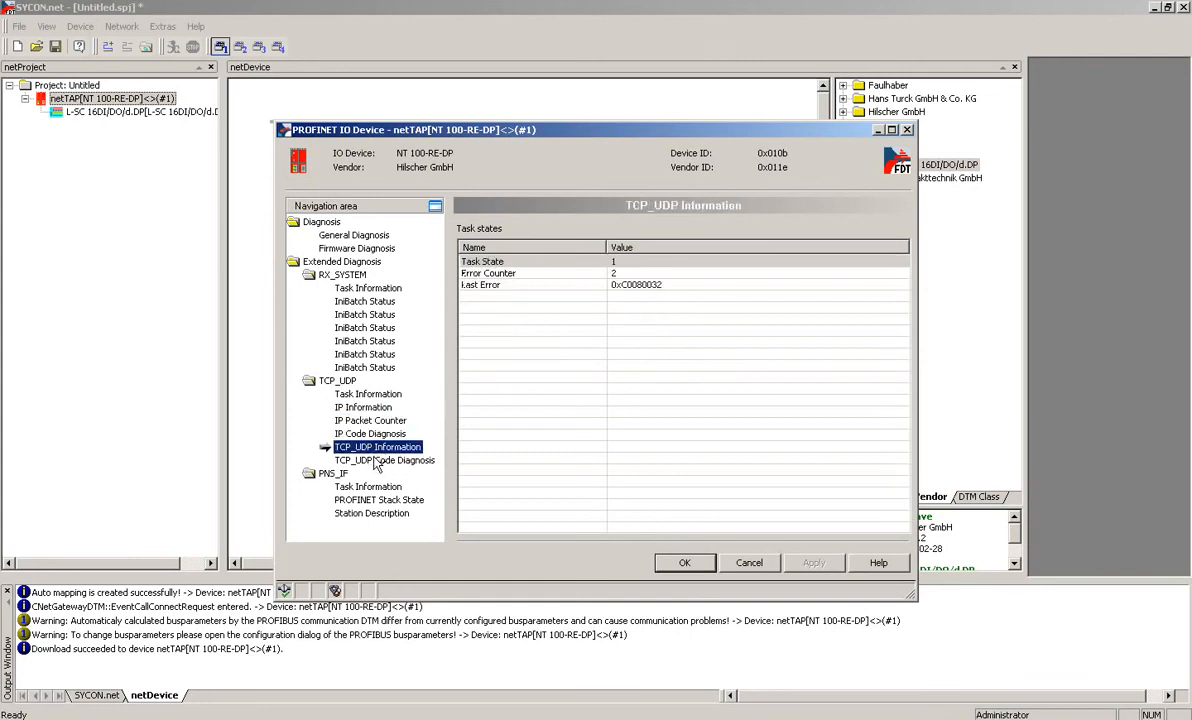
{"action": "left_click", "coordinate": [418, 460]}
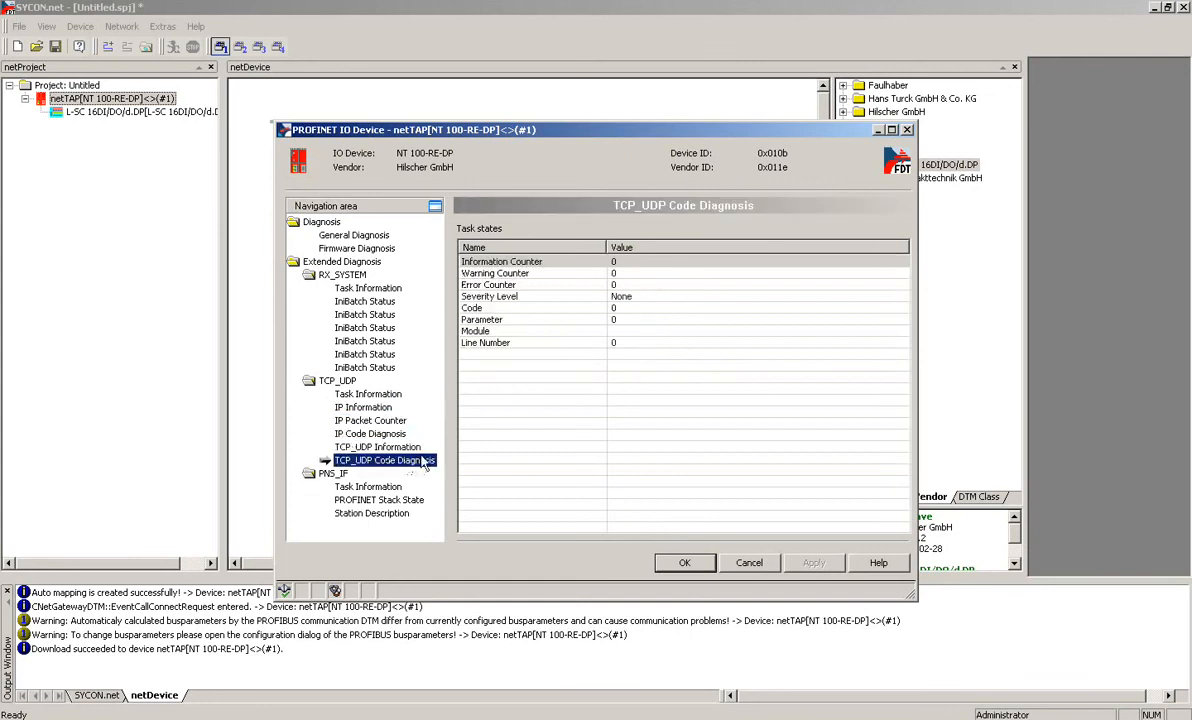
{"action": "left_click", "coordinate": [680, 564]}
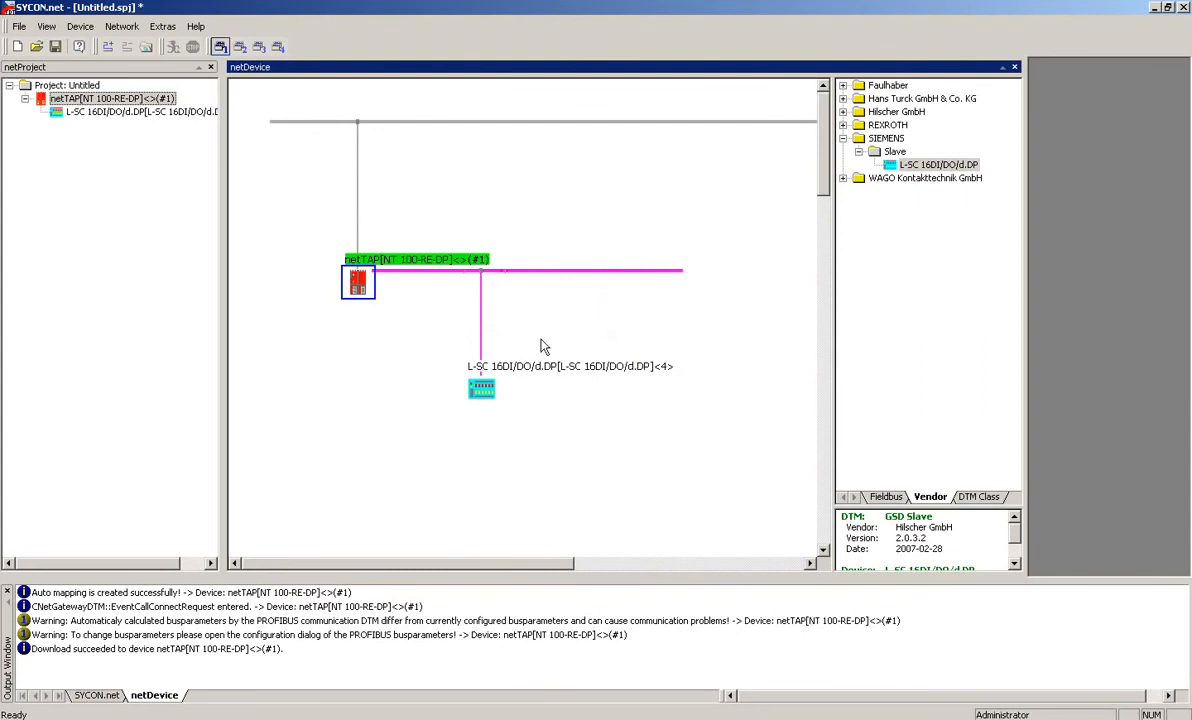
Step: Disconnect the netTAP NT 100-RE-DP gateway from its online connection
{"action": "right_click", "coordinate": [357, 291]}
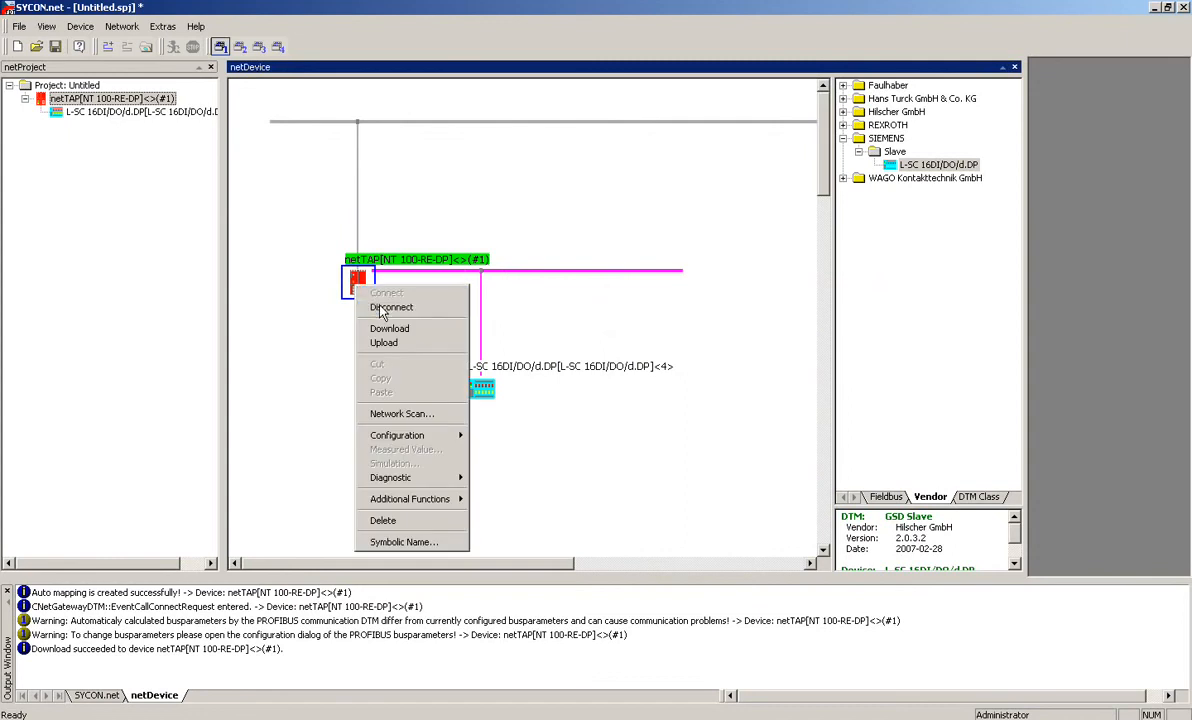
{"action": "left_click", "coordinate": [381, 308]}
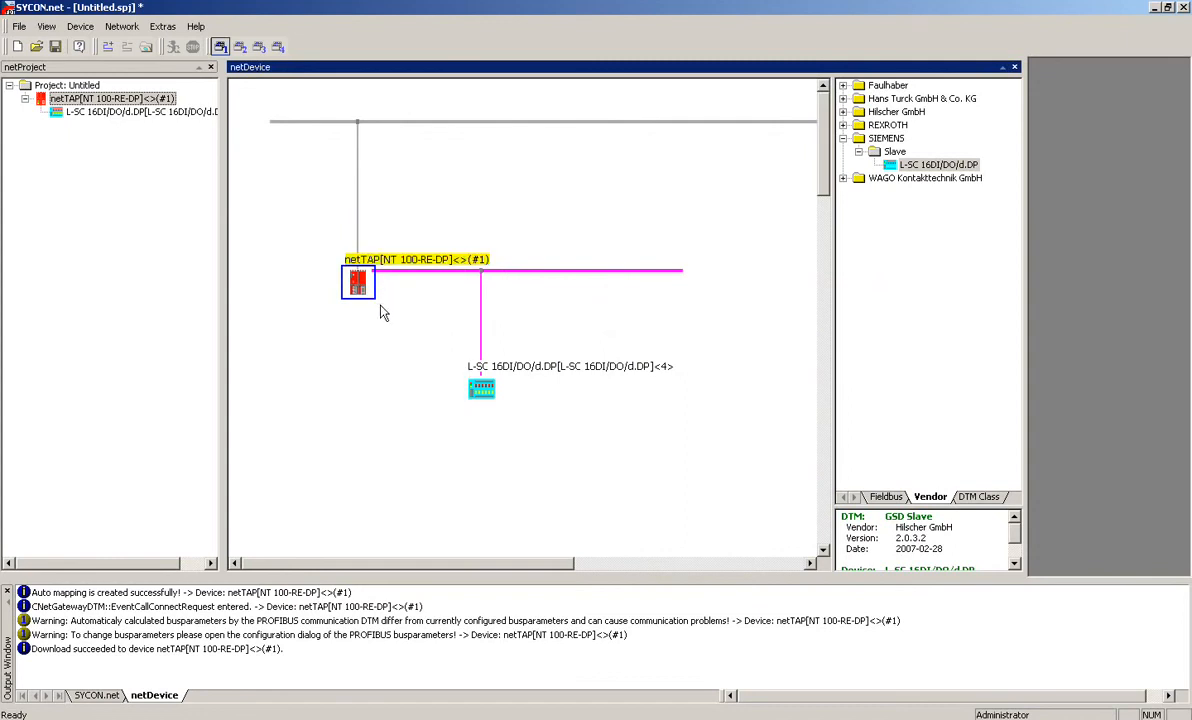